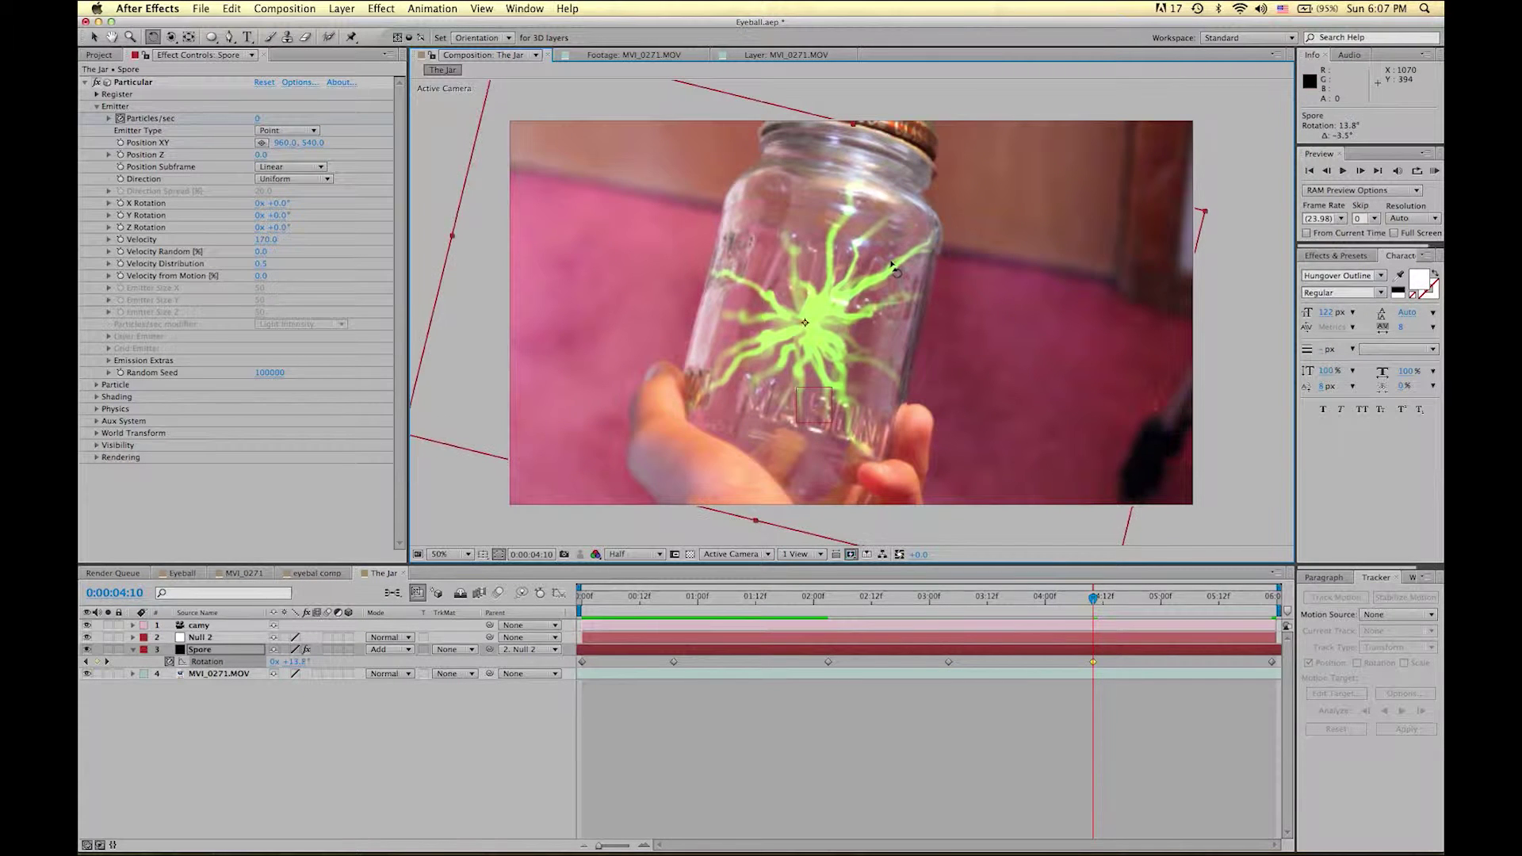
Preview the spore tracking from 02:02, step to 02:03, and reveal the Spore layer's Position.
key(space)
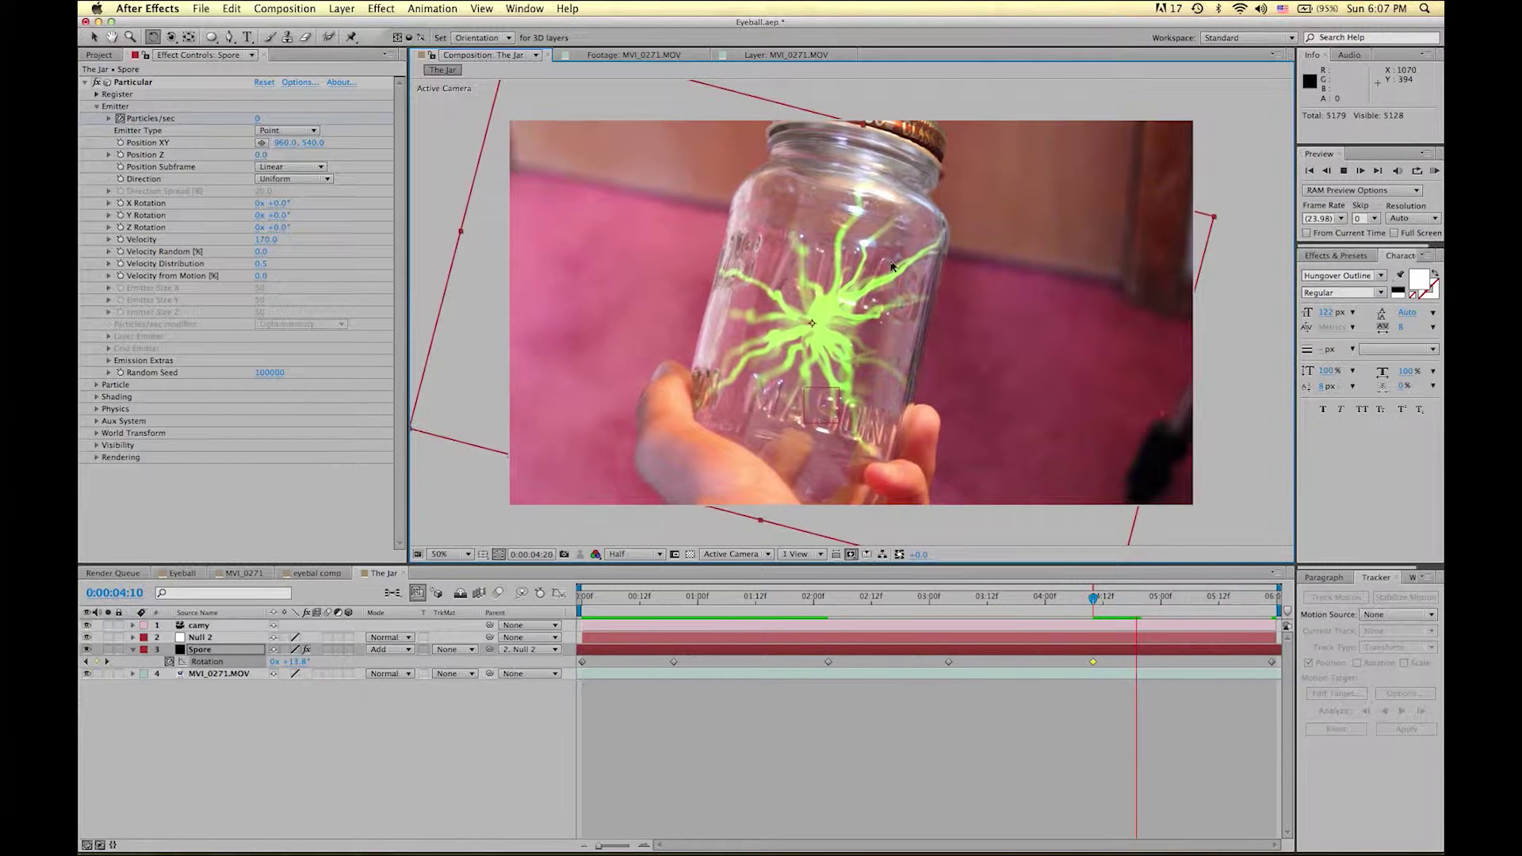
click(822, 602)
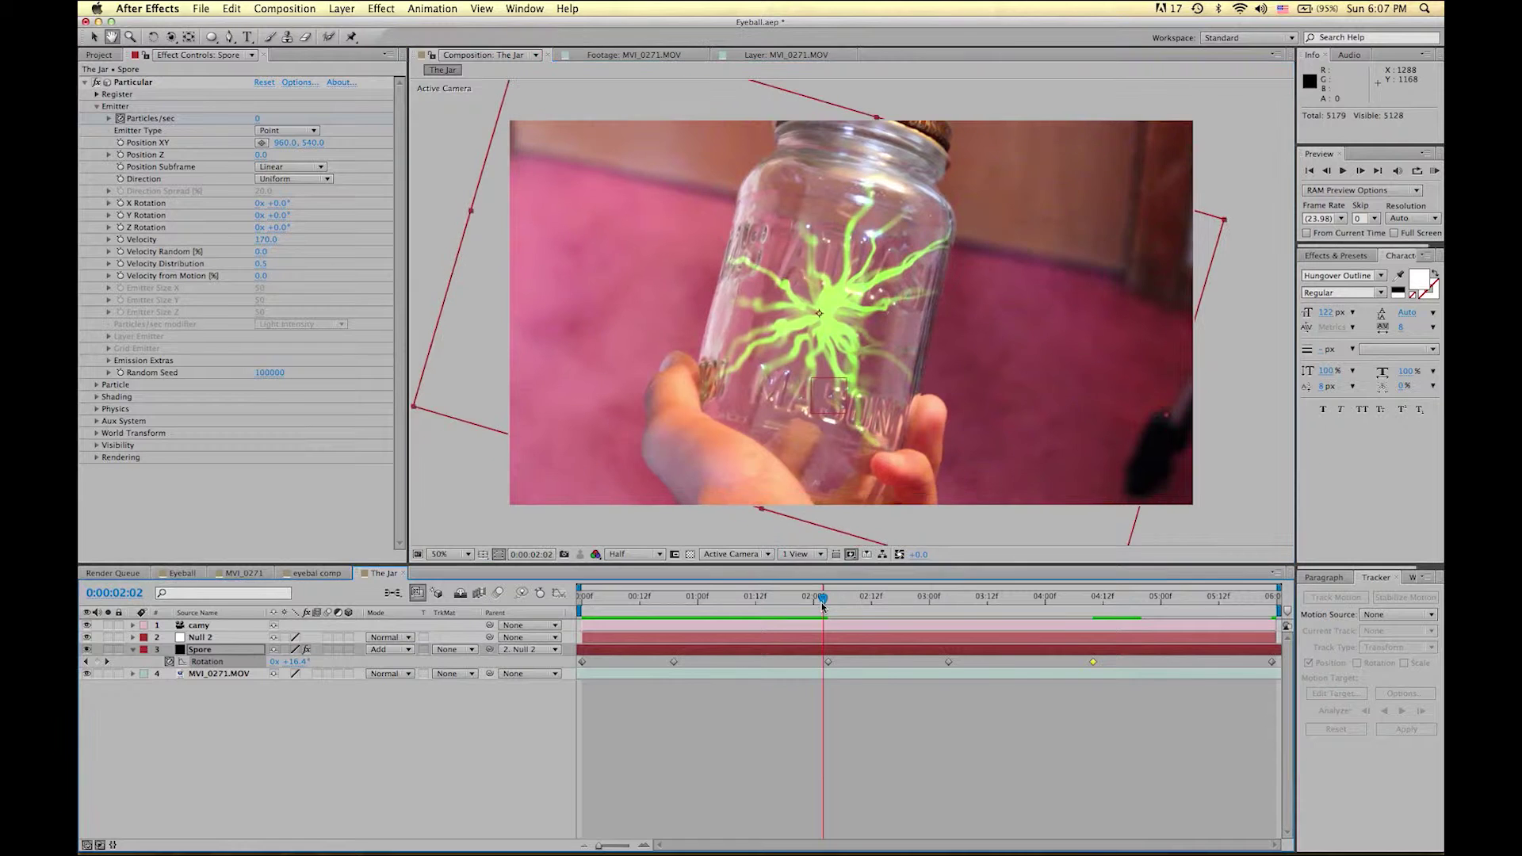
key(space)
key(w)
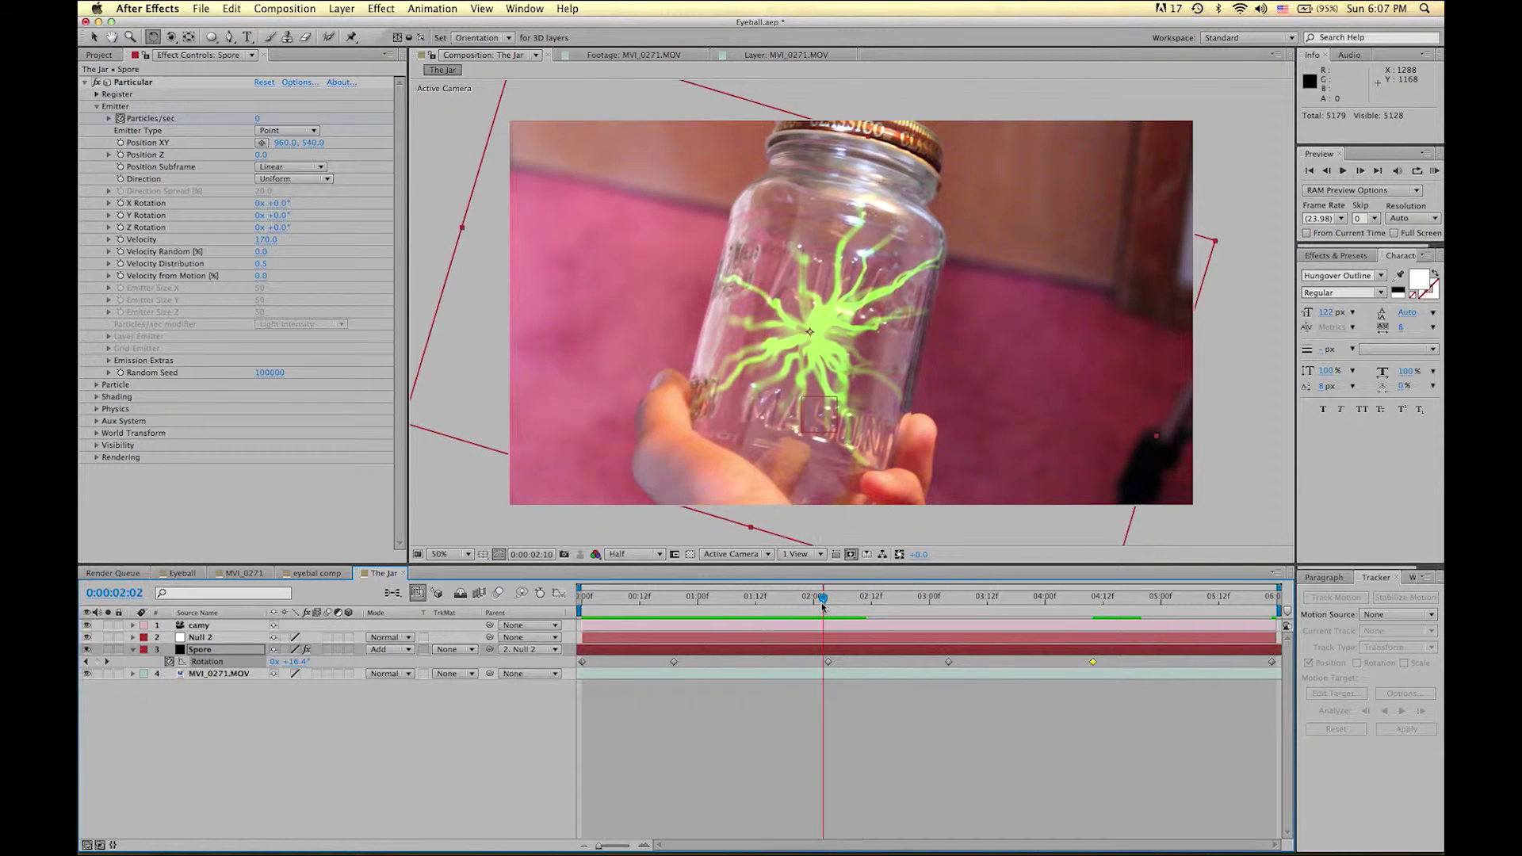
drag(823, 605, 827, 604)
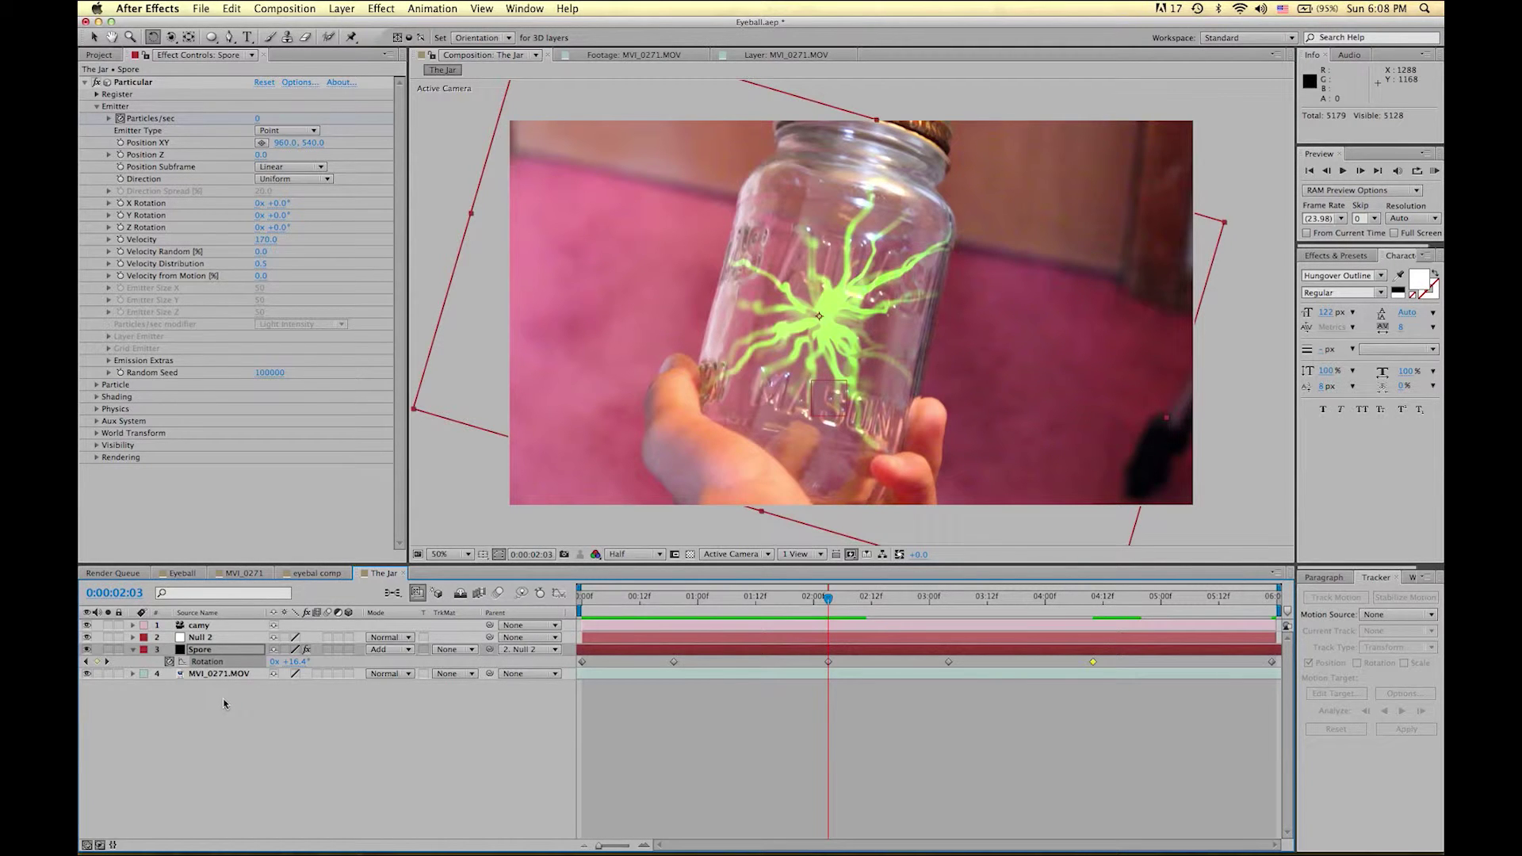
key(p)
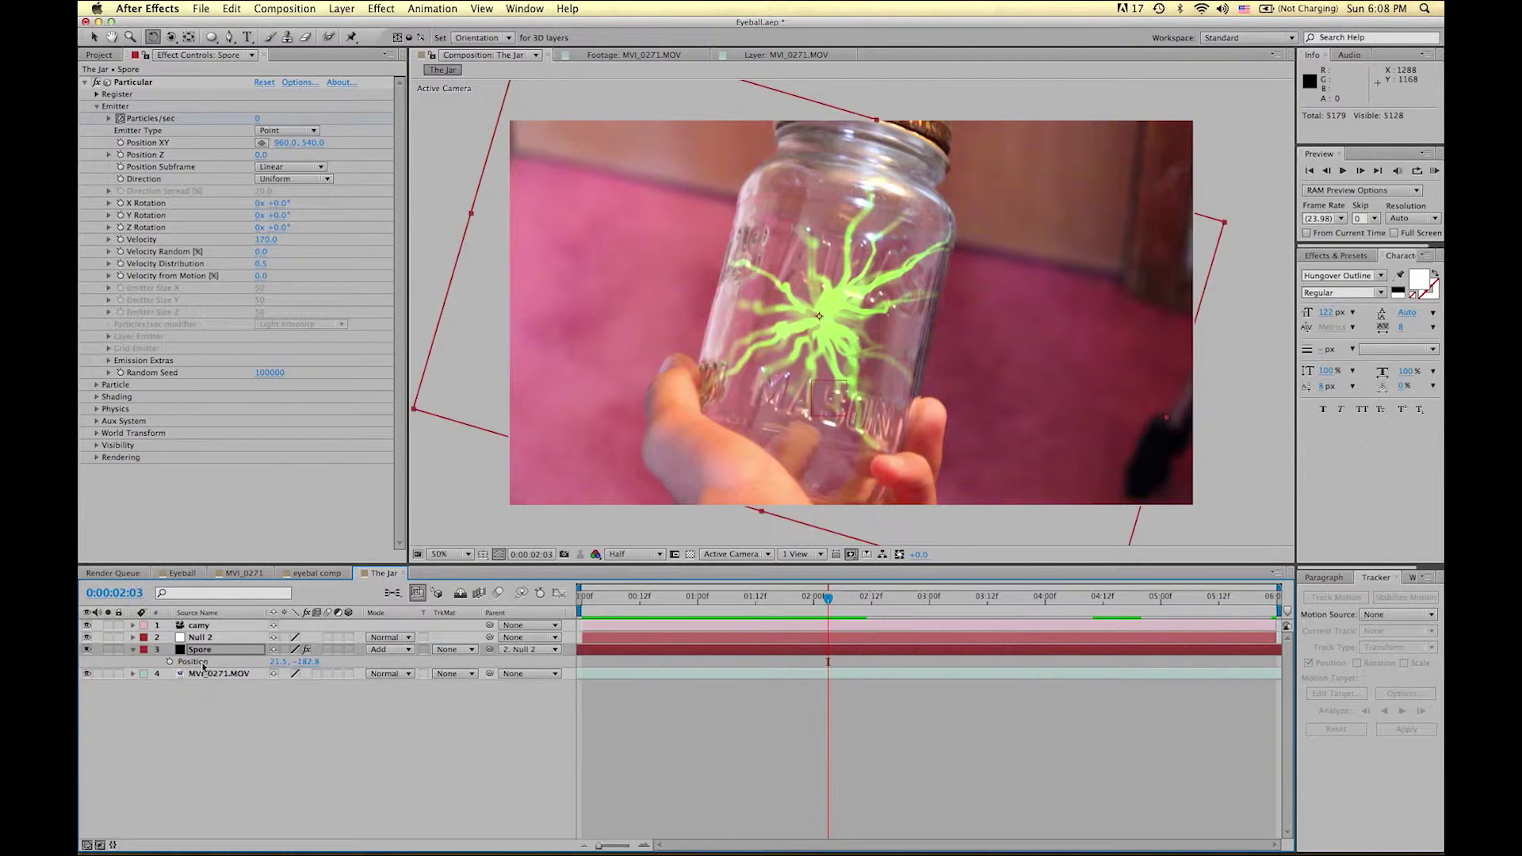
Show Spore's Rotation and Position, enable Position keyframing, and preview up to 03:02.
click(134, 650)
key(r)
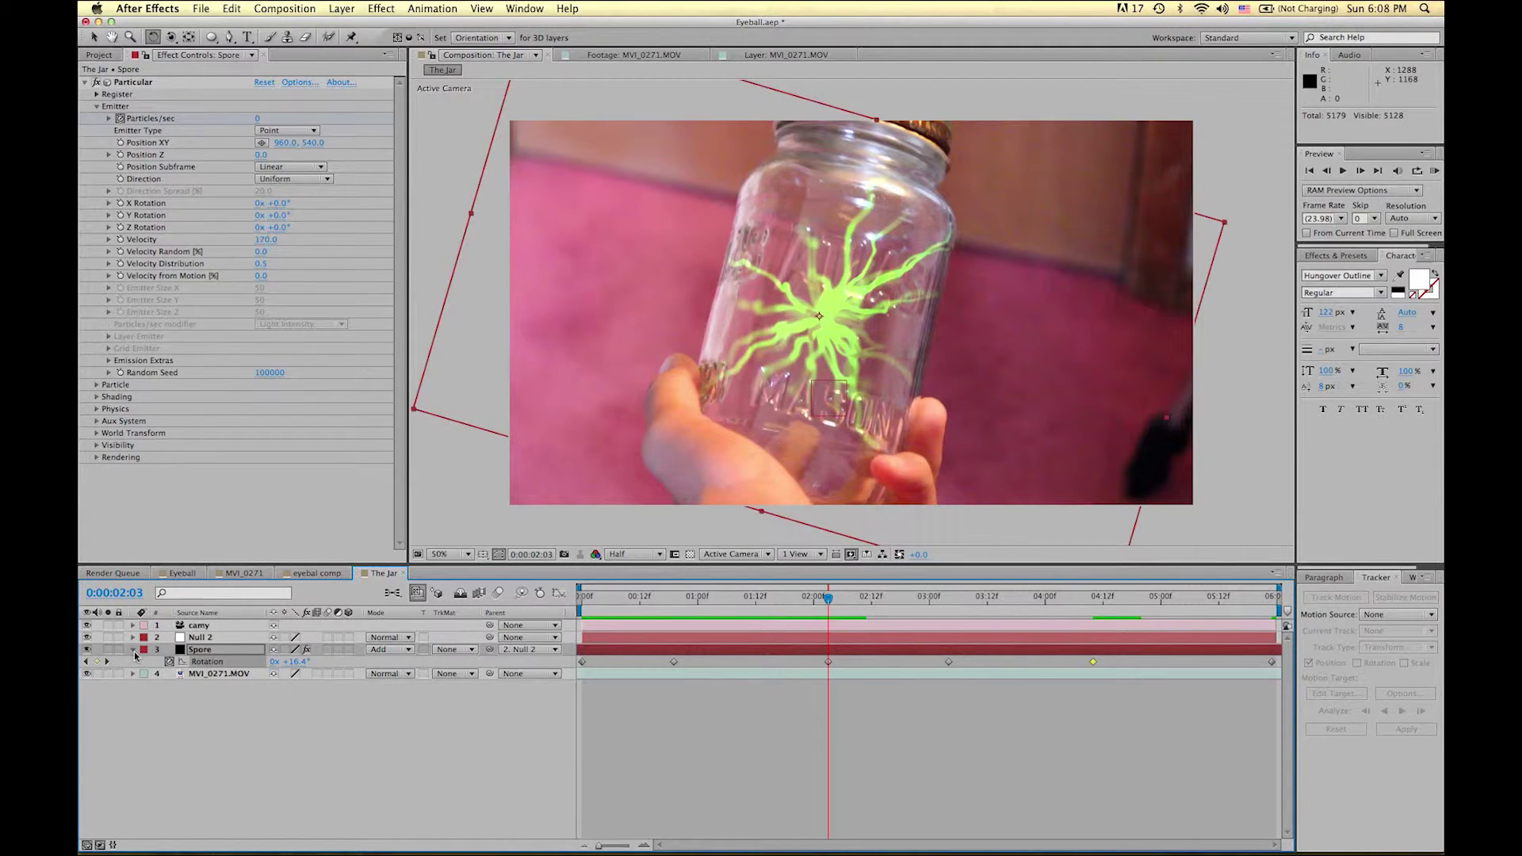
key(shift+p)
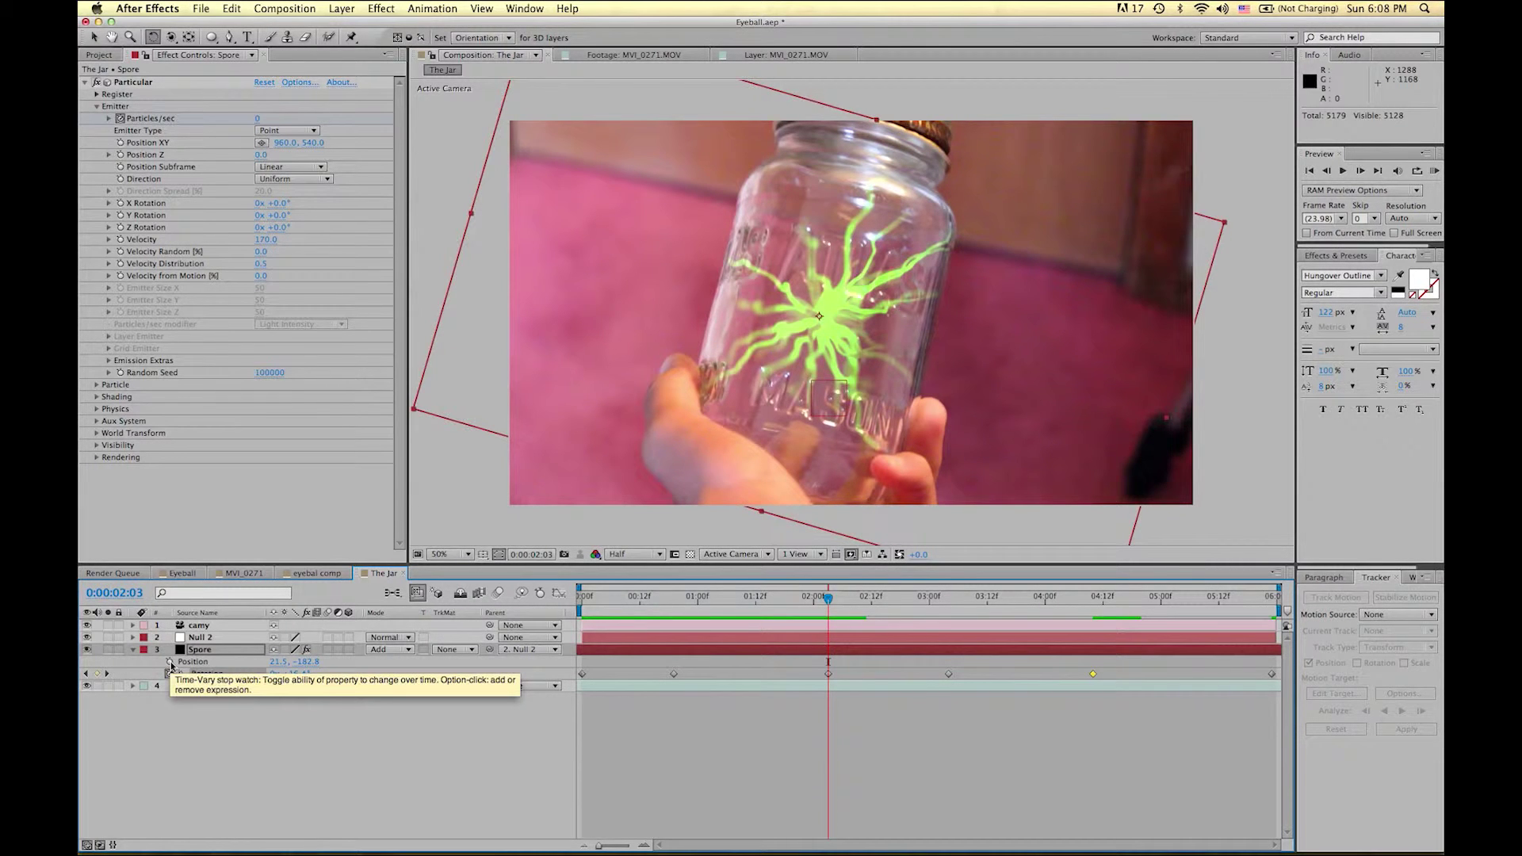
click(169, 662)
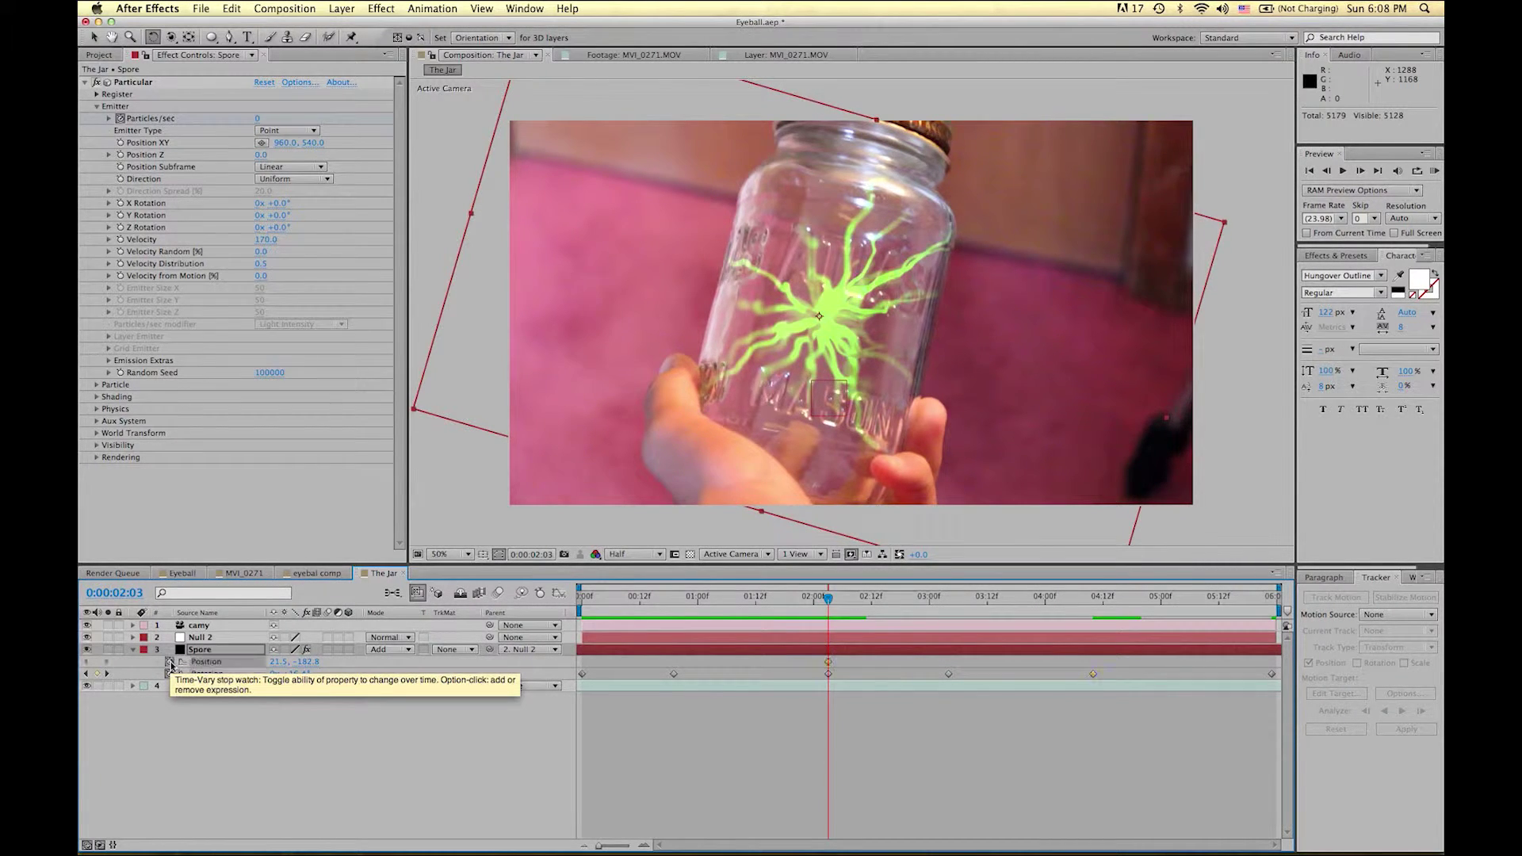
key(space)
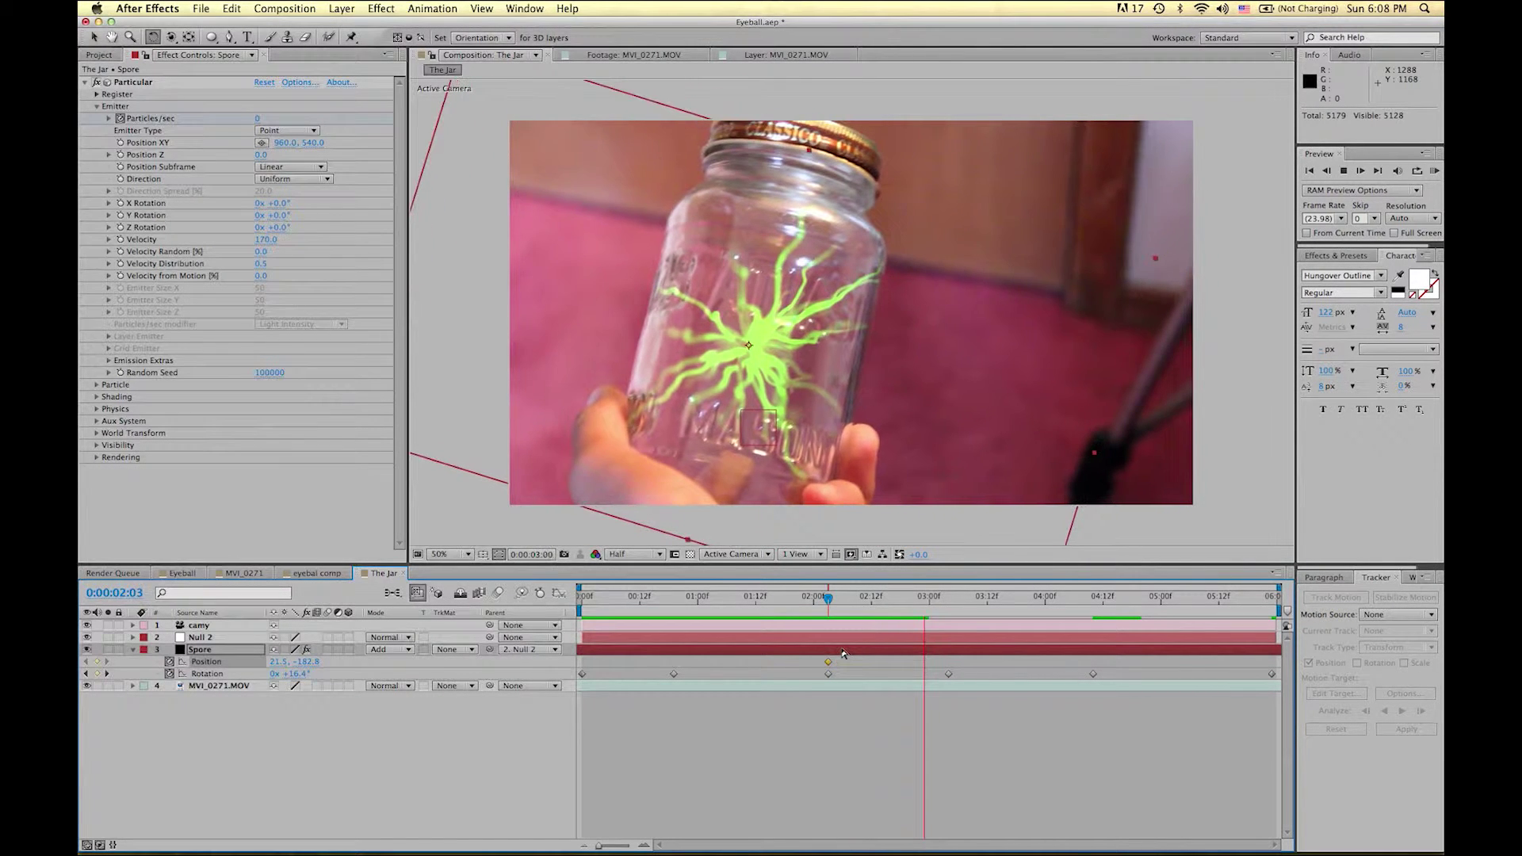
key(space)
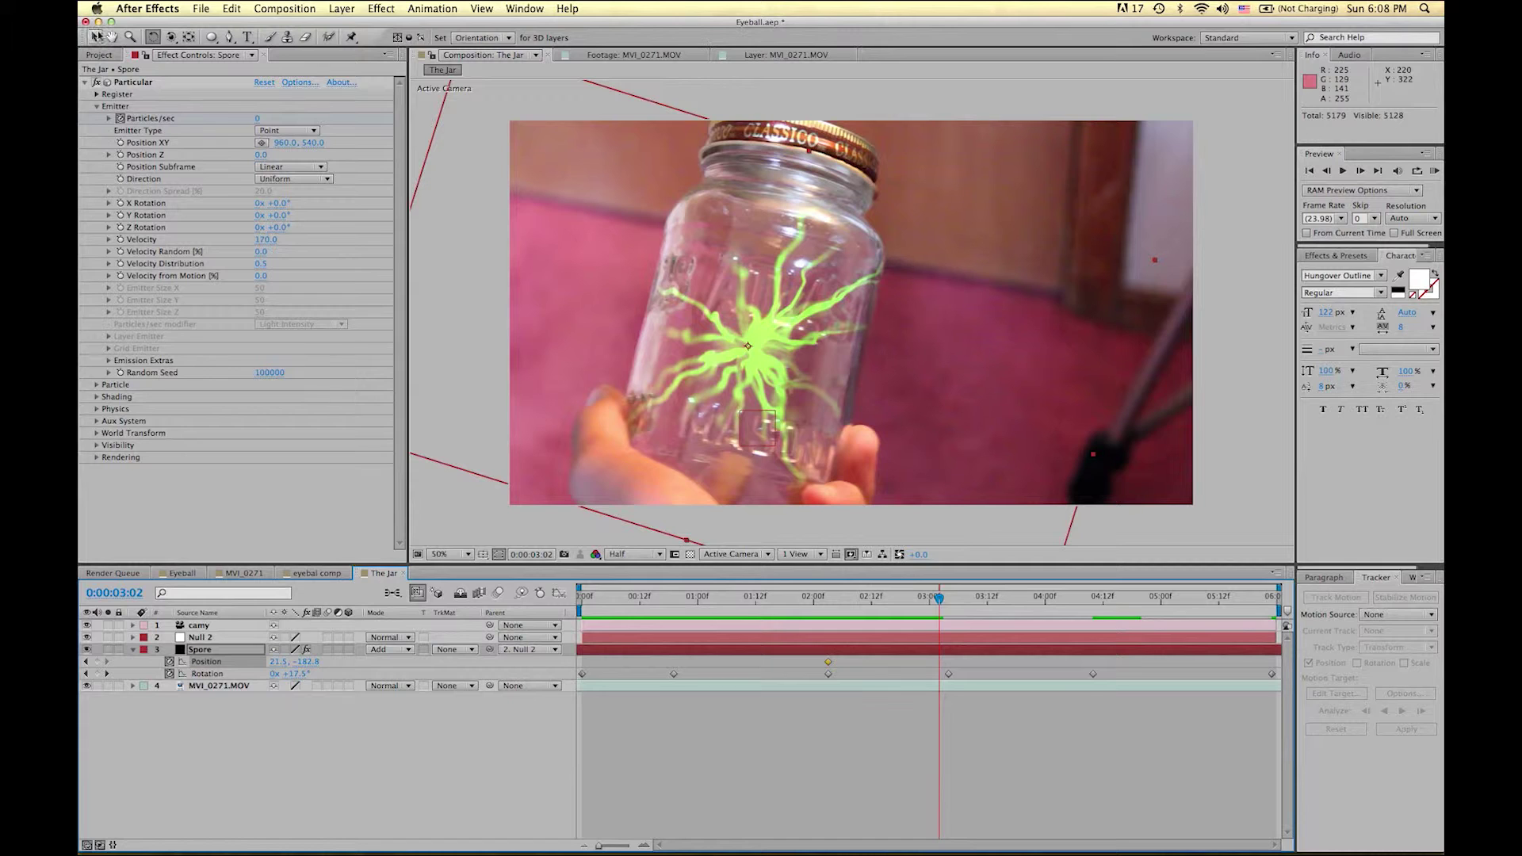
At 03:02 shift the spore 10 px left, move a Rotation keyframe earlier, and preview.
click(96, 37)
drag(771, 323, 767, 324)
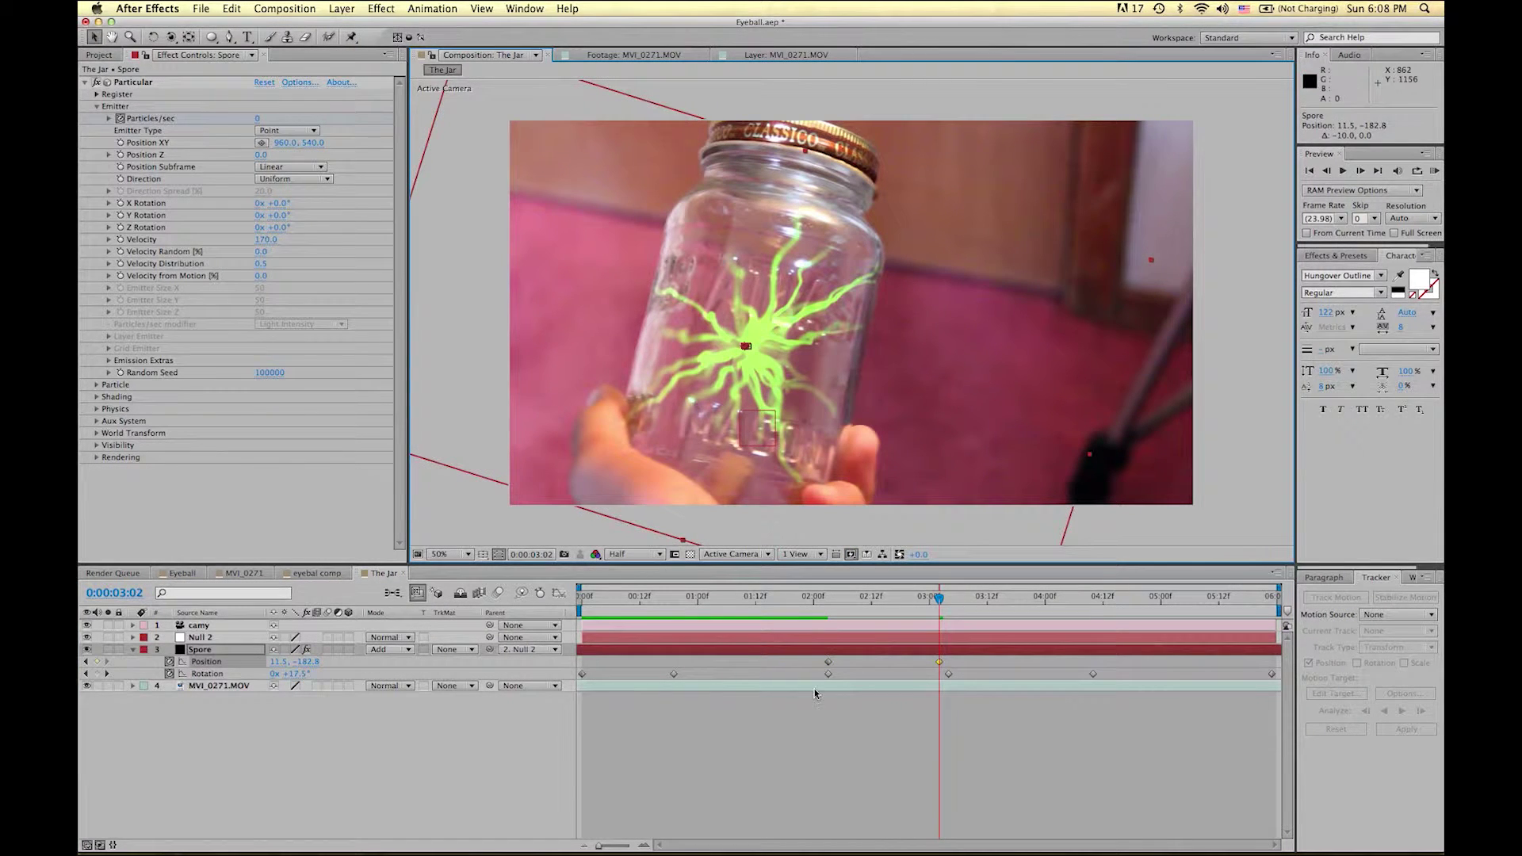
drag(948, 677, 942, 678)
click(810, 597)
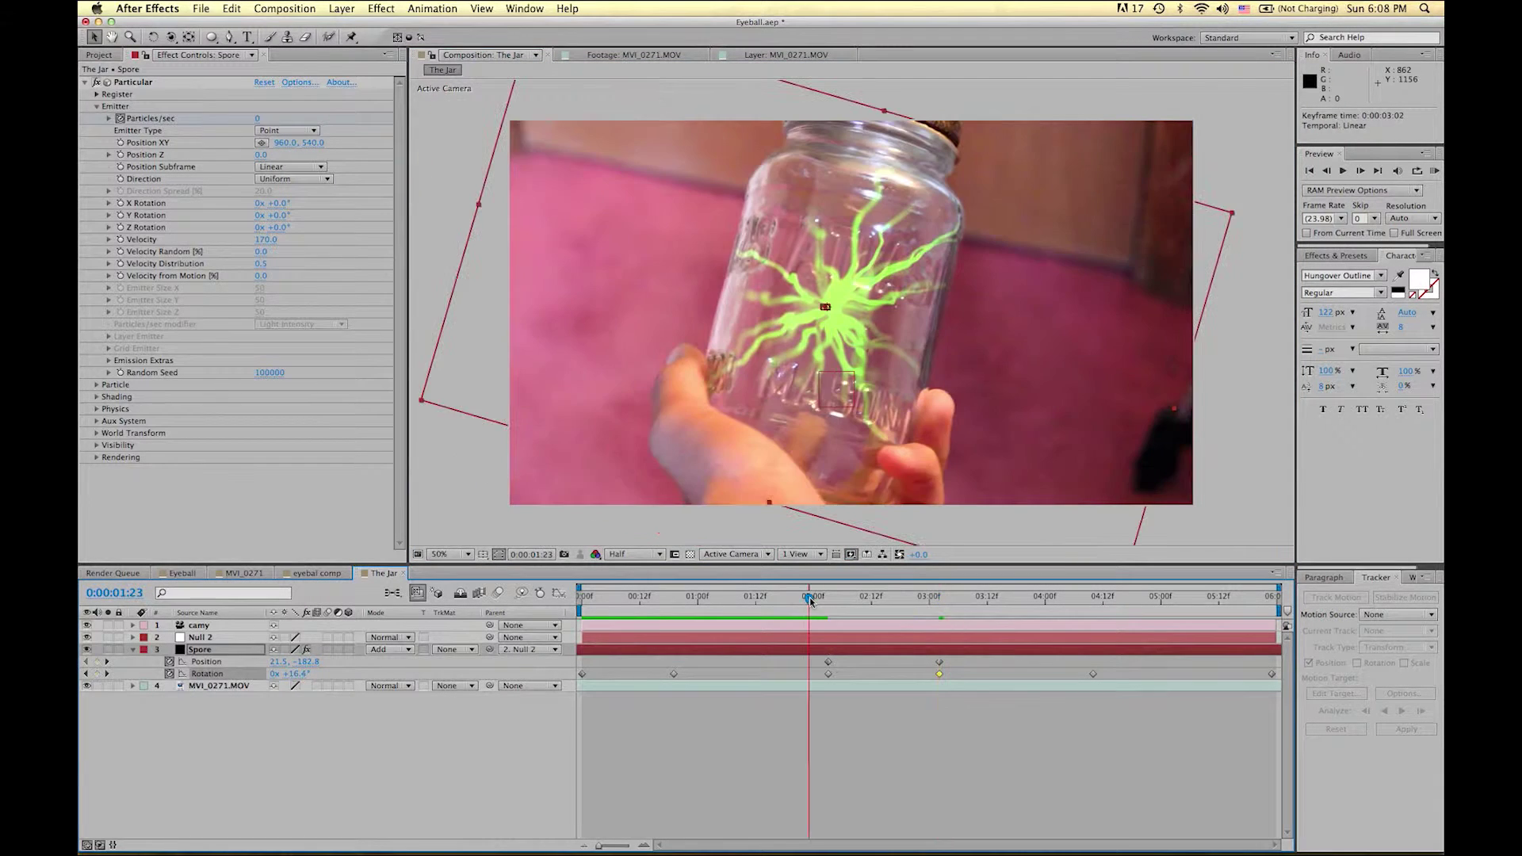
key(space)
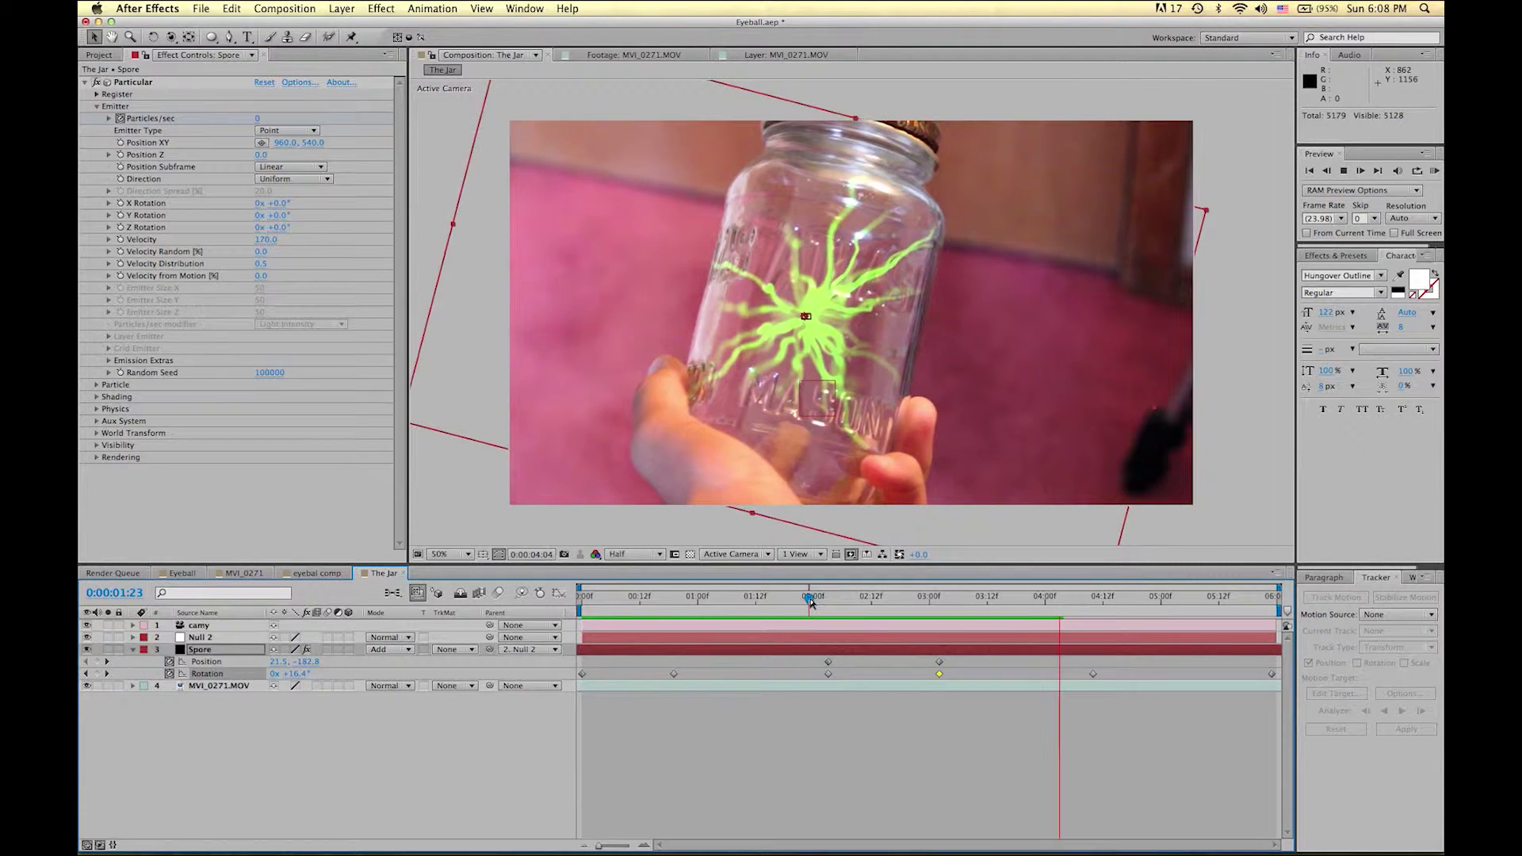
key(space)
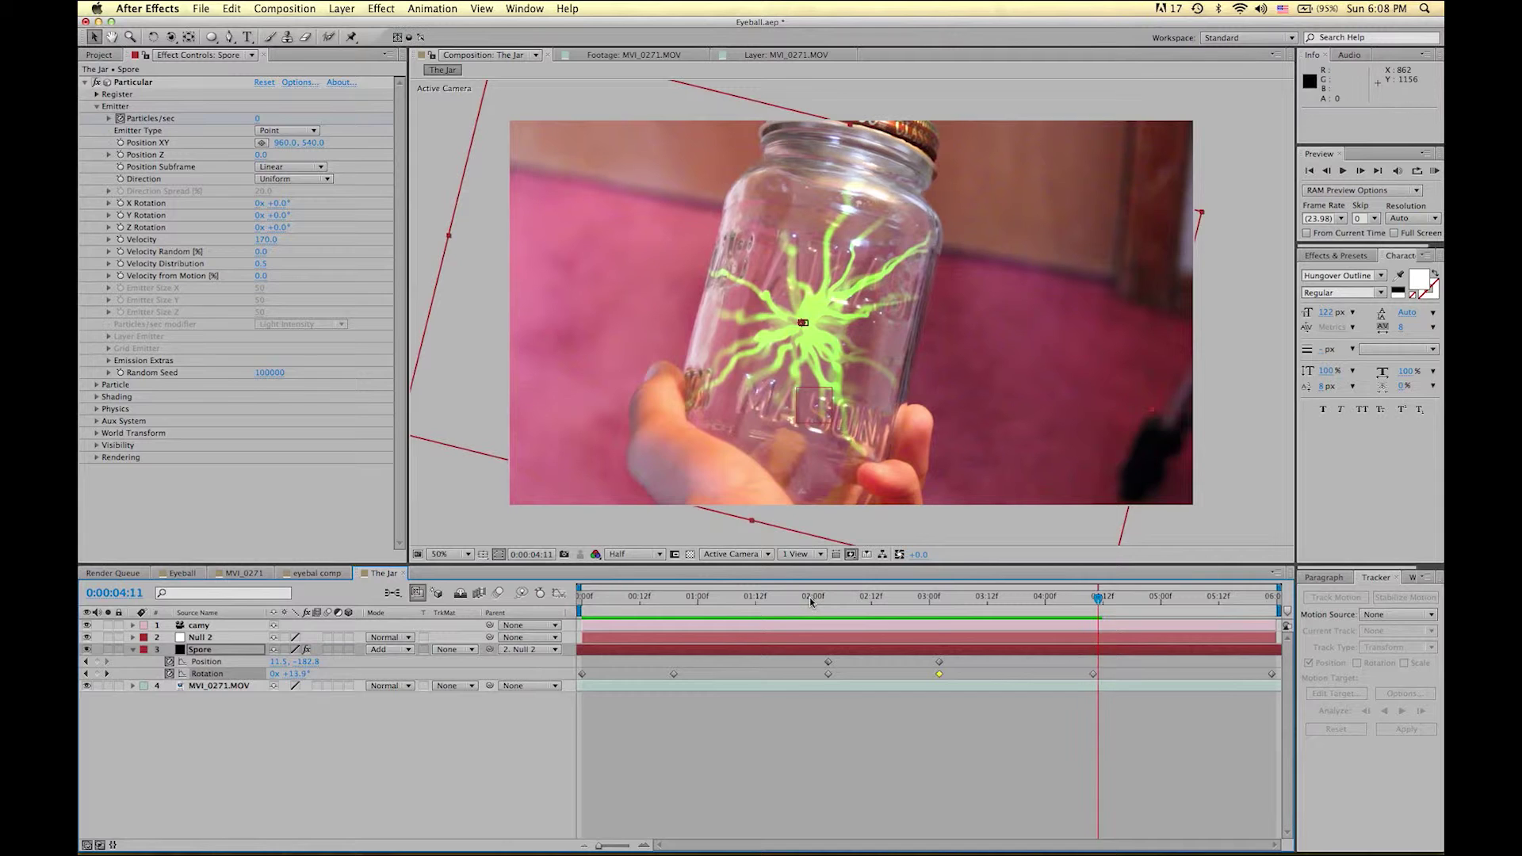
At 04:10 nudge the spore 10 px right and 10 px down, then preview.
key(Page_Up)
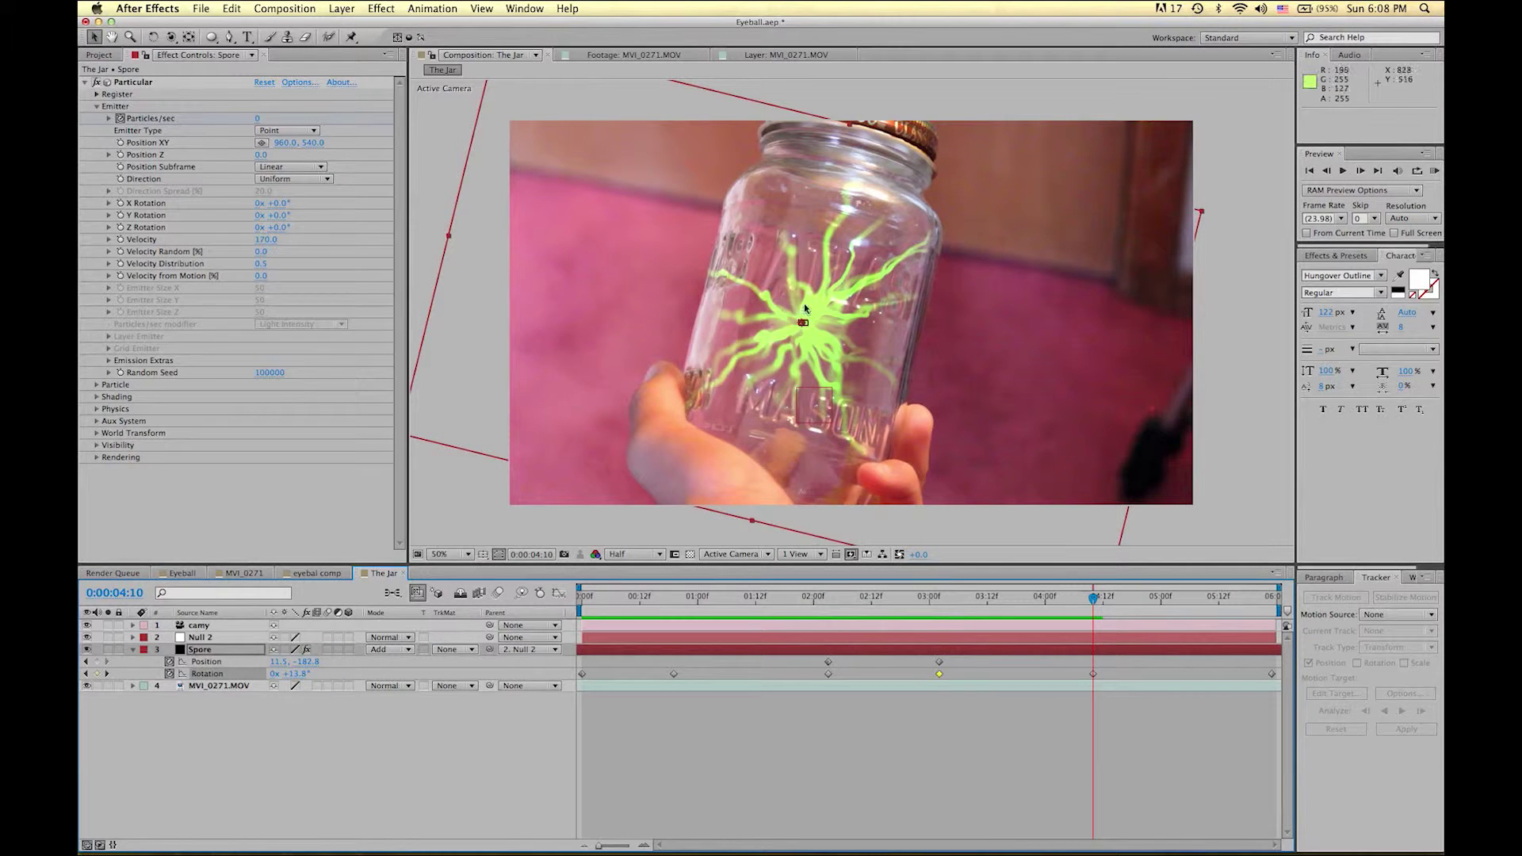
key(shift+Right)
key(shift+Down)
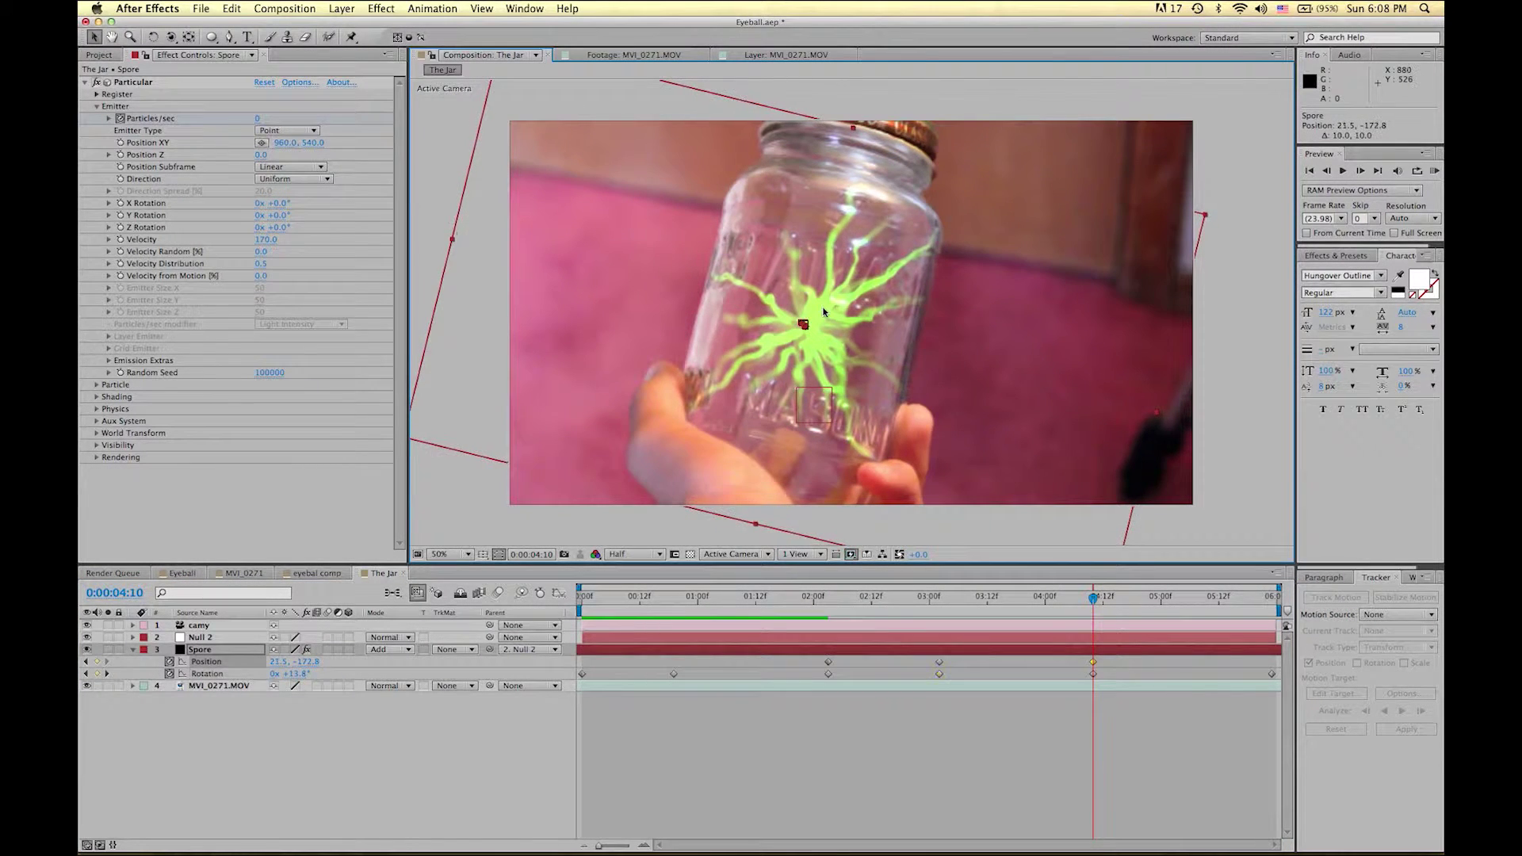
key(space)
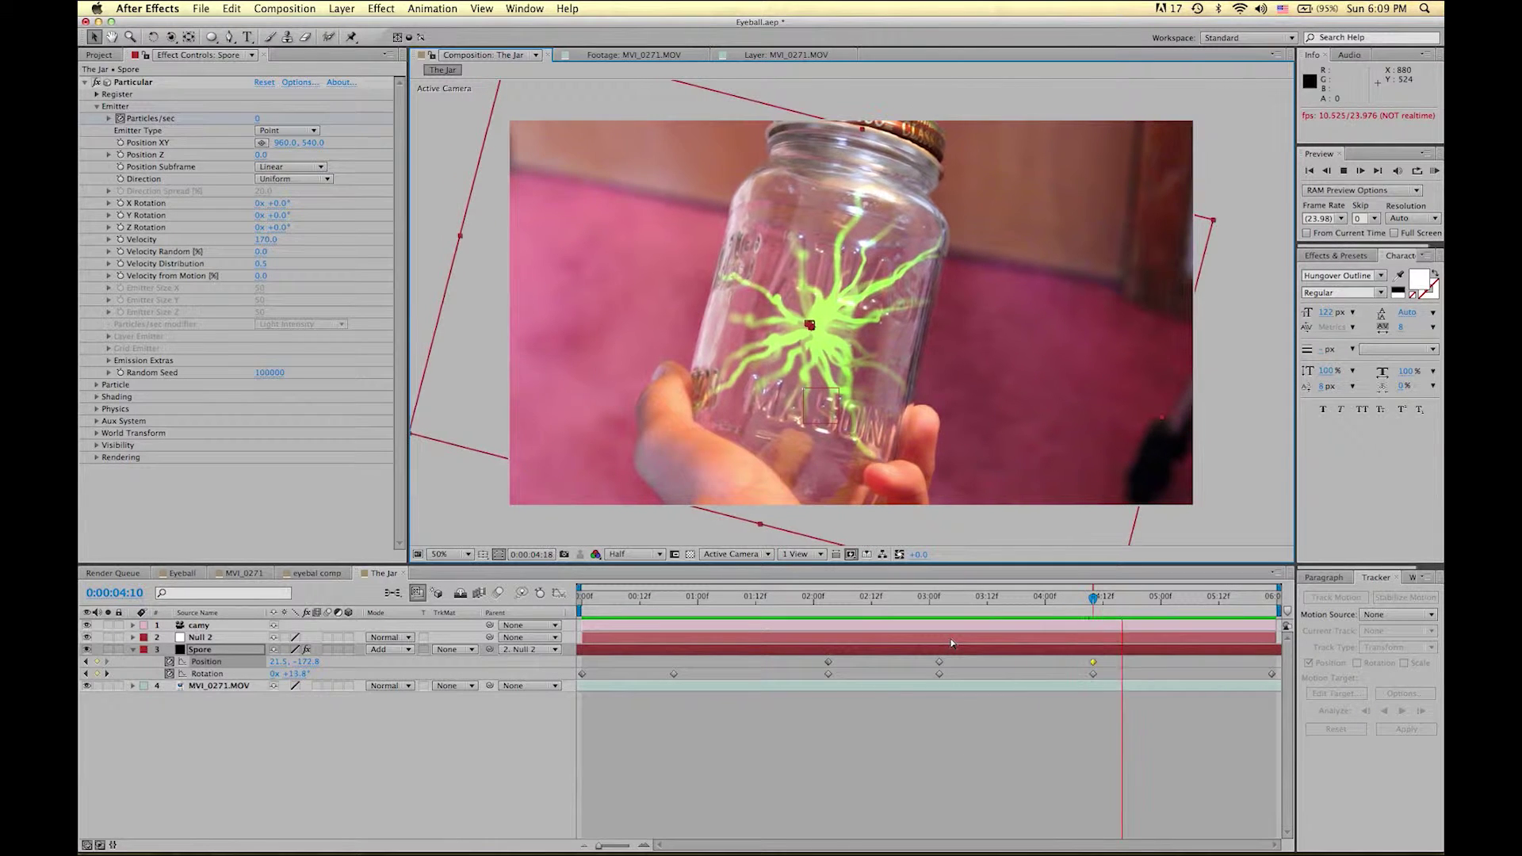
click(983, 799)
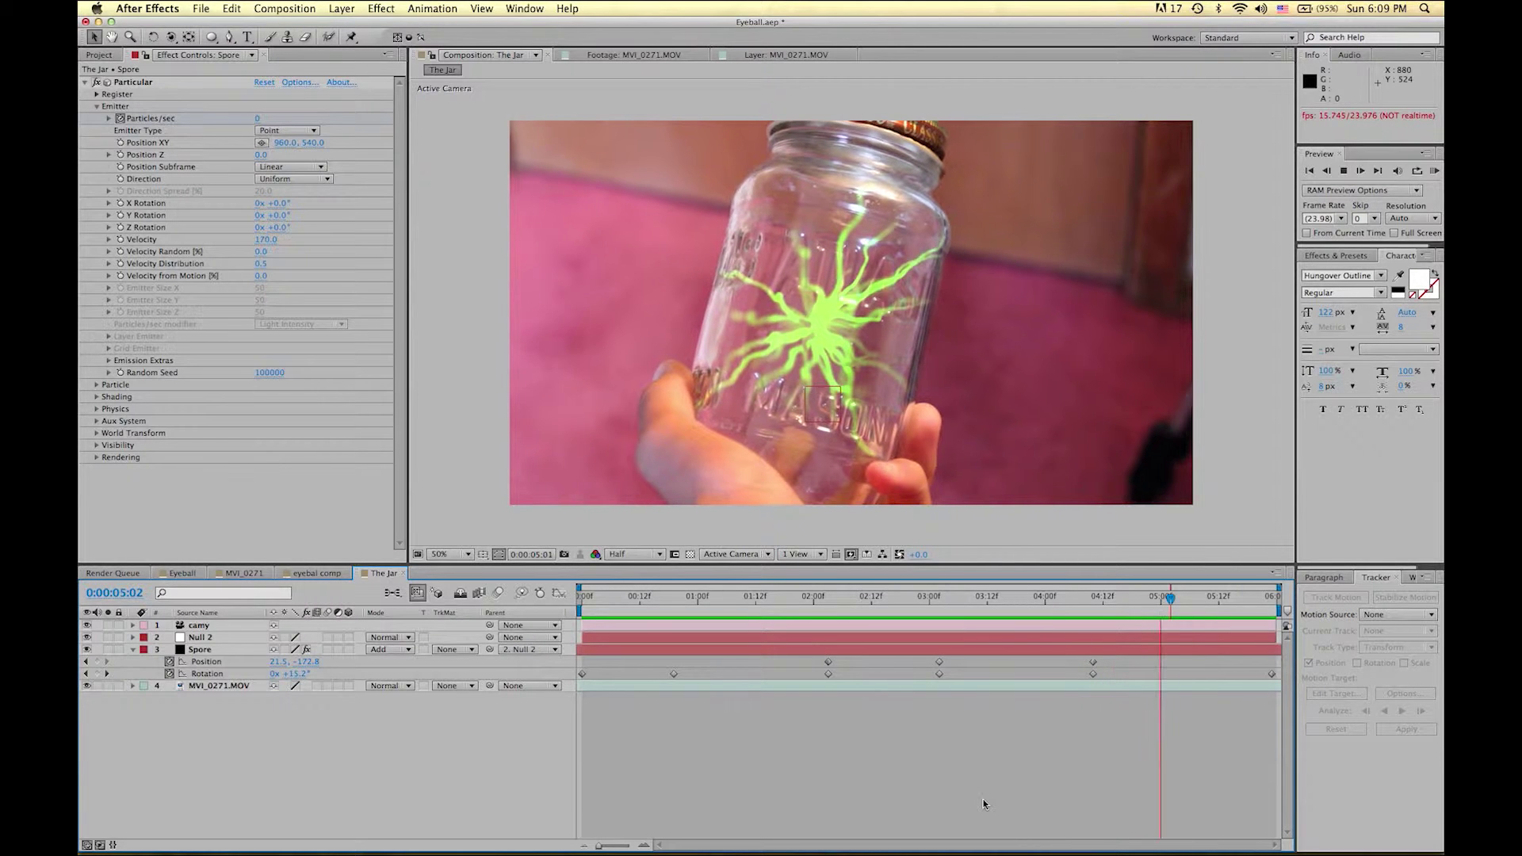
click(889, 476)
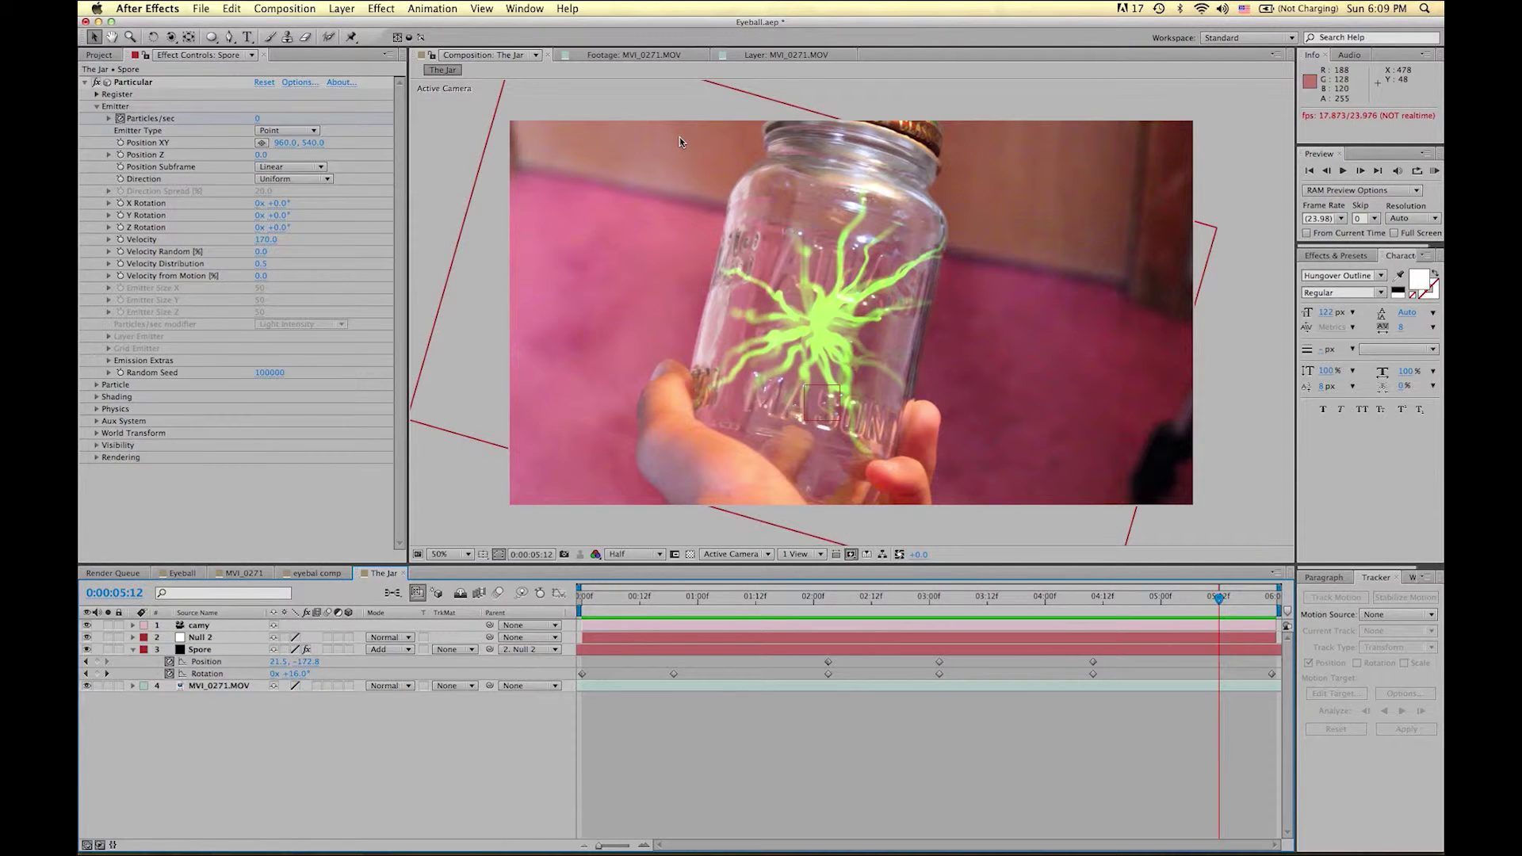
Apply Effect > Distort > Displacement Map to the selected Spore layer and collapse Particular's settings.
click(133, 649)
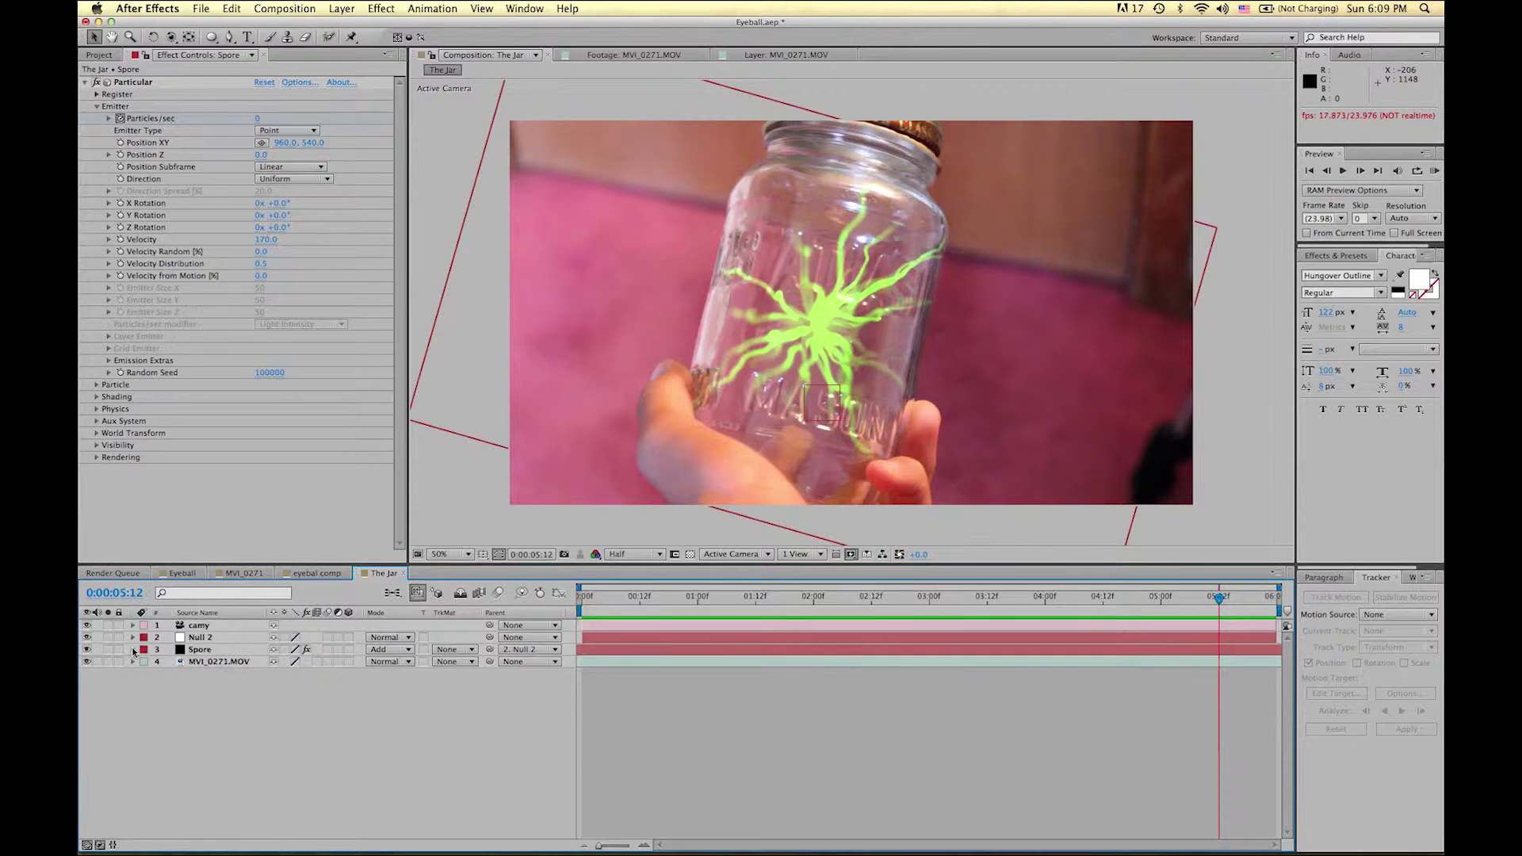
click(200, 649)
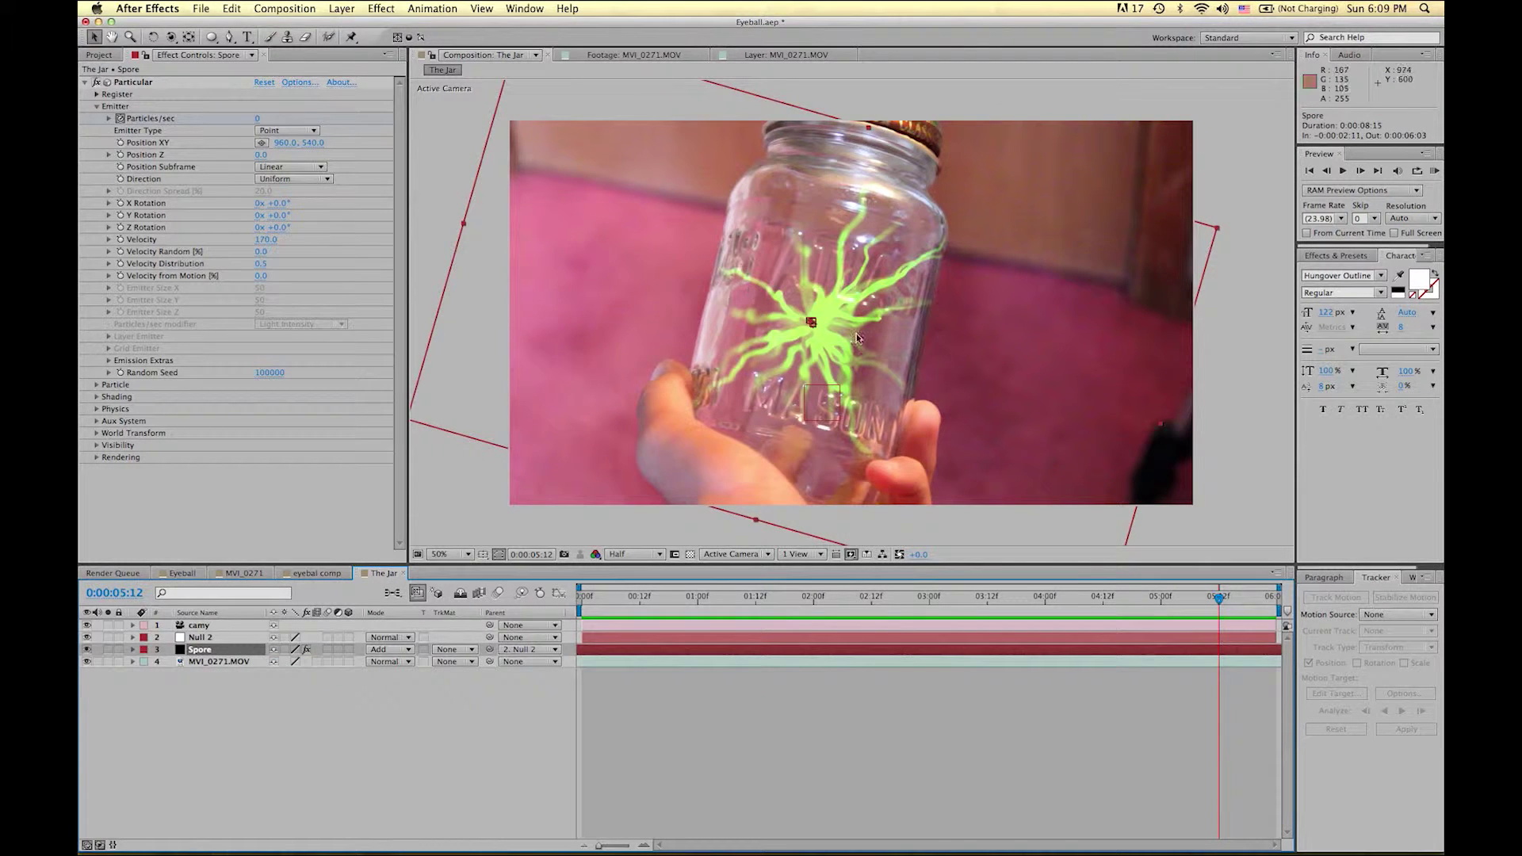
click(382, 8)
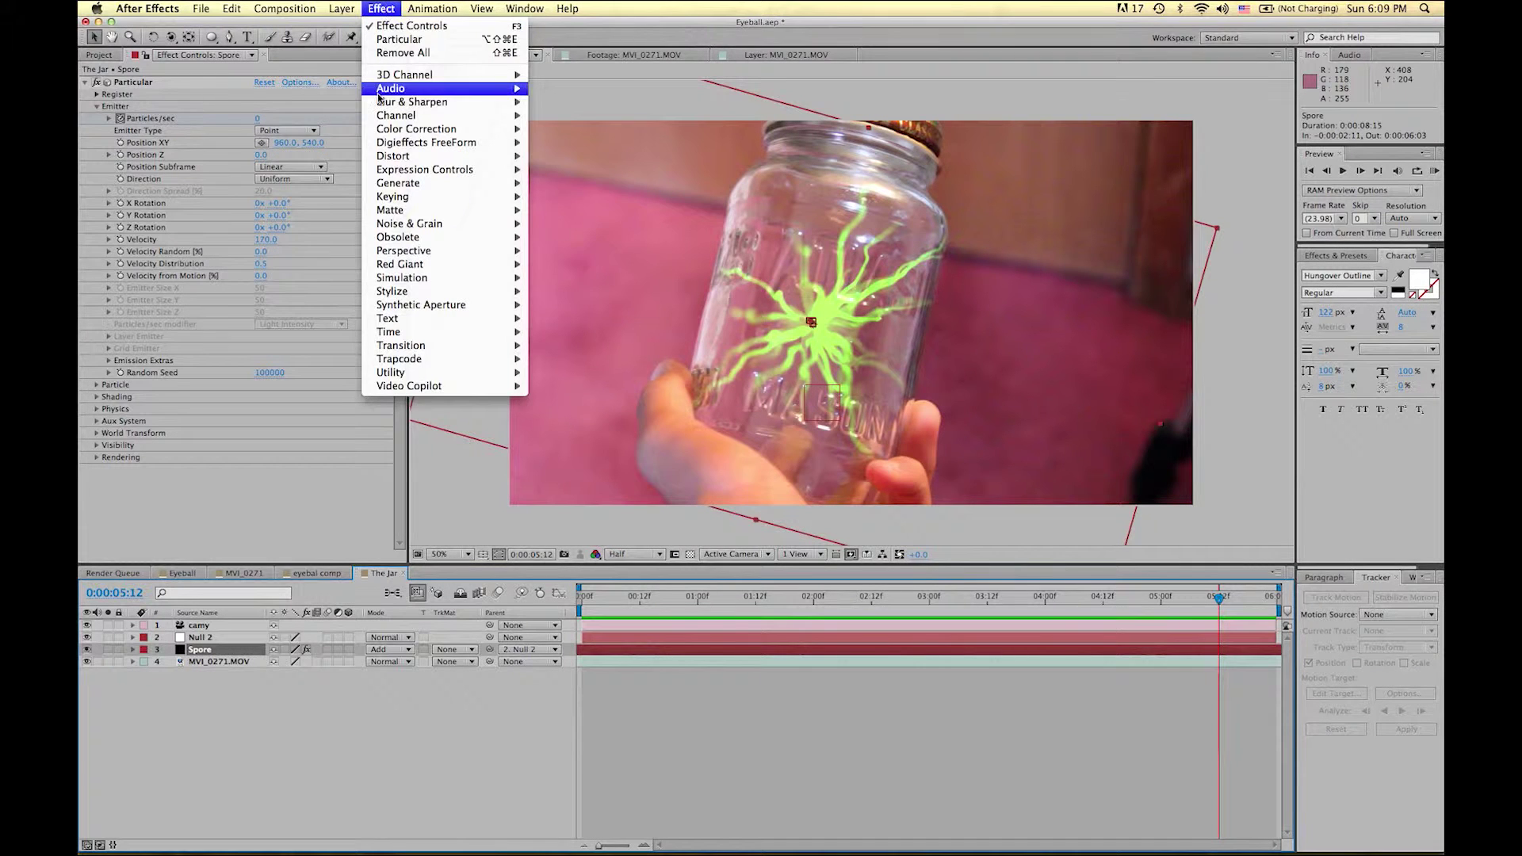
mouse_move(460, 156)
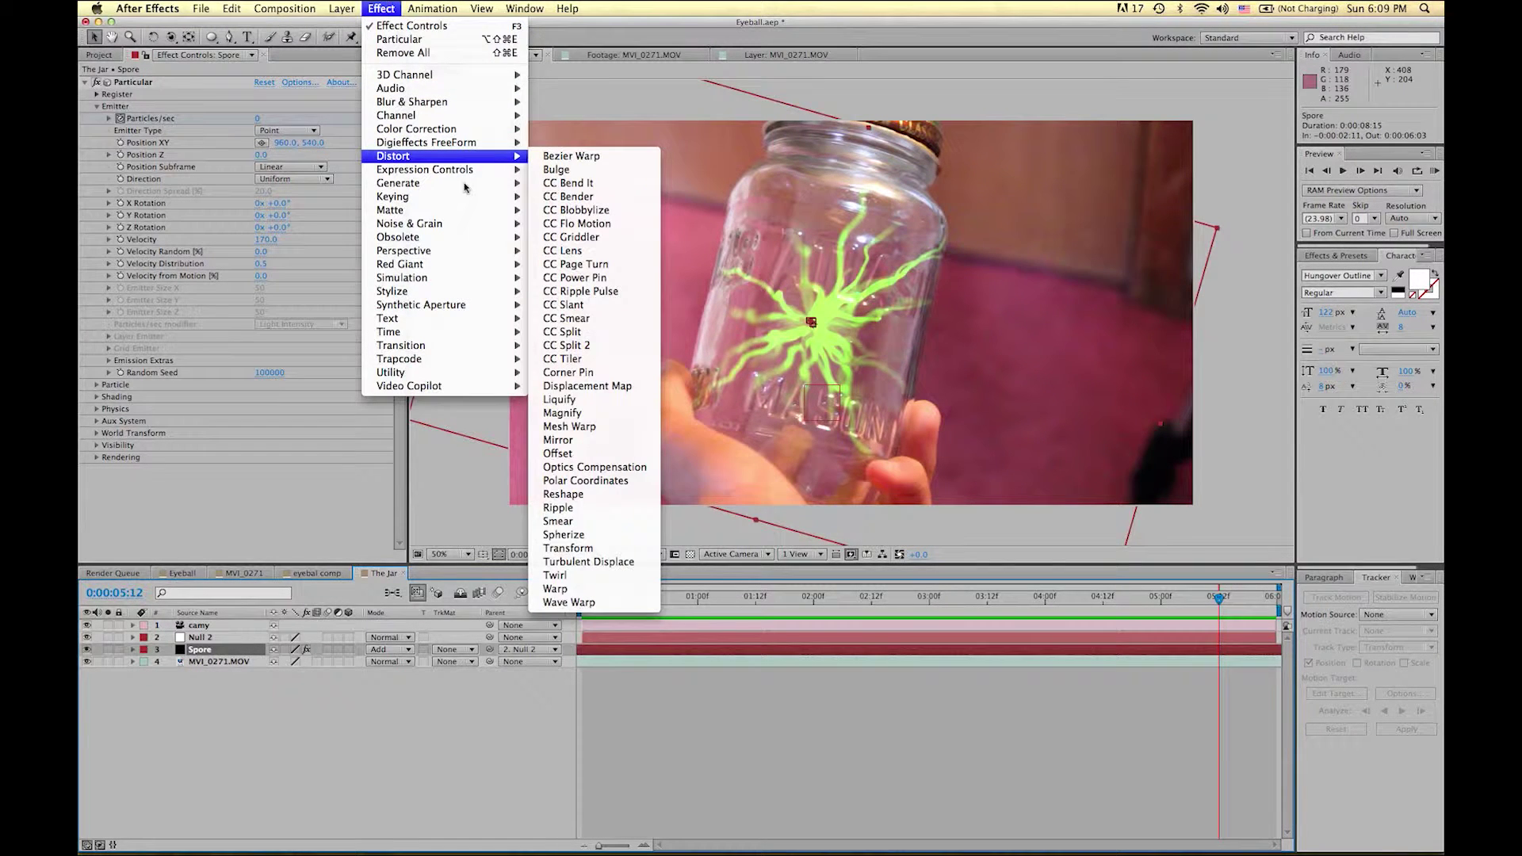
click(581, 386)
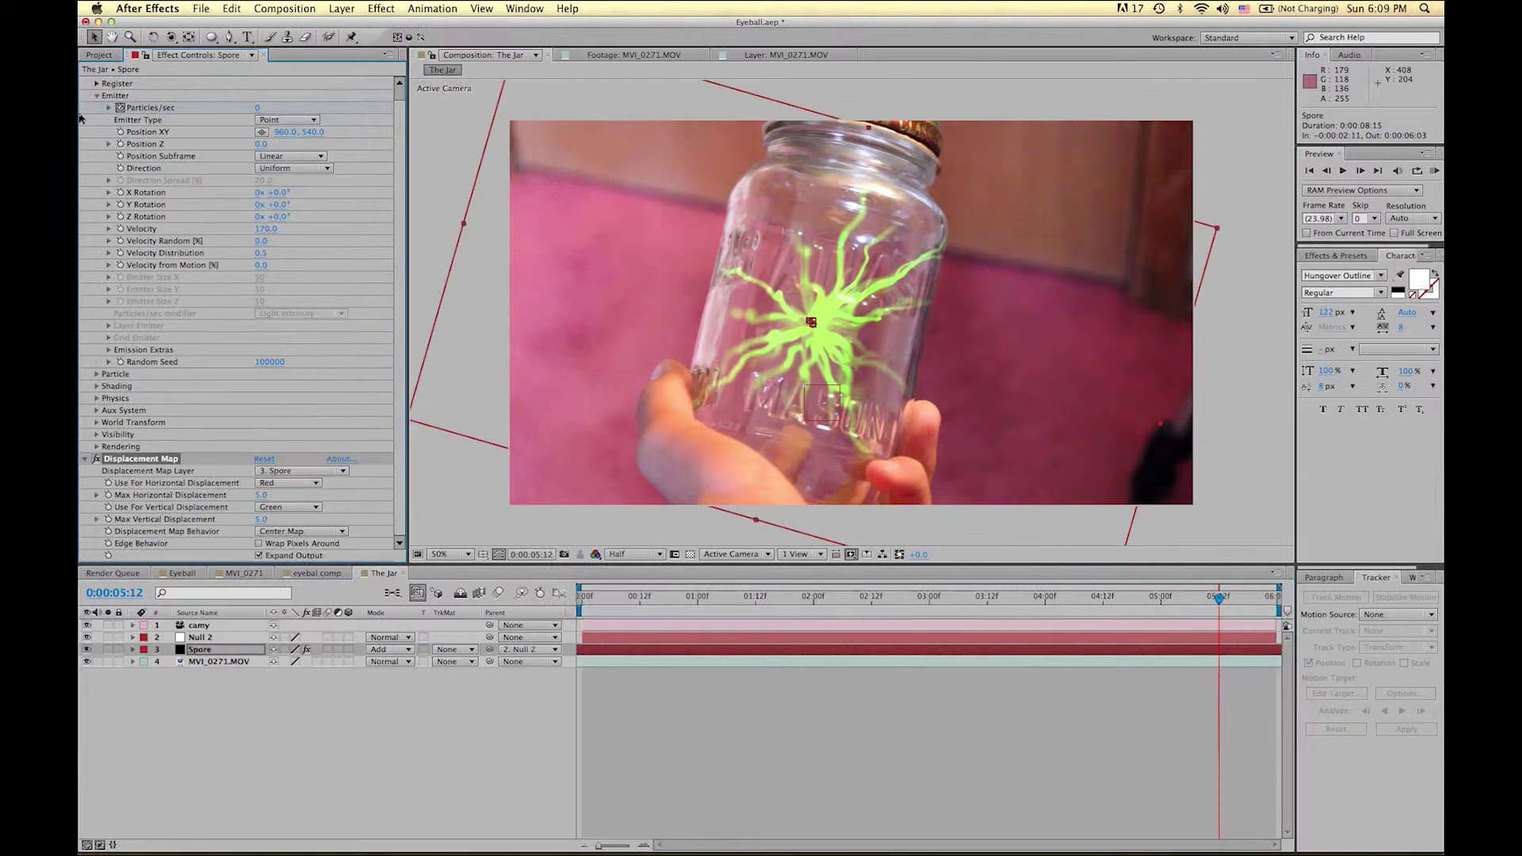
click(85, 83)
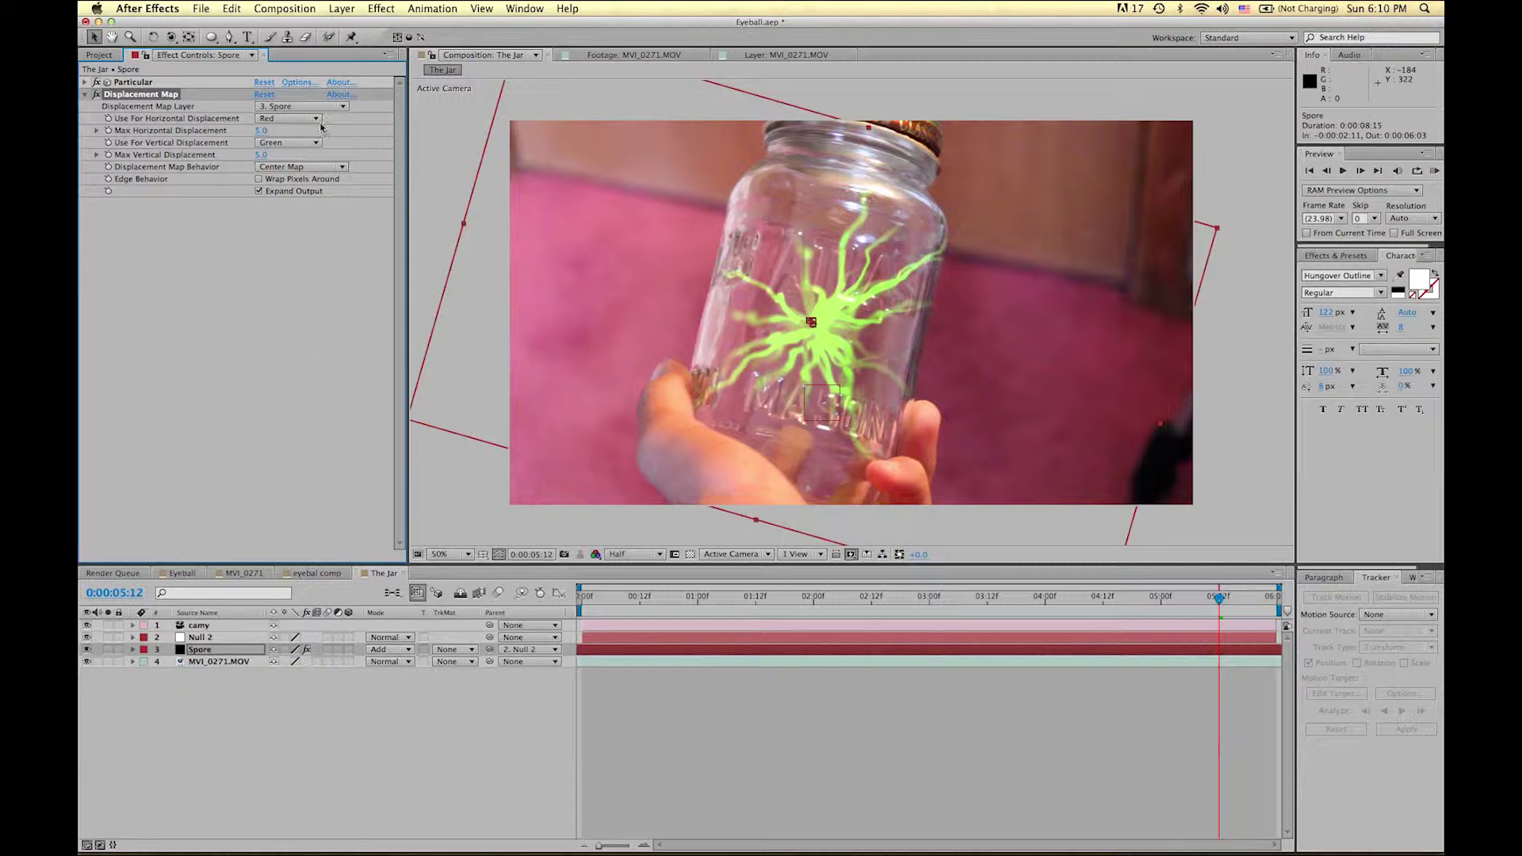
Set Displacement Map Layer to MVI_0271.MOV and scrub displacement up to 32.0 horizontal, 33.0 vertical.
click(281, 109)
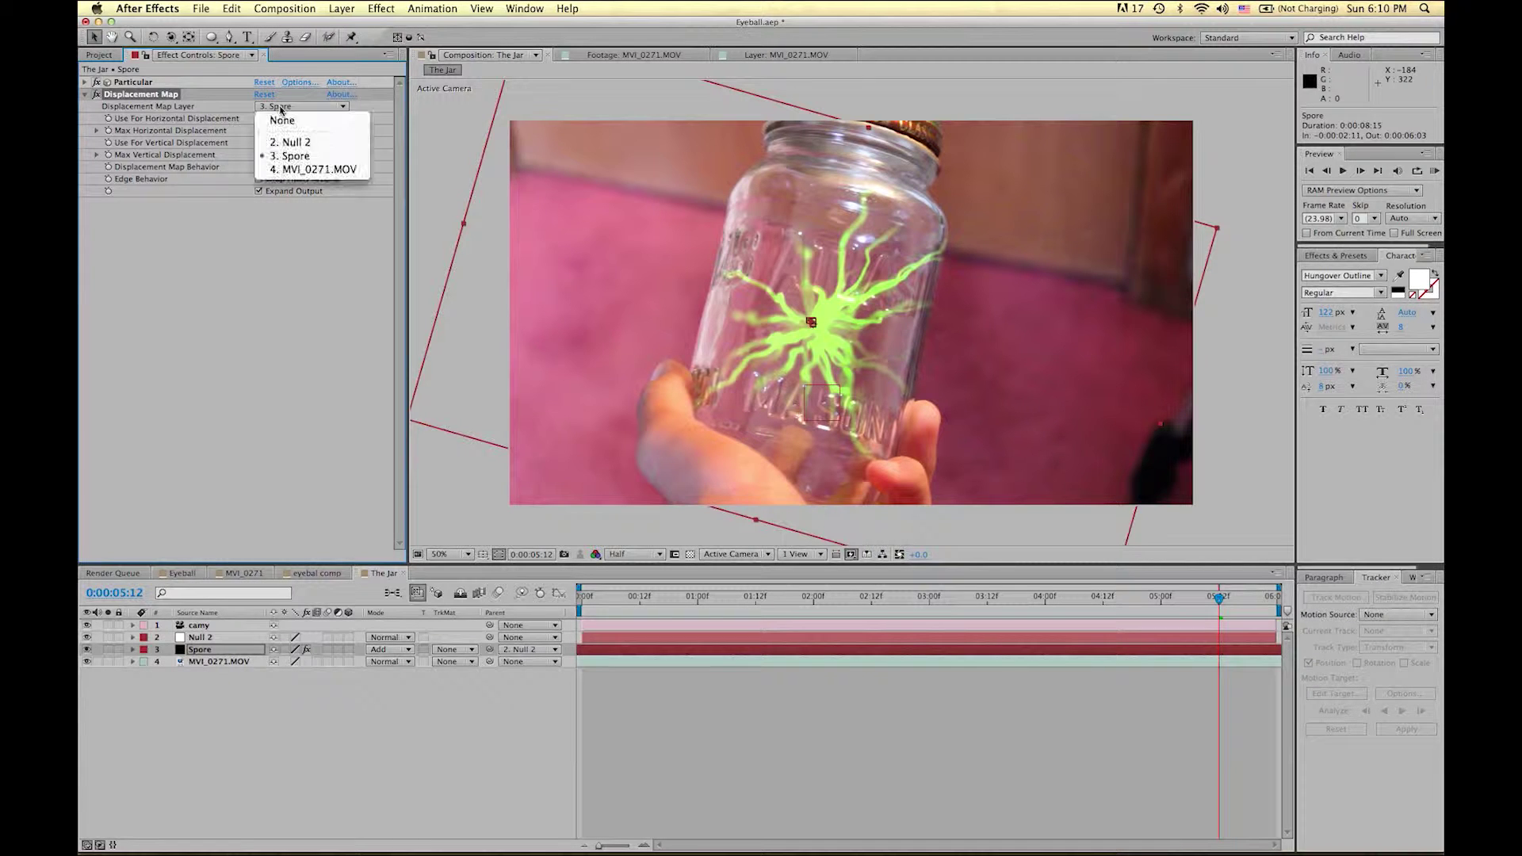
click(275, 170)
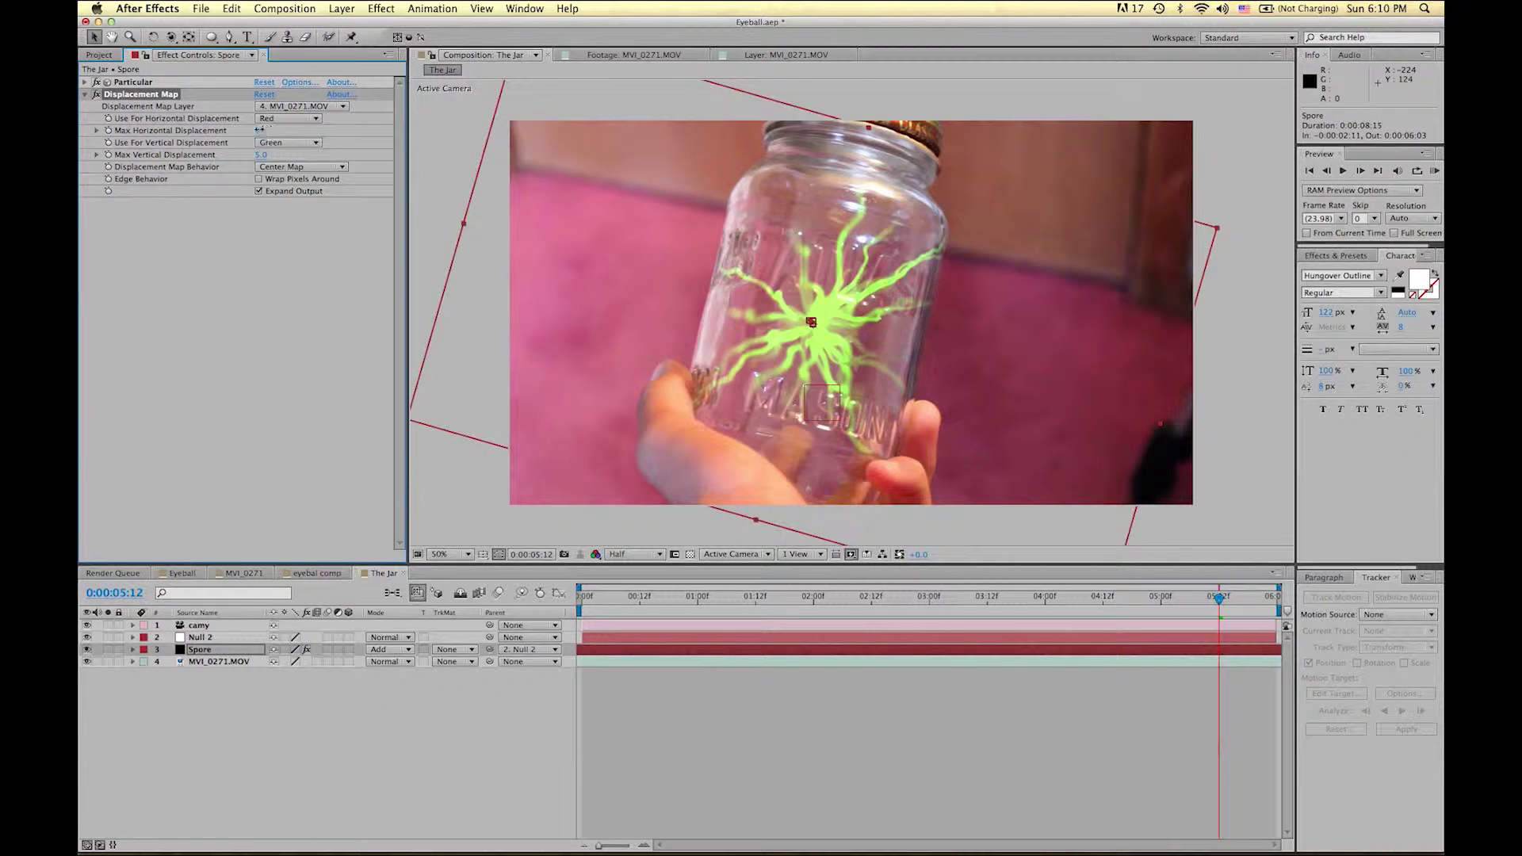
drag(321, 126, 364, 140)
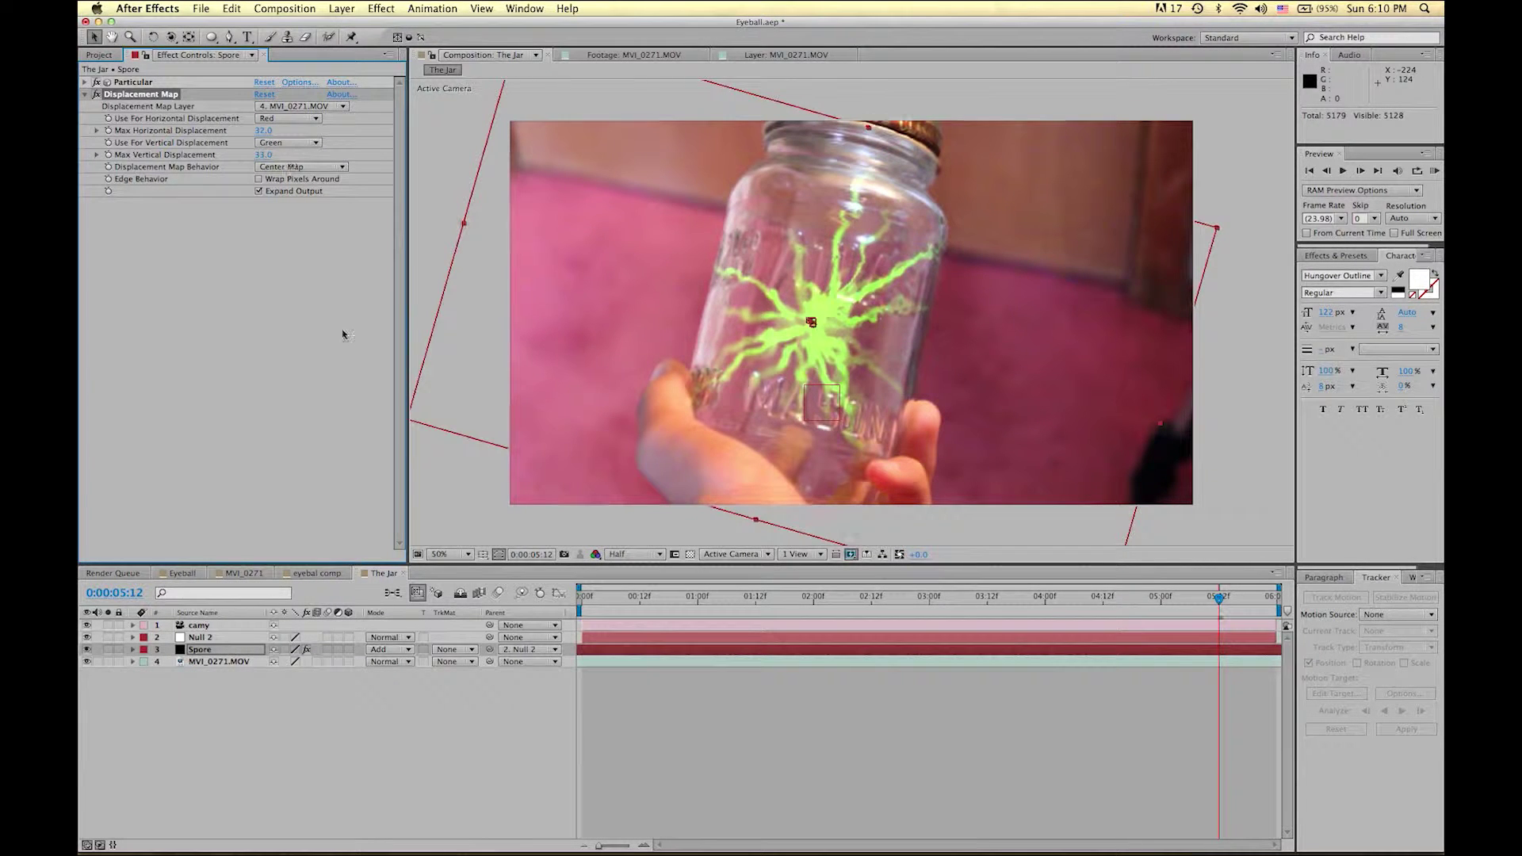
click(658, 733)
key(space)
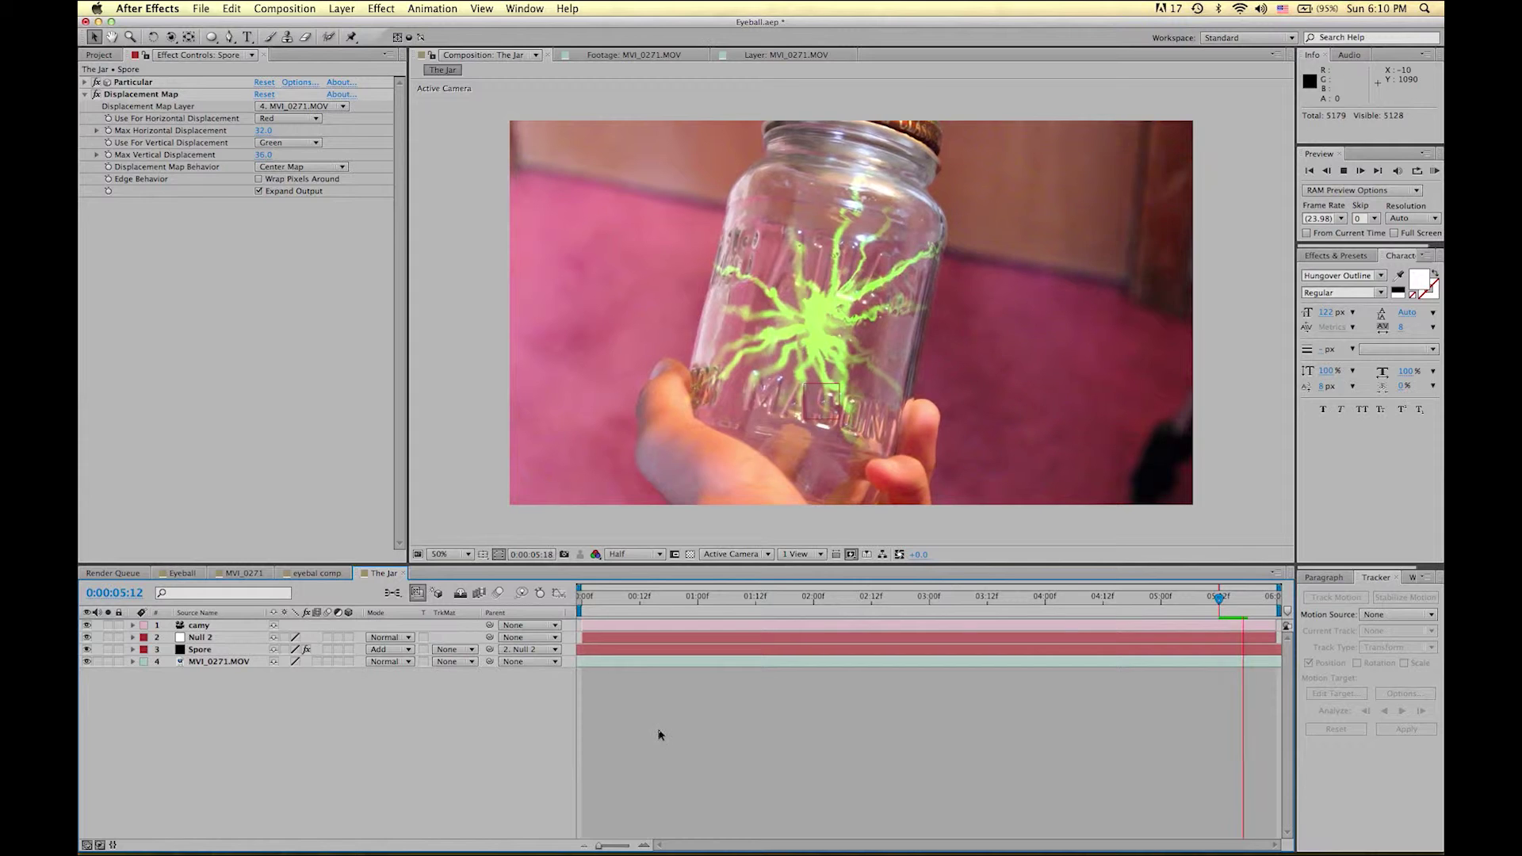
click(587, 601)
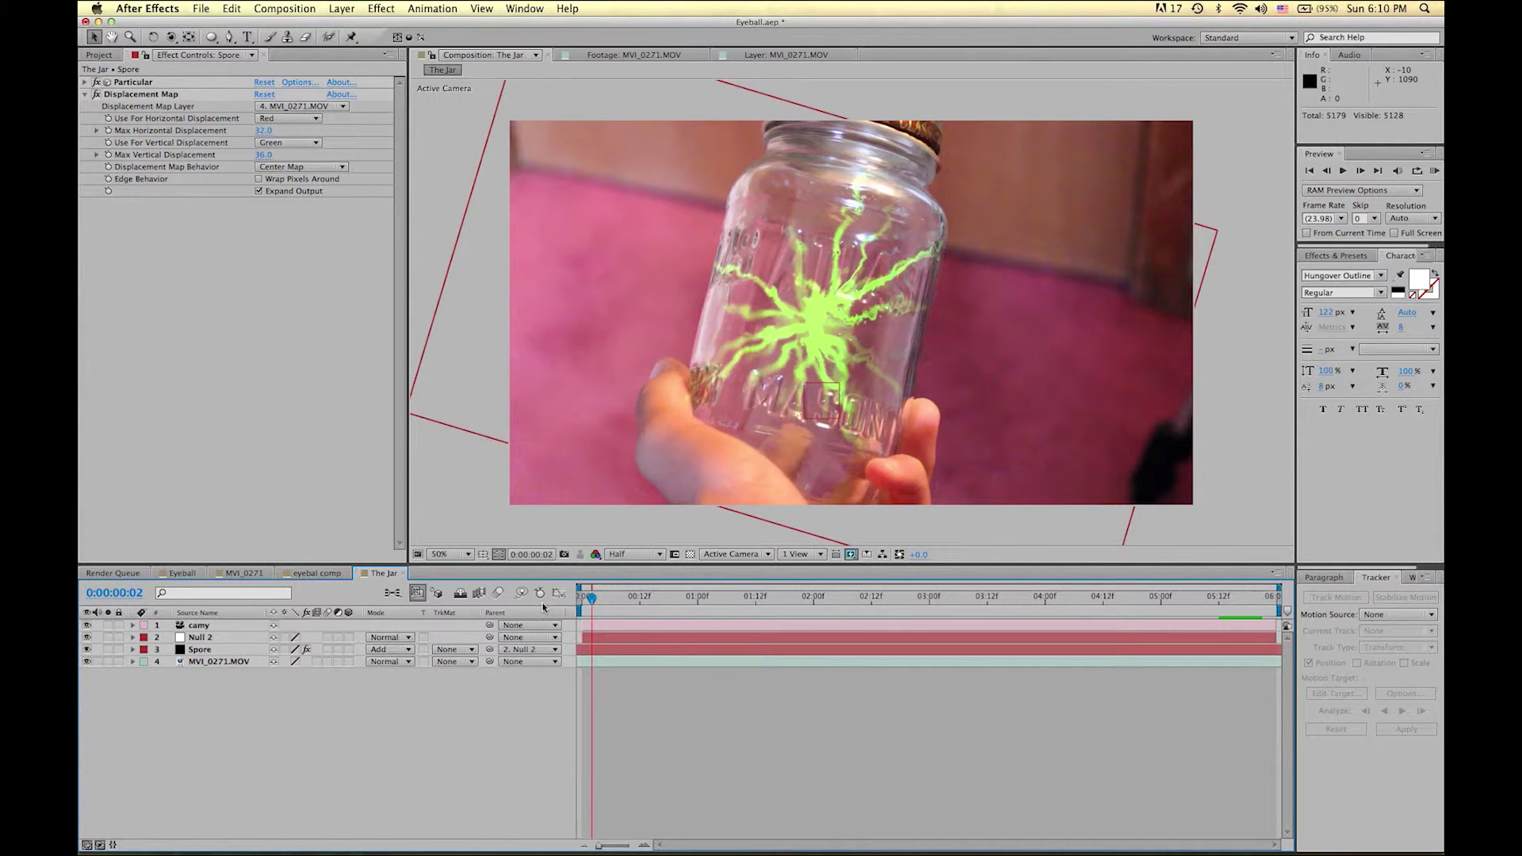
key(space)
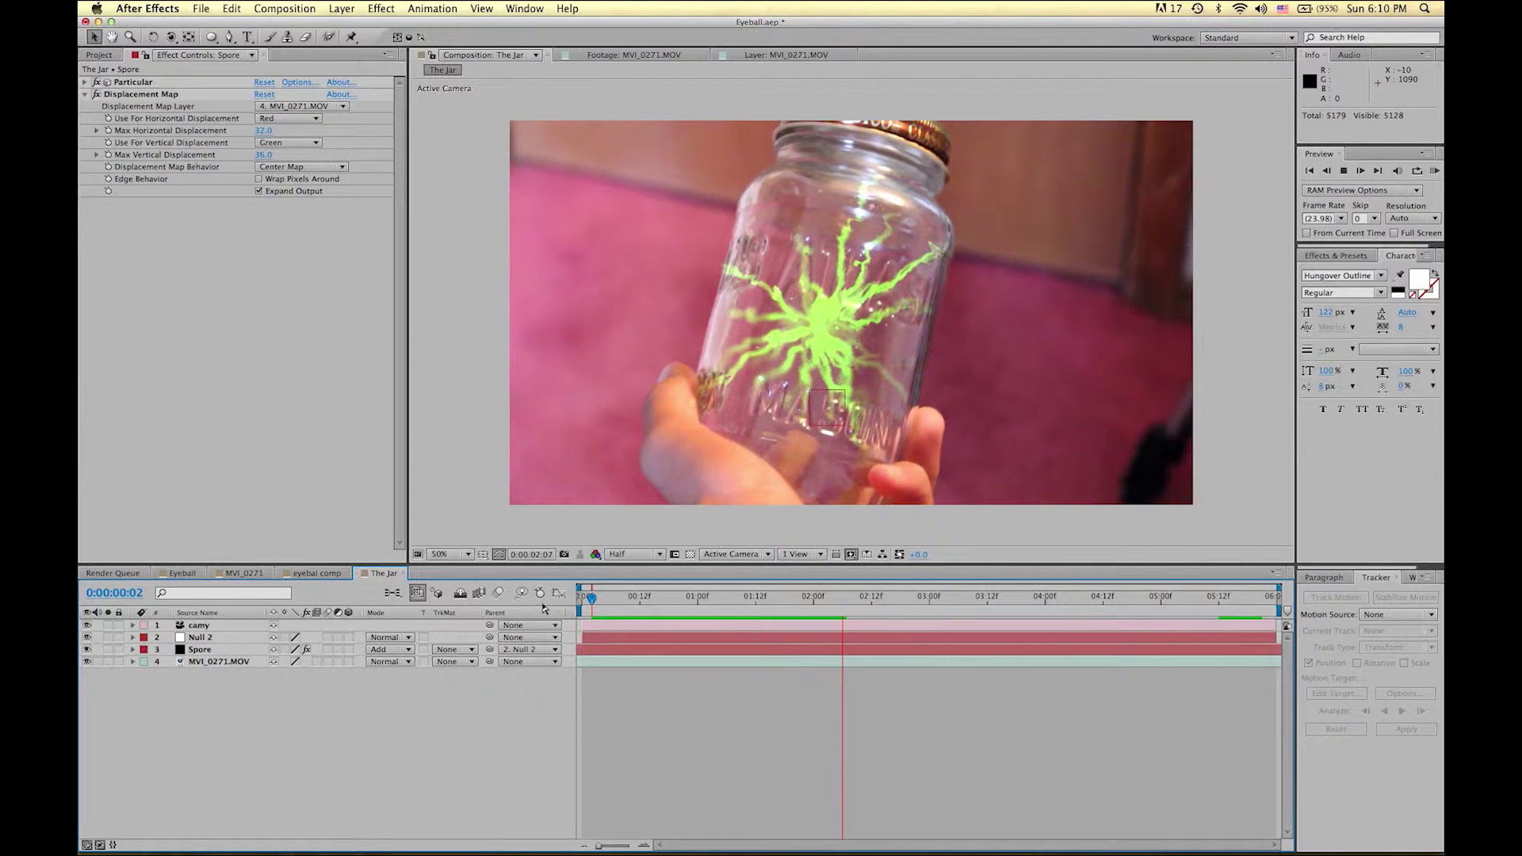
key(space)
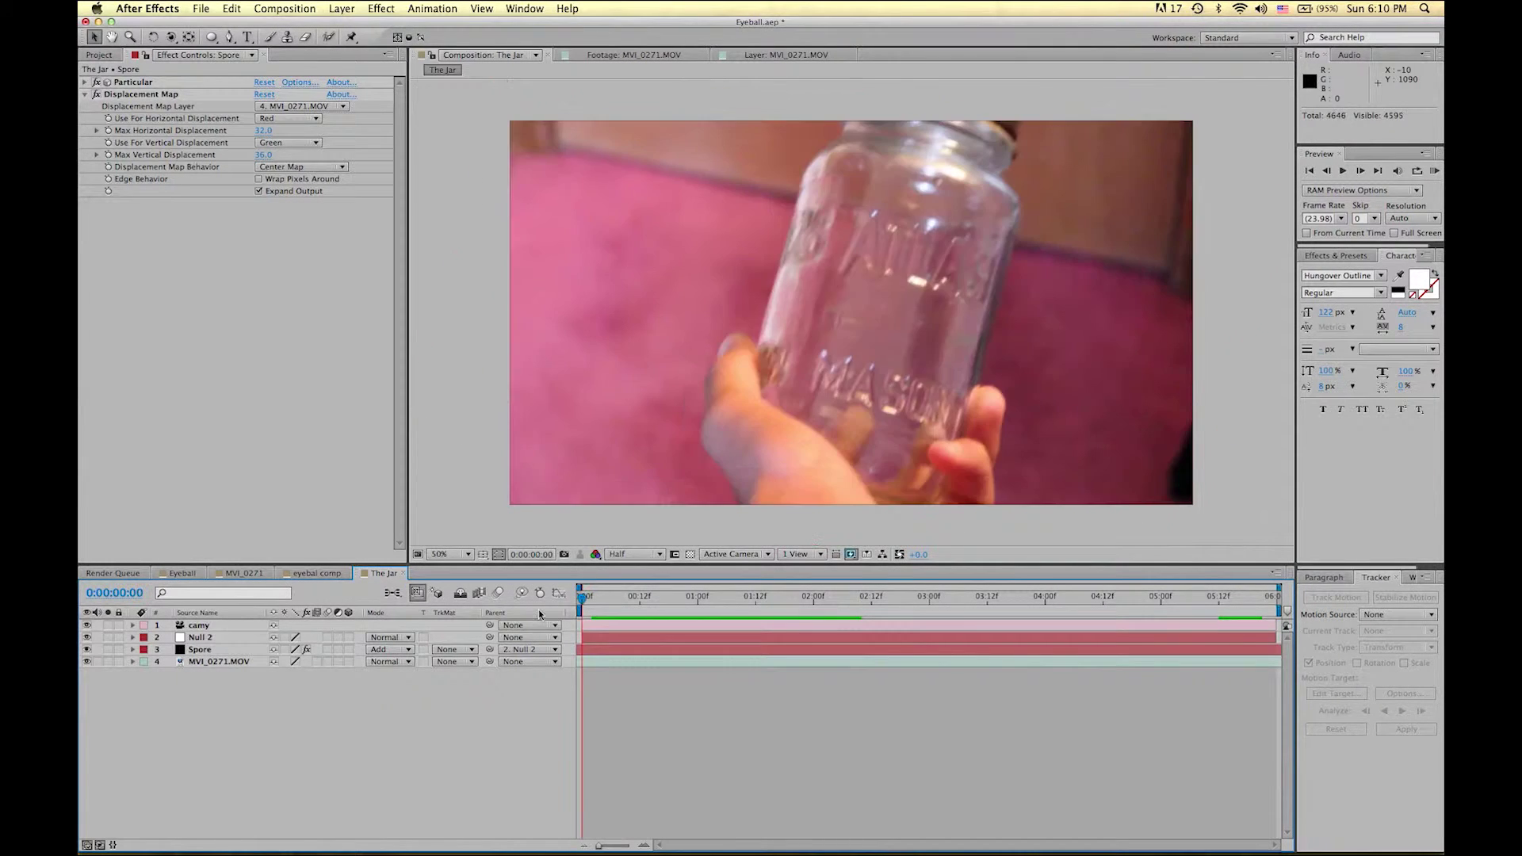
key(space)
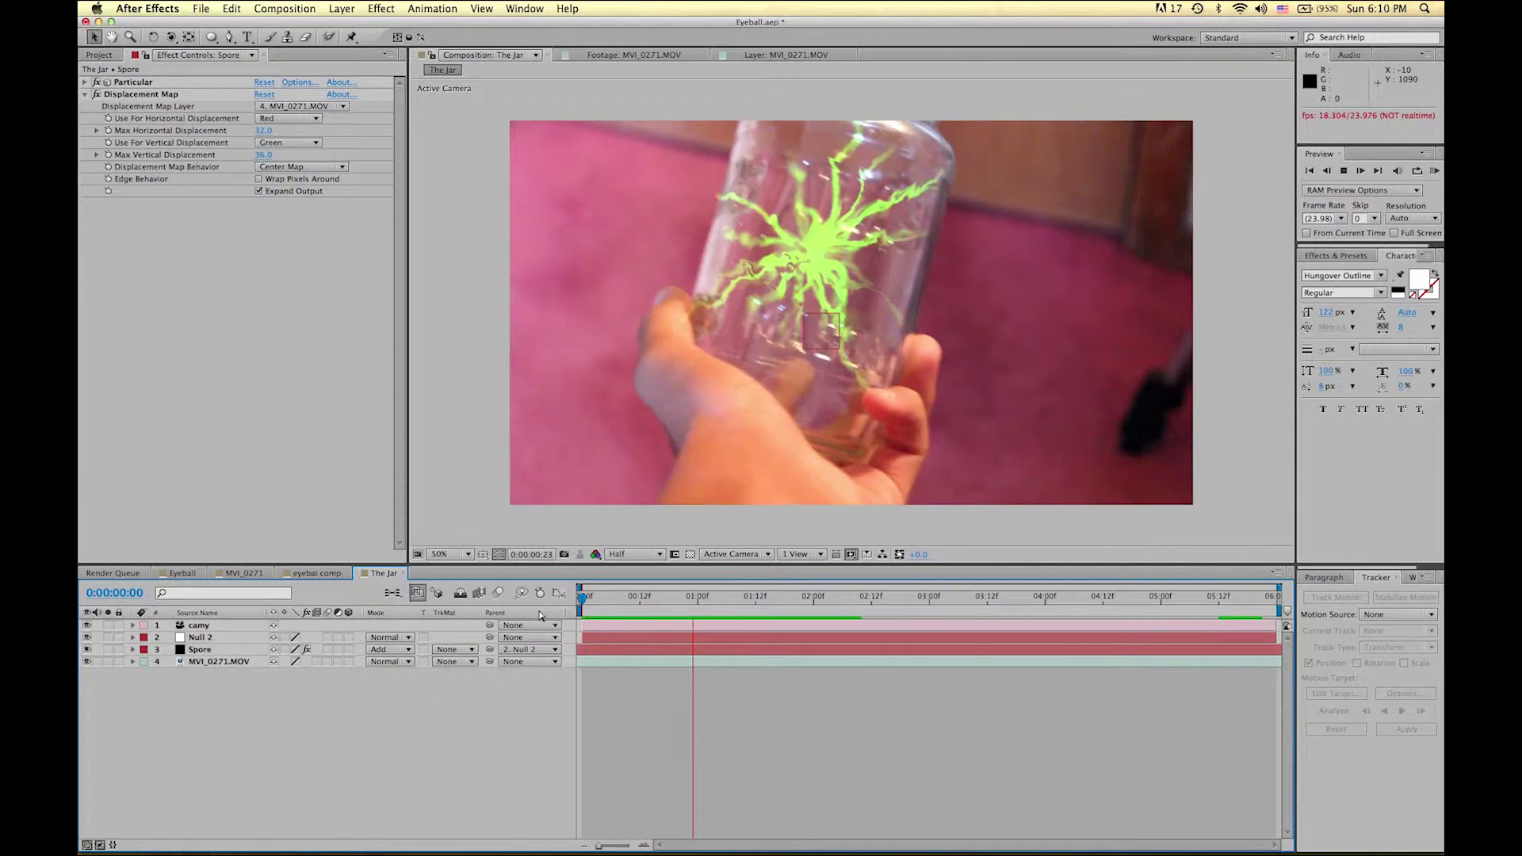
click(309, 329)
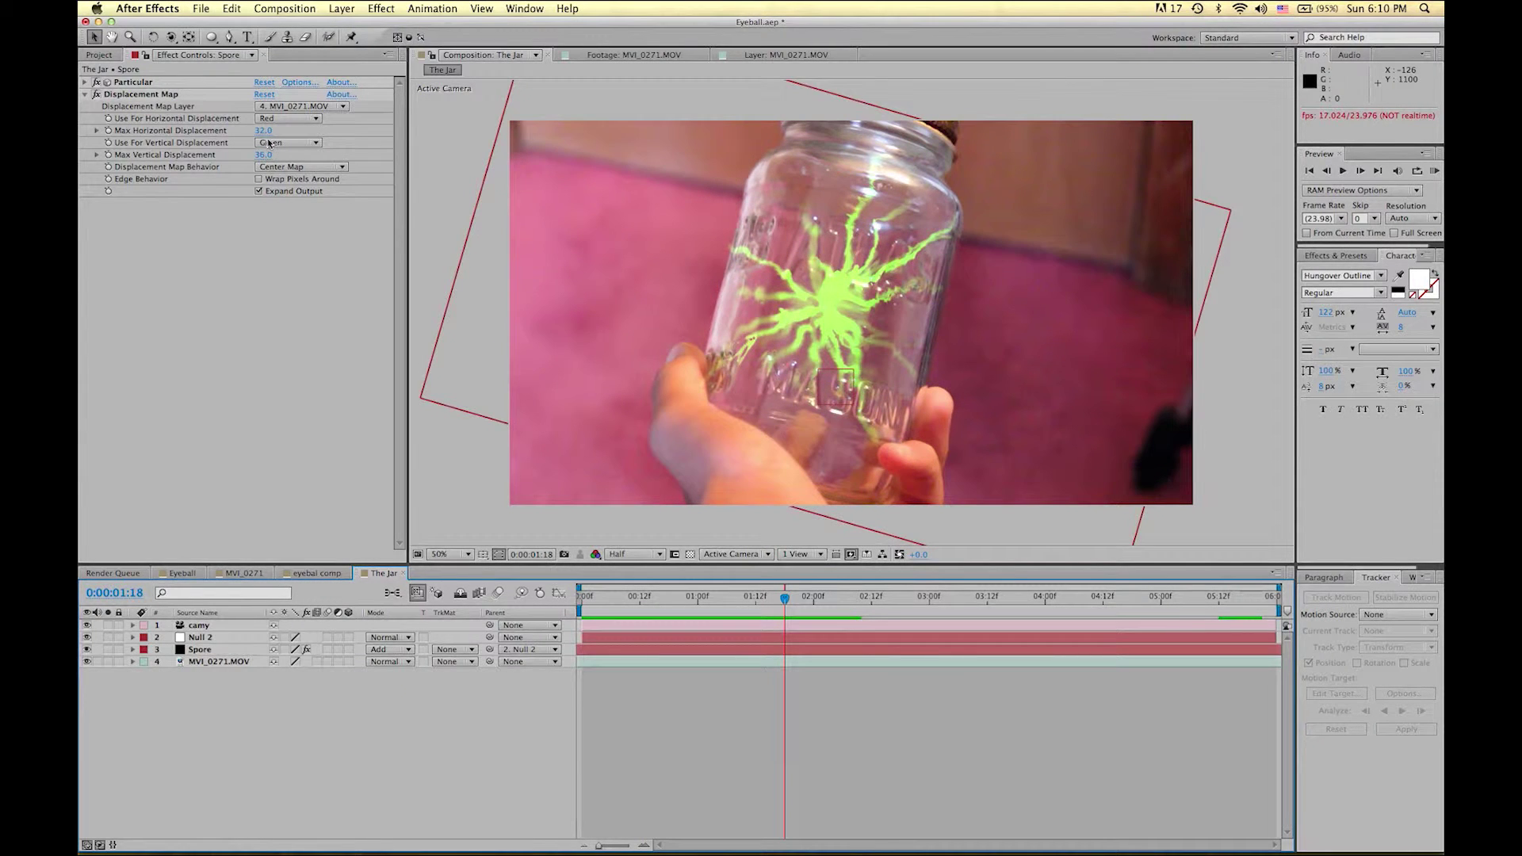
Set Max Vertical Displacement to 9.0 and Max Horizontal to 15.0, then preview from frame 0.
mouse_move(263, 155)
mouse_down()
mouse_move(232, 161)
mouse_move(248, 162)
mouse_up()
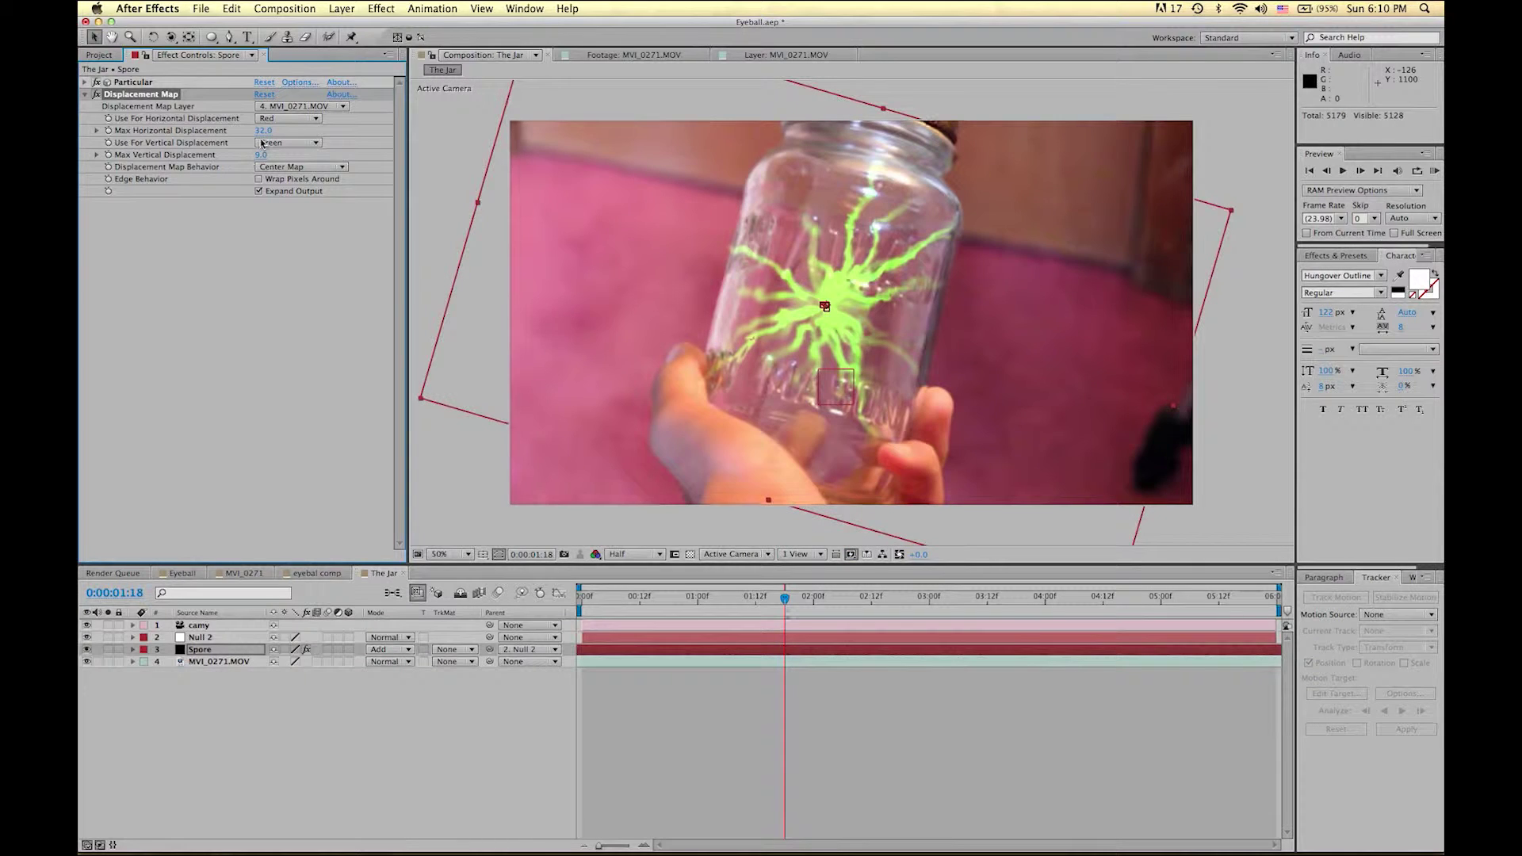
drag(248, 132, 251, 137)
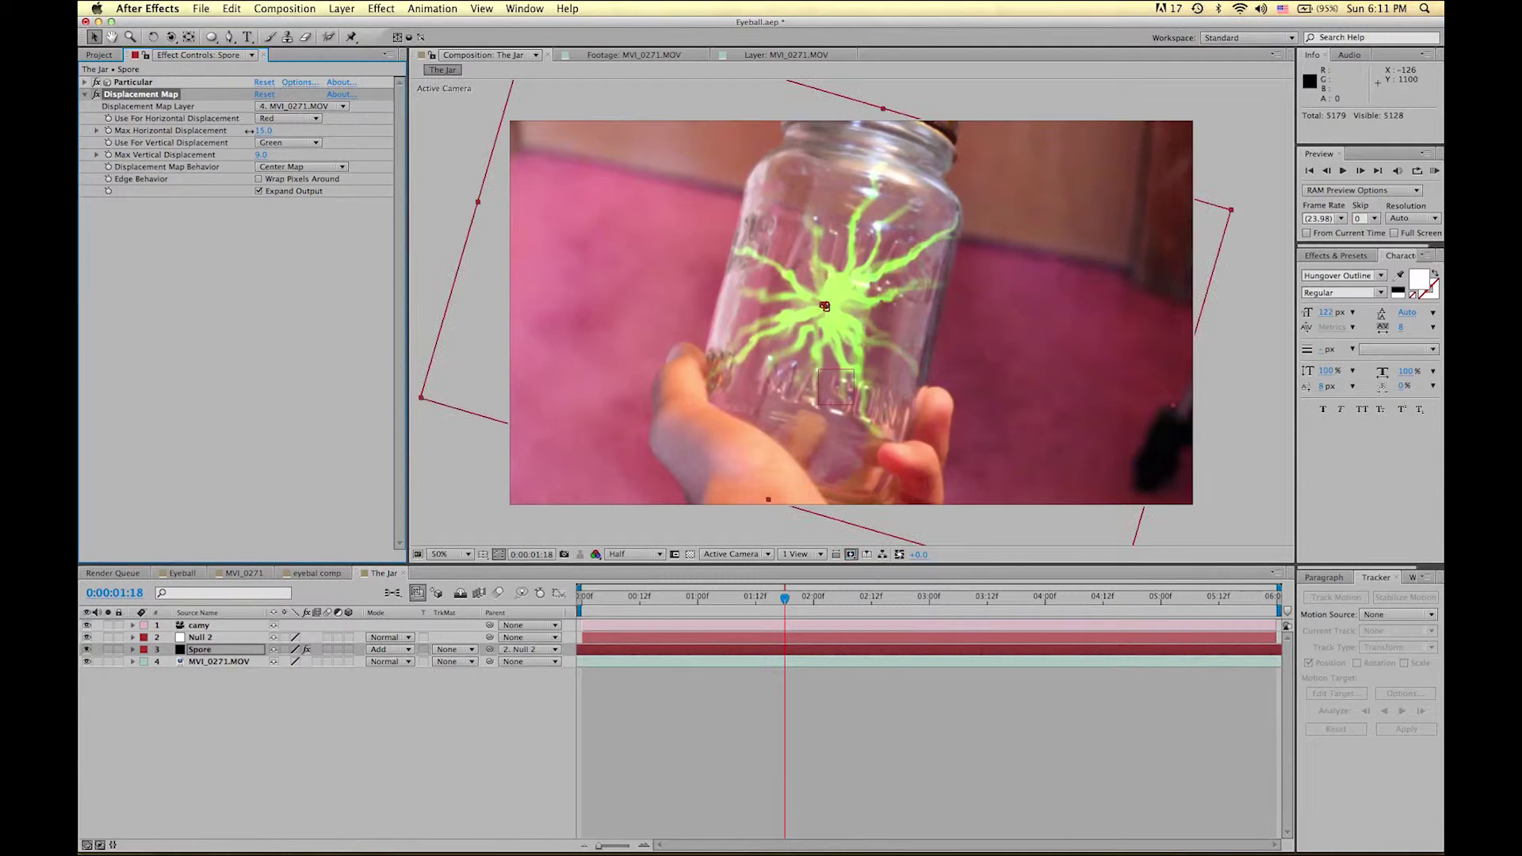
key(space)
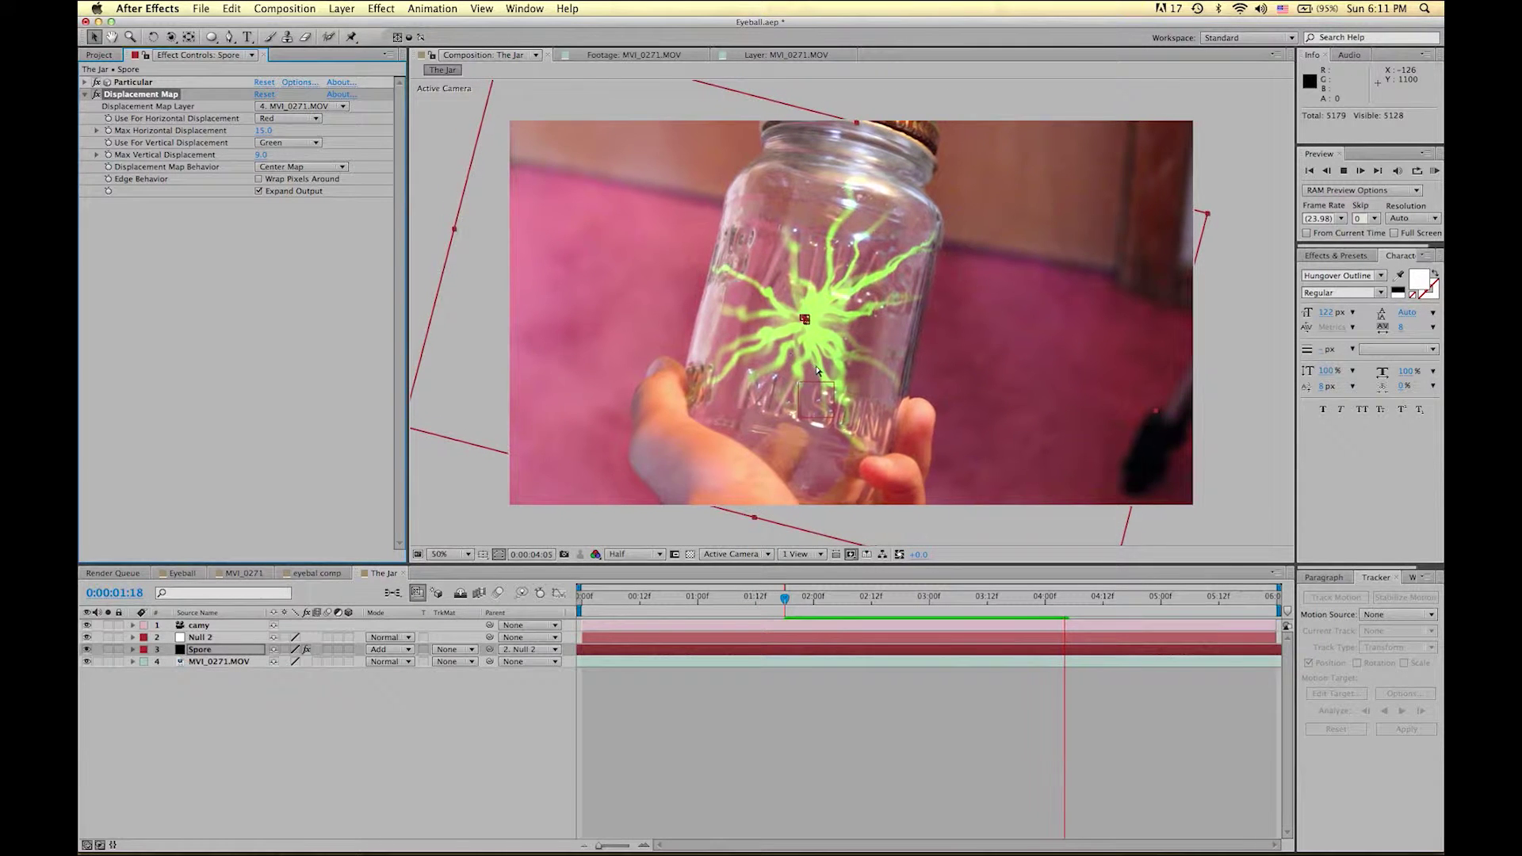
click(625, 598)
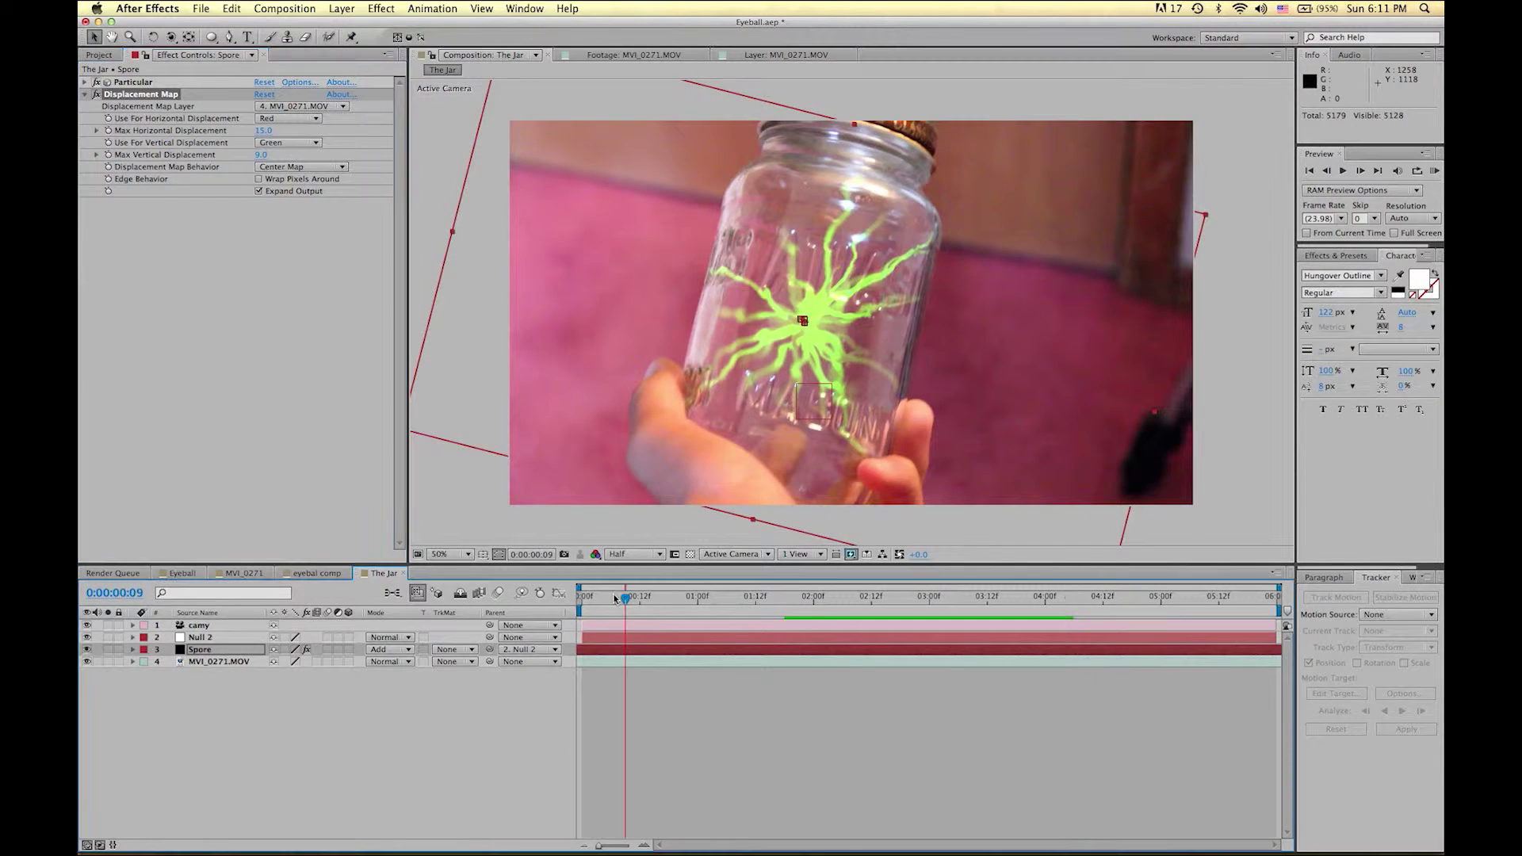
drag(615, 599, 547, 601)
key(KP_0)
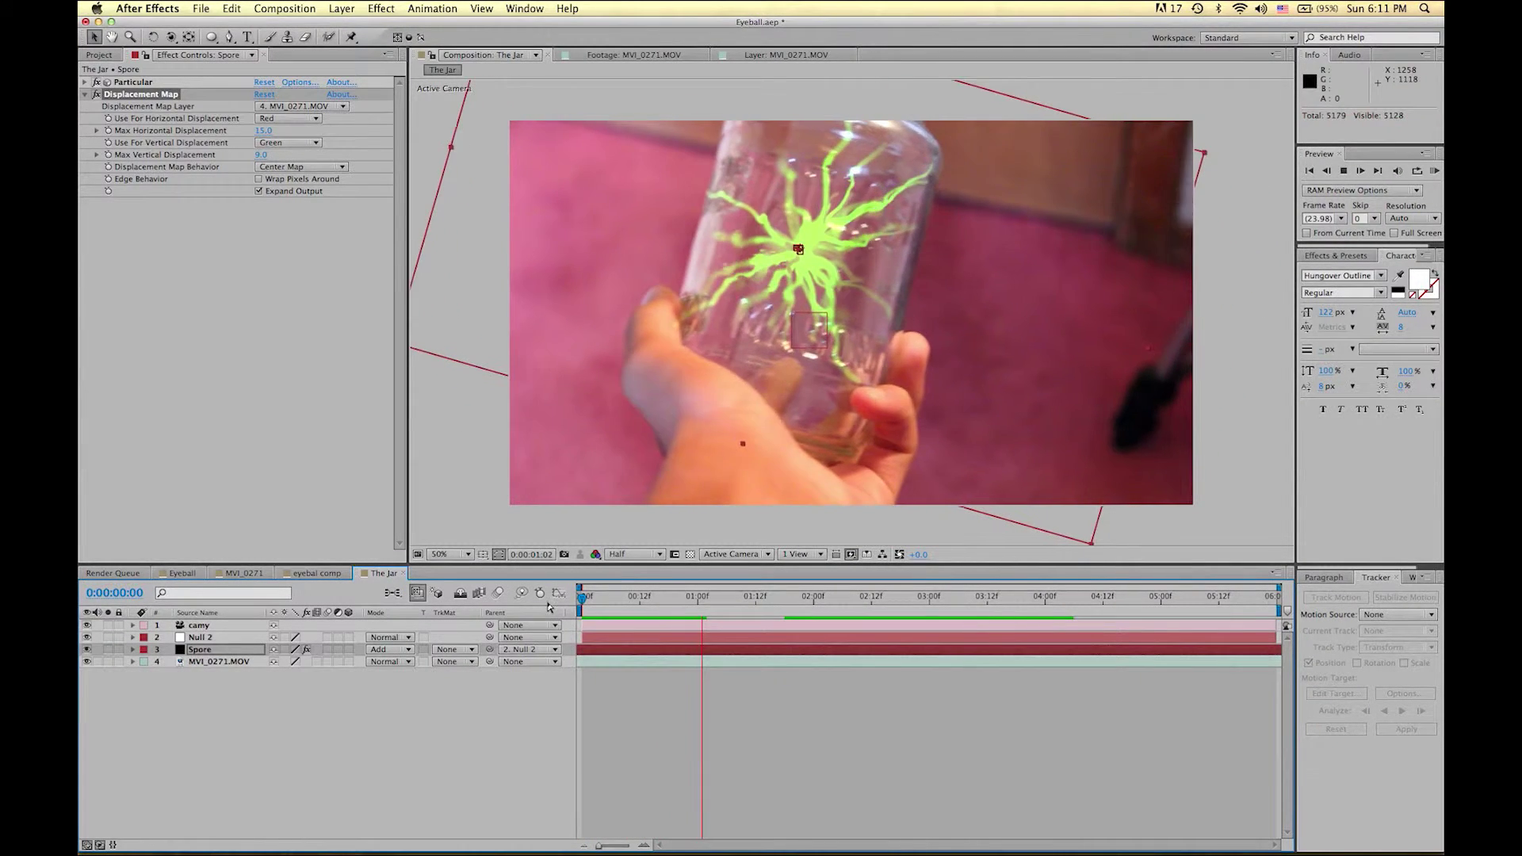
key(space)
Open Particles_01.mp4 from the Project panel and play through the clip.
click(99, 55)
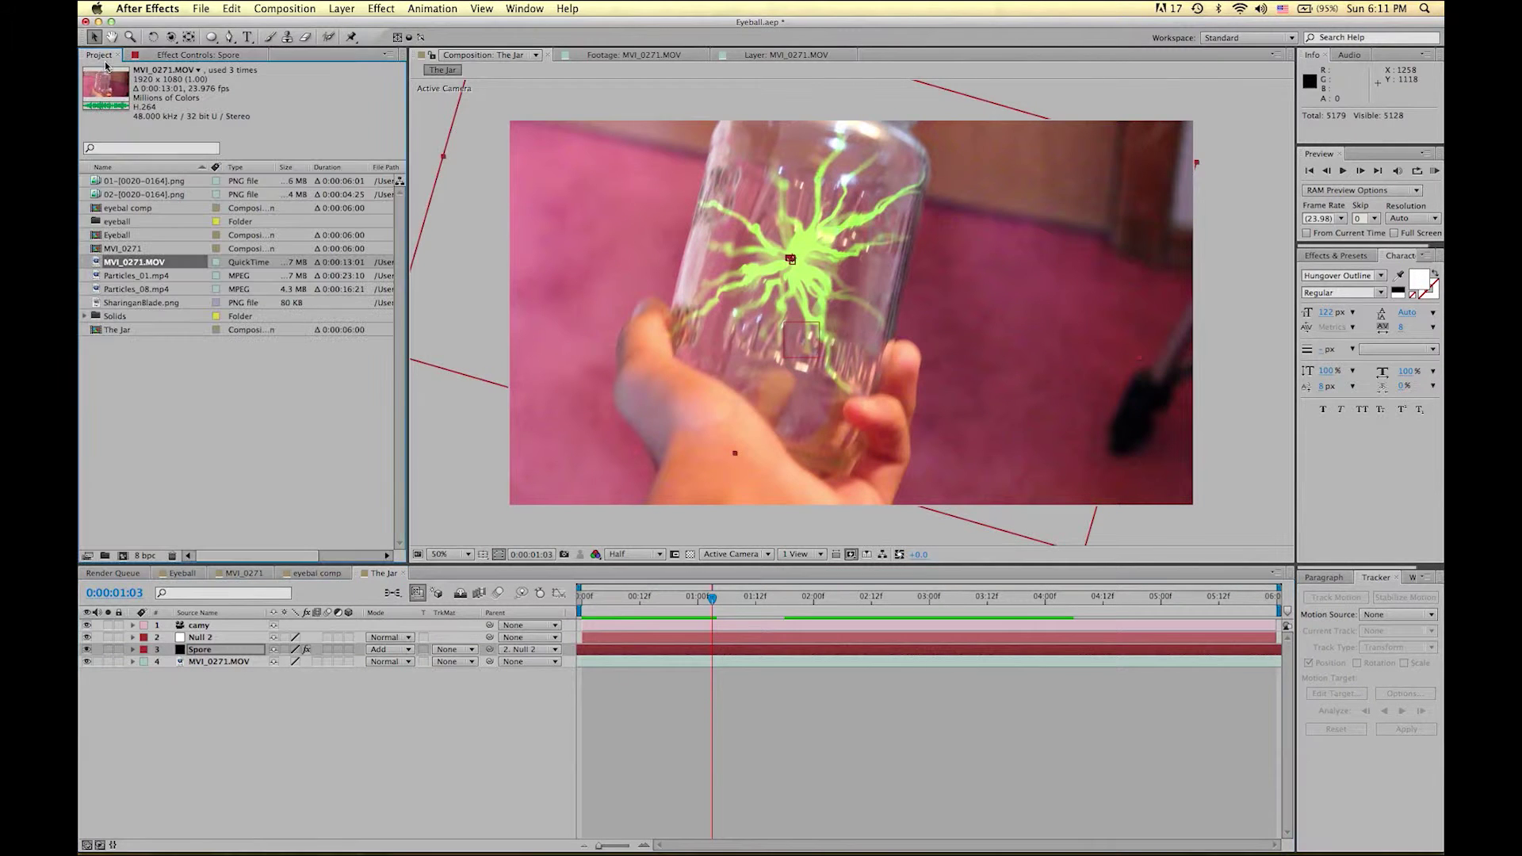
double_click(126, 279)
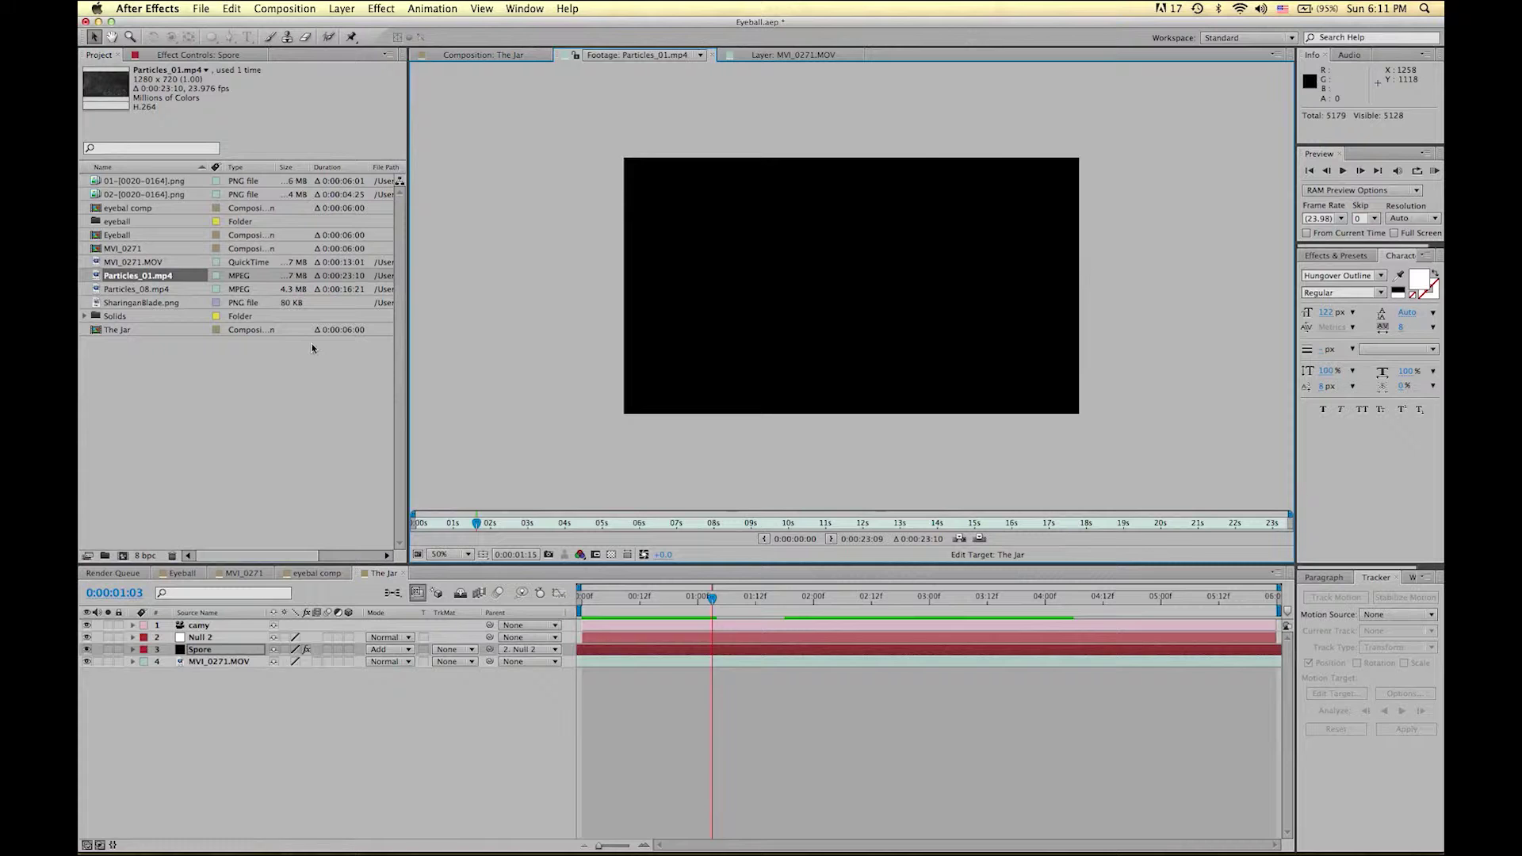
key(space)
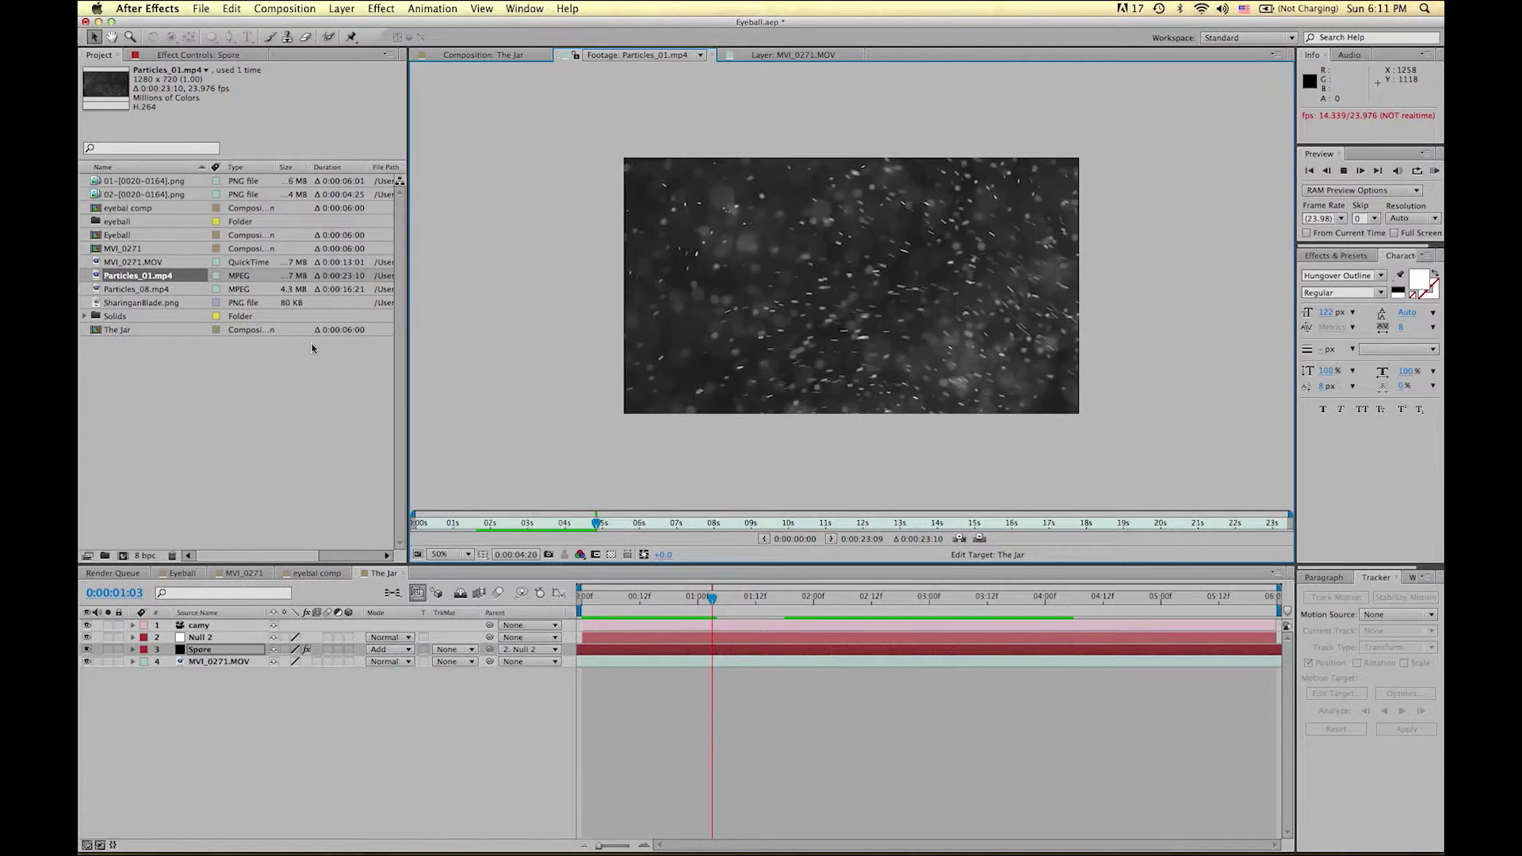
key(space)
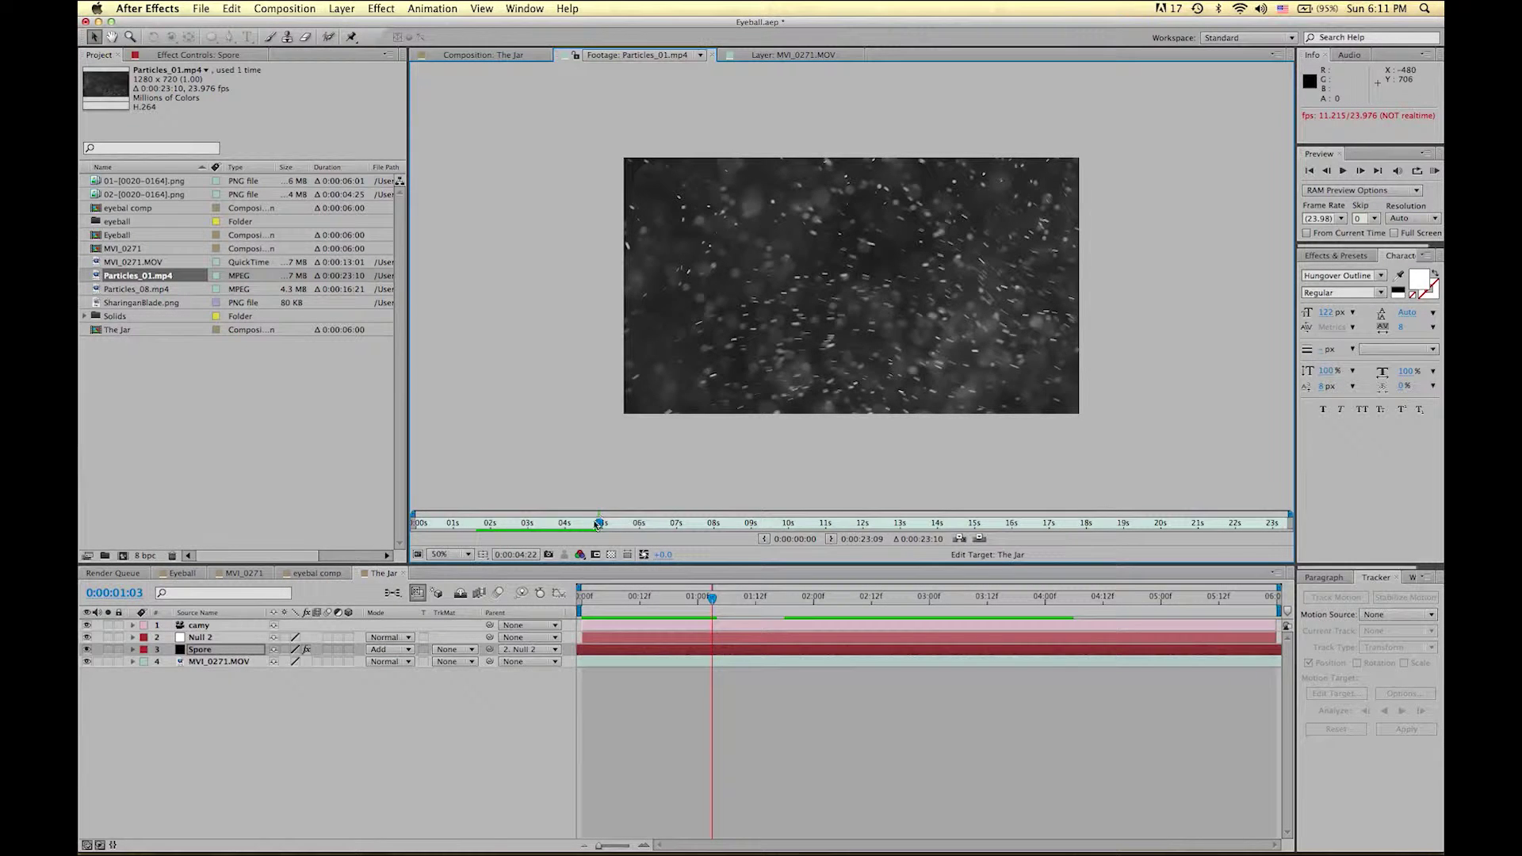
drag(601, 525, 551, 524)
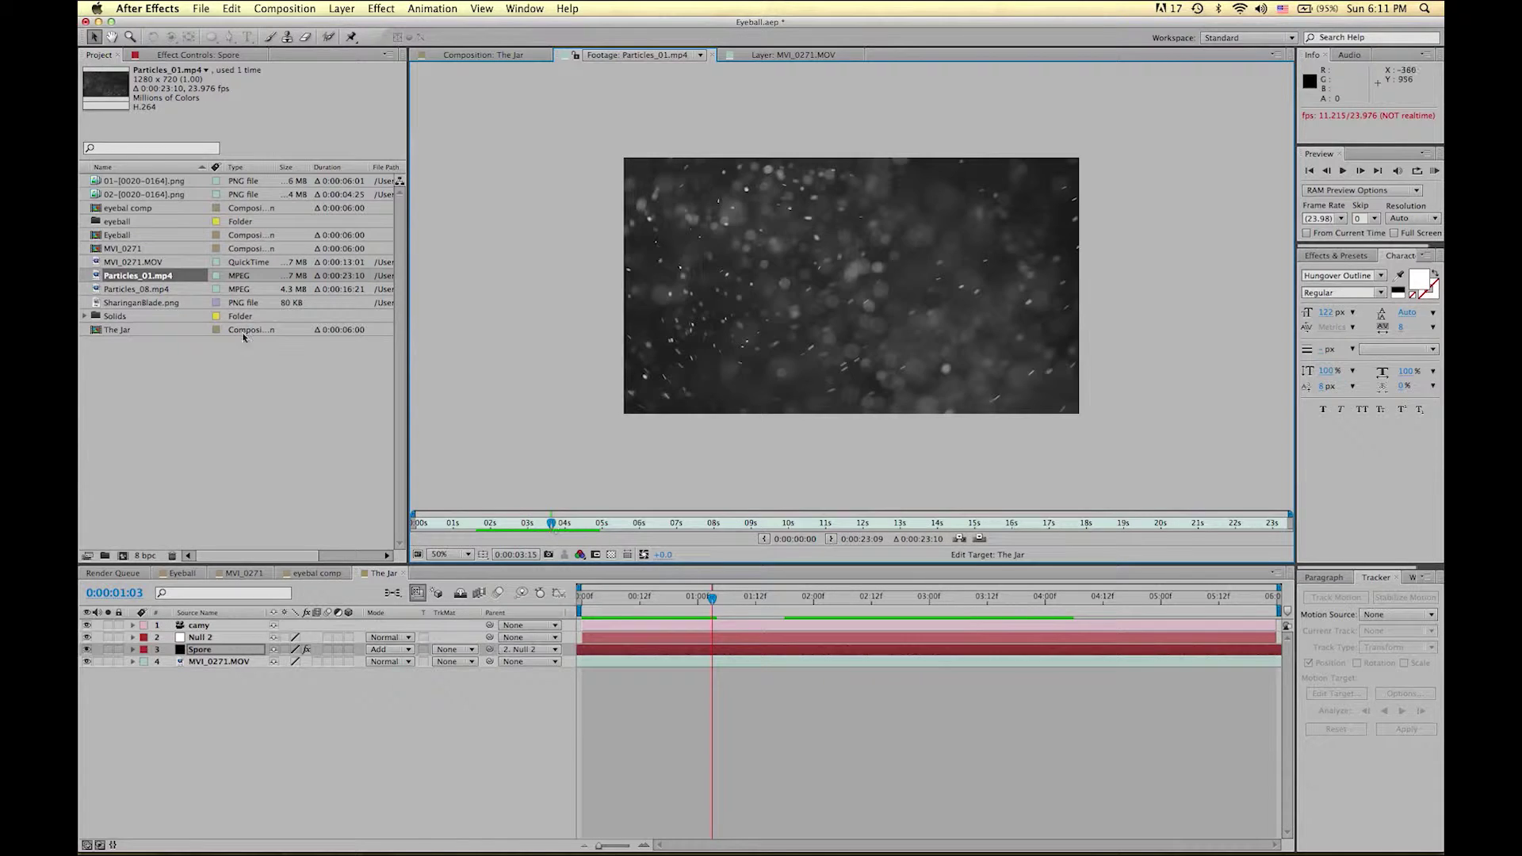
Scrub through Particles_08.mp4 and add it to The Jar composition as a layer.
double_click(156, 290)
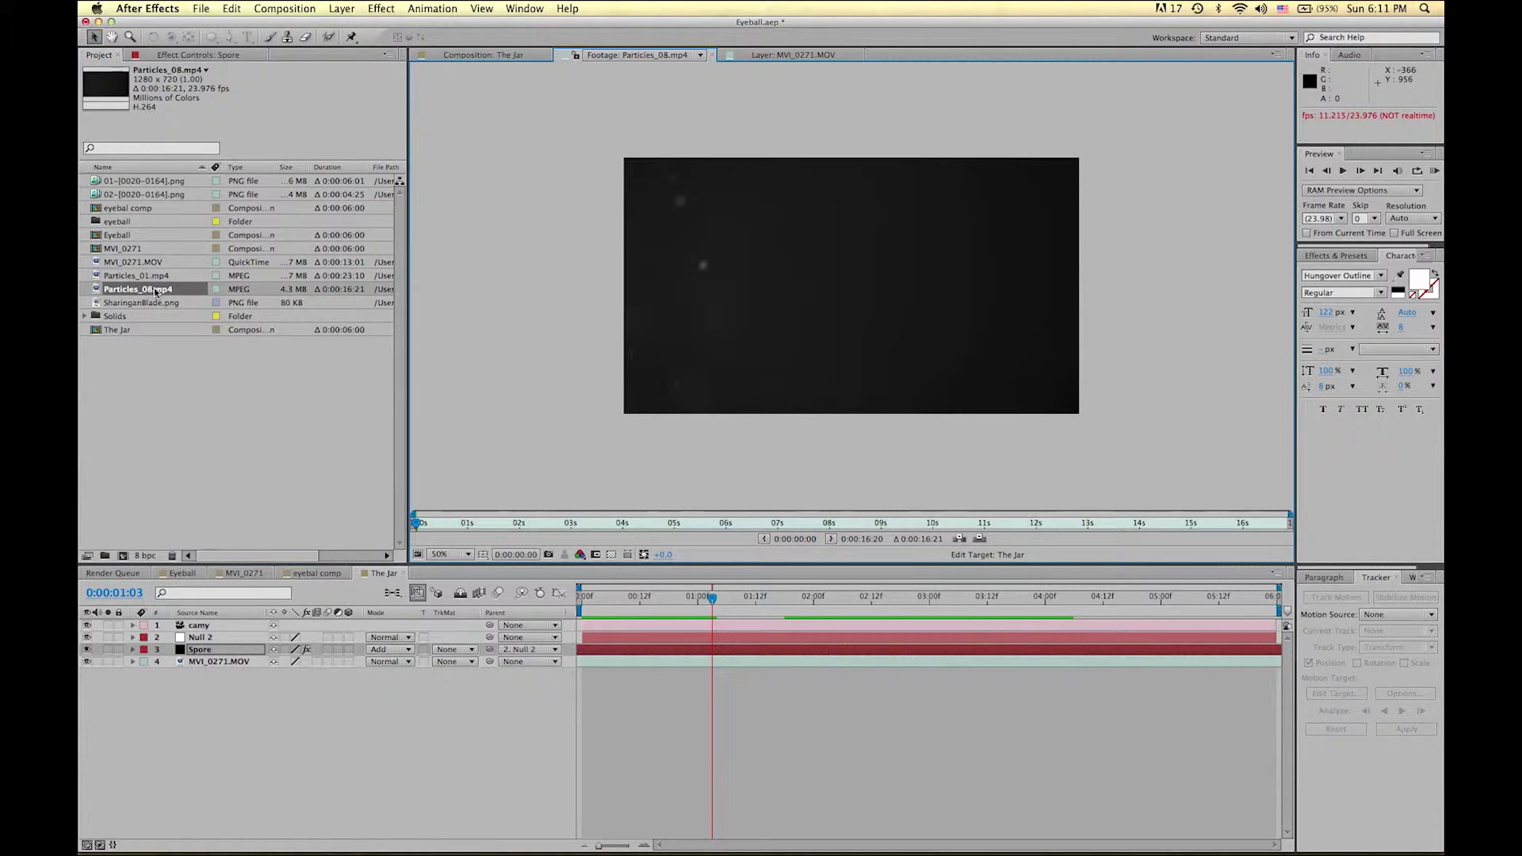
drag(551, 523, 912, 526)
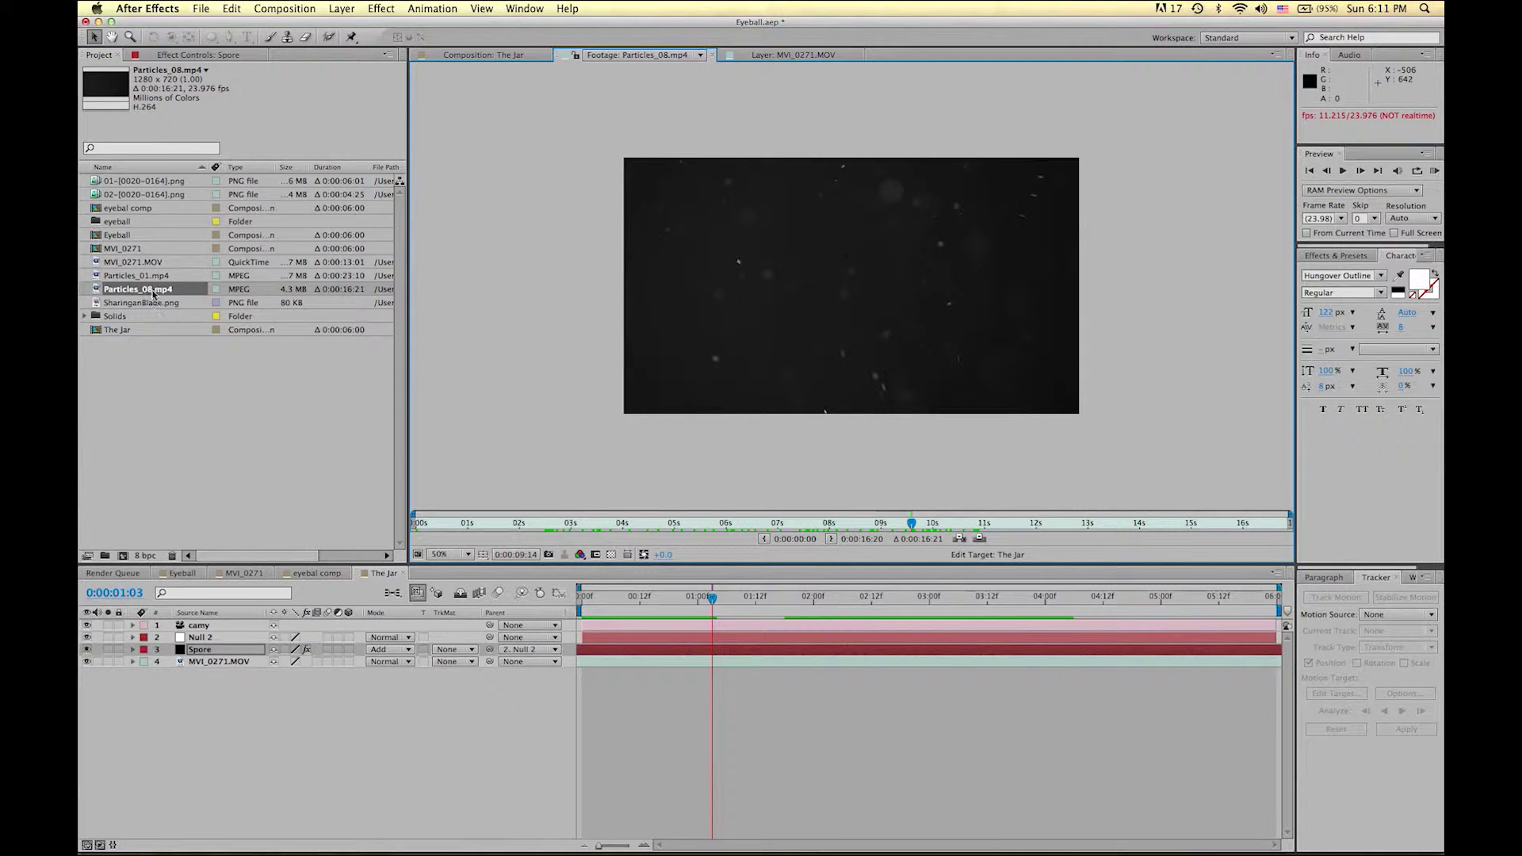
drag(216, 646, 177, 625)
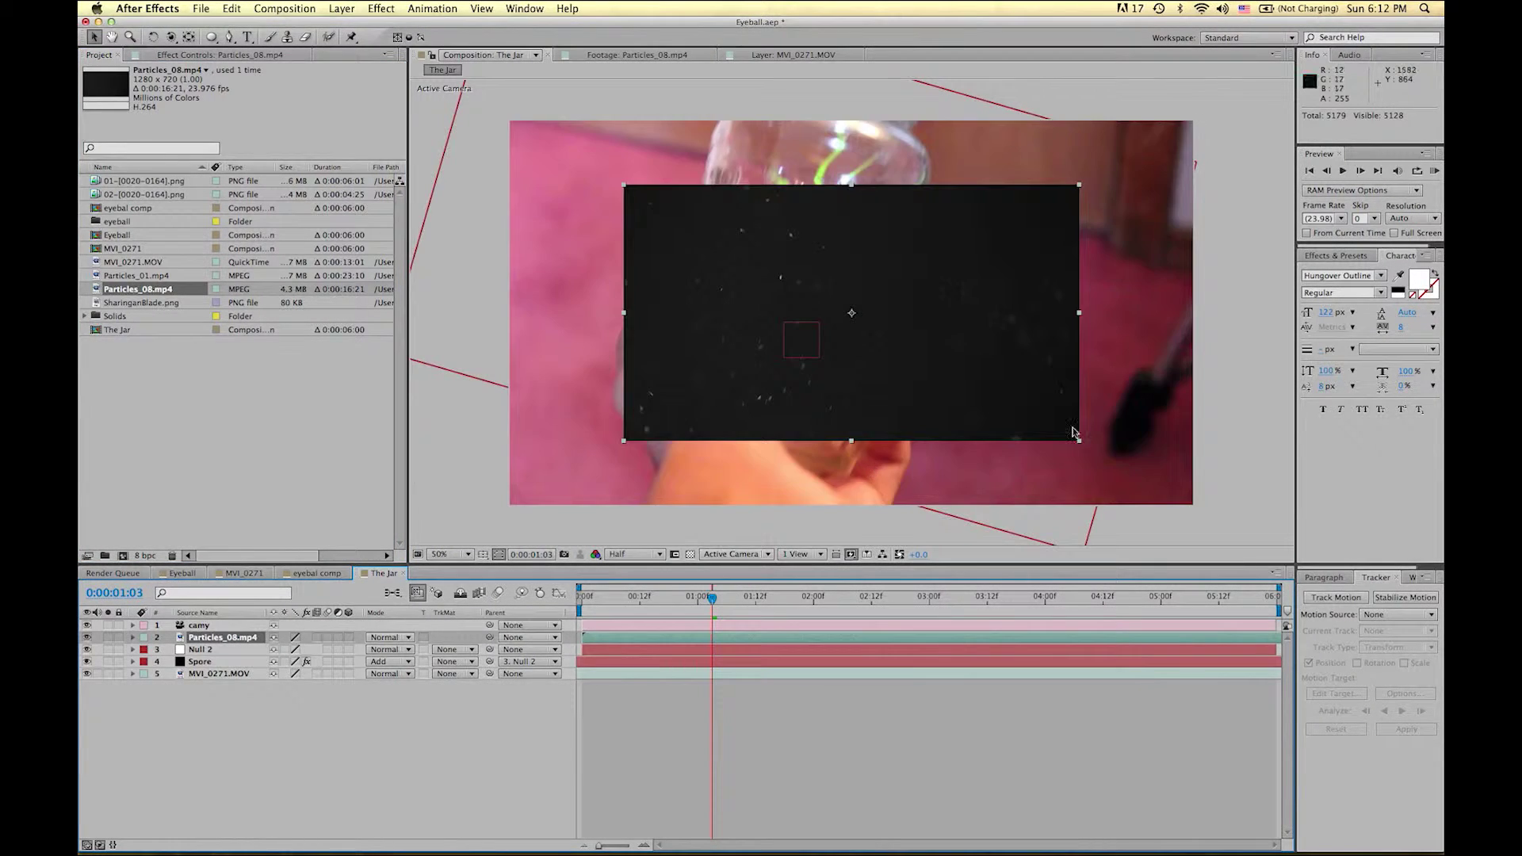
Rotate the Particles_08.mp4 layer to match the jar's tilt and move it up-left over the jar.
click(156, 39)
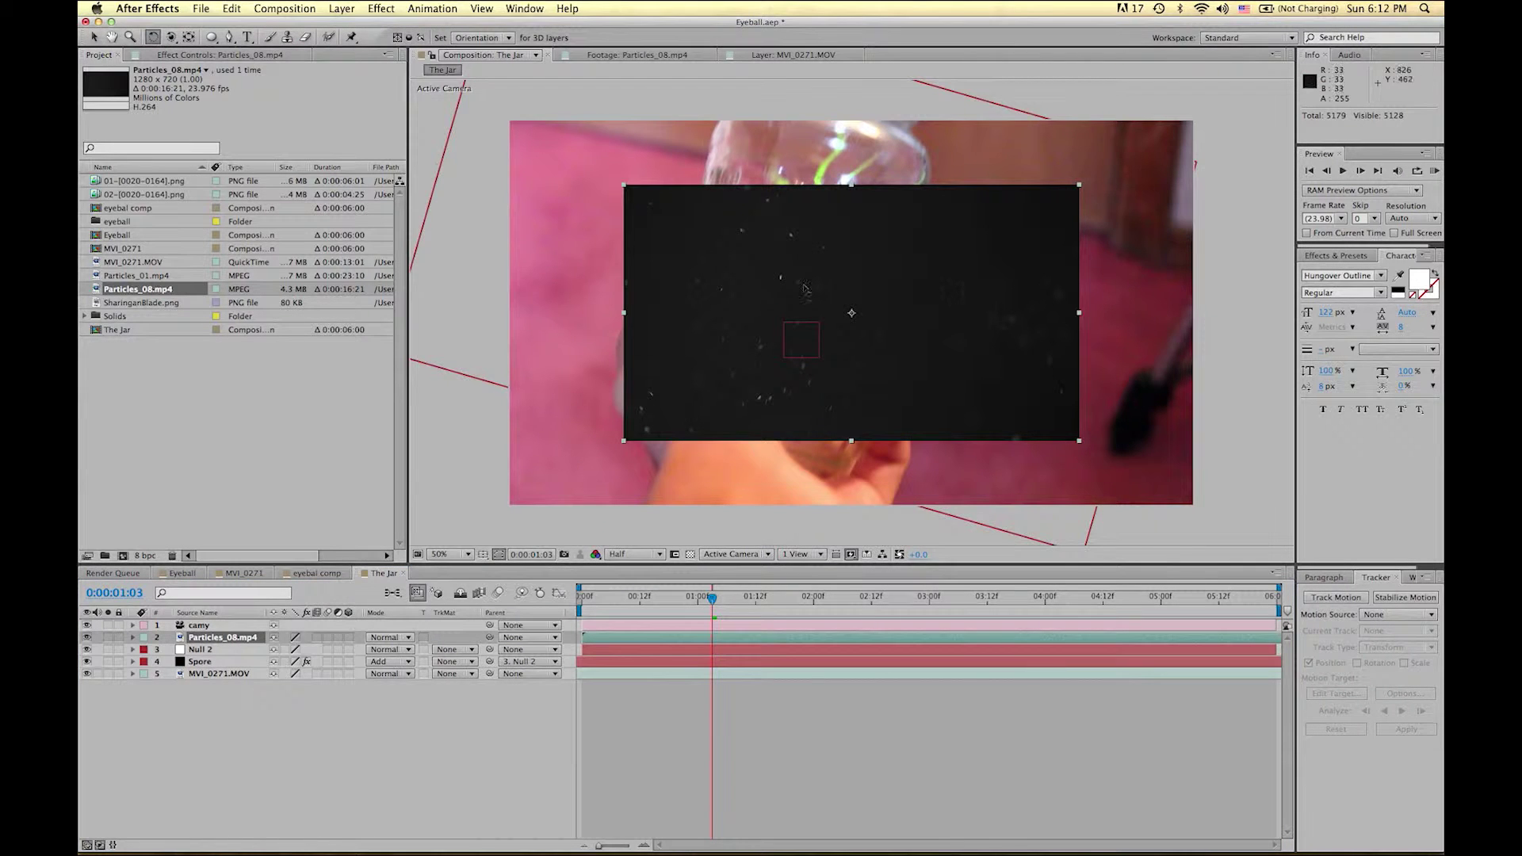
drag(1011, 349, 985, 226)
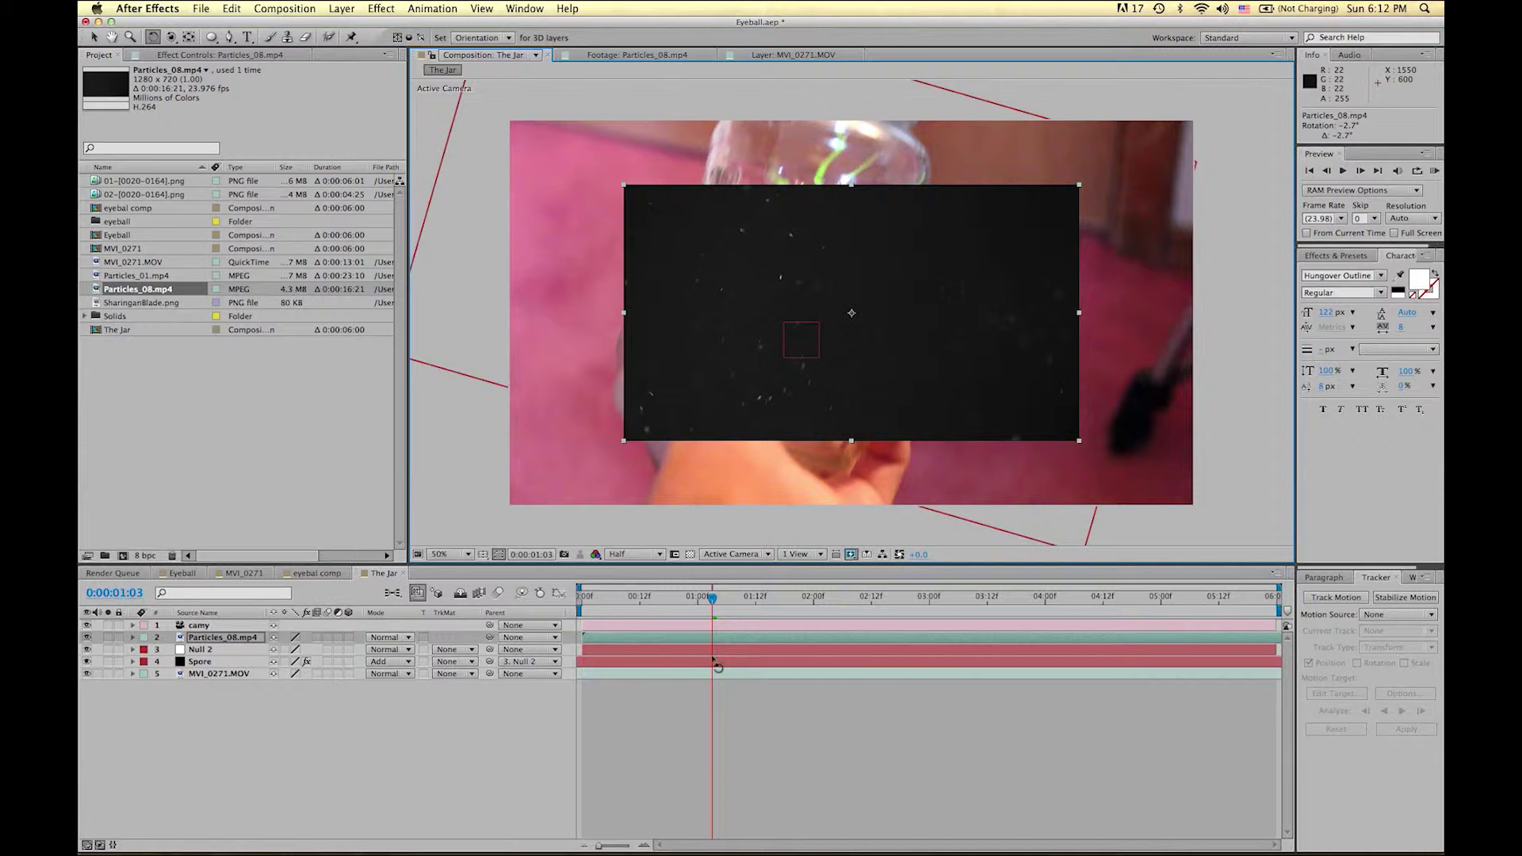
drag(928, 325, 991, 353)
drag(989, 287, 933, 199)
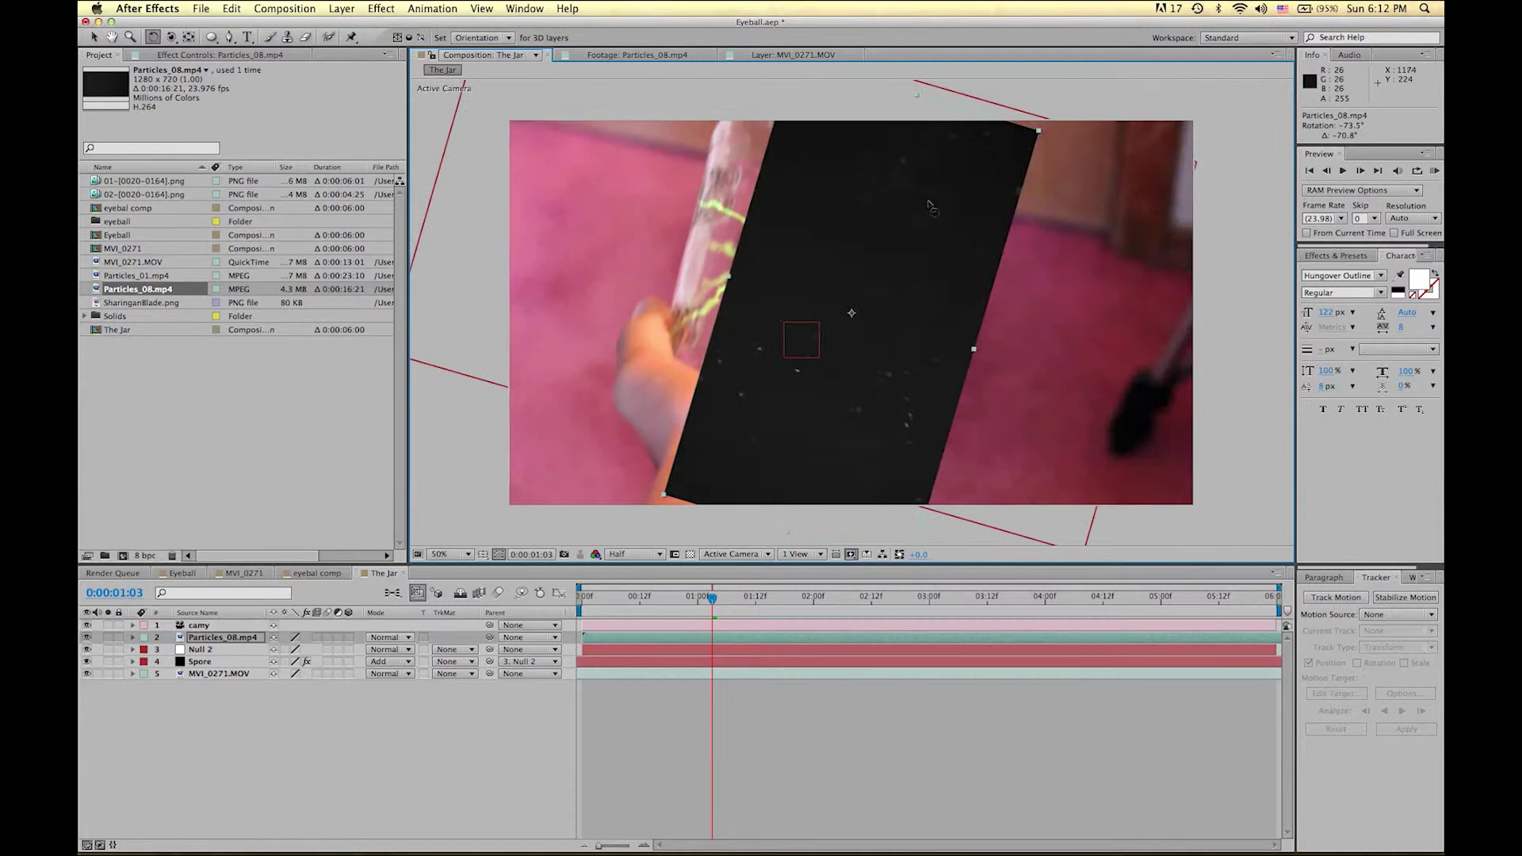
key(v)
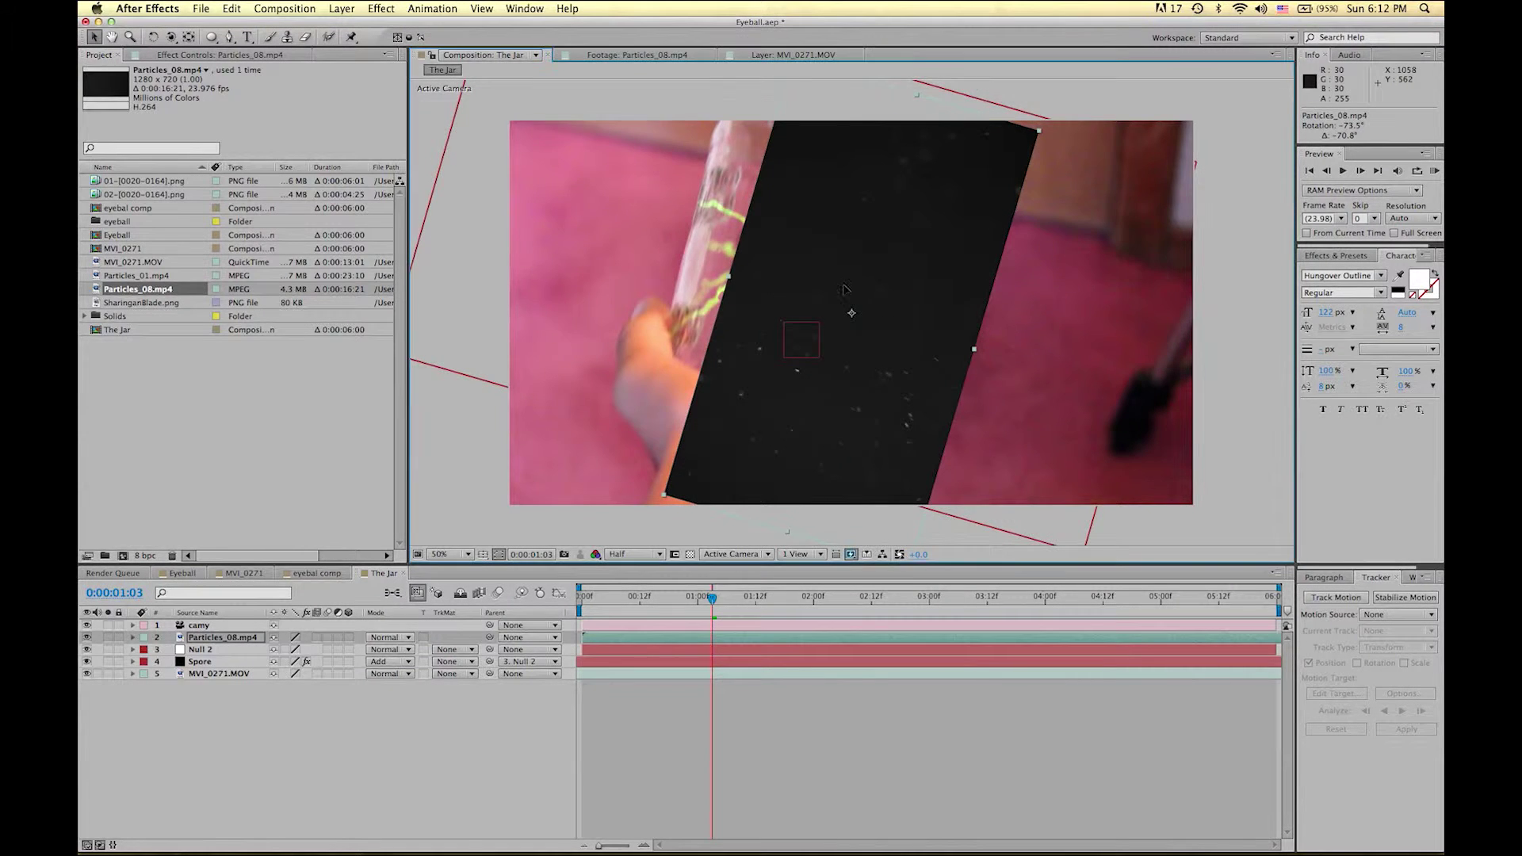
drag(774, 283, 710, 236)
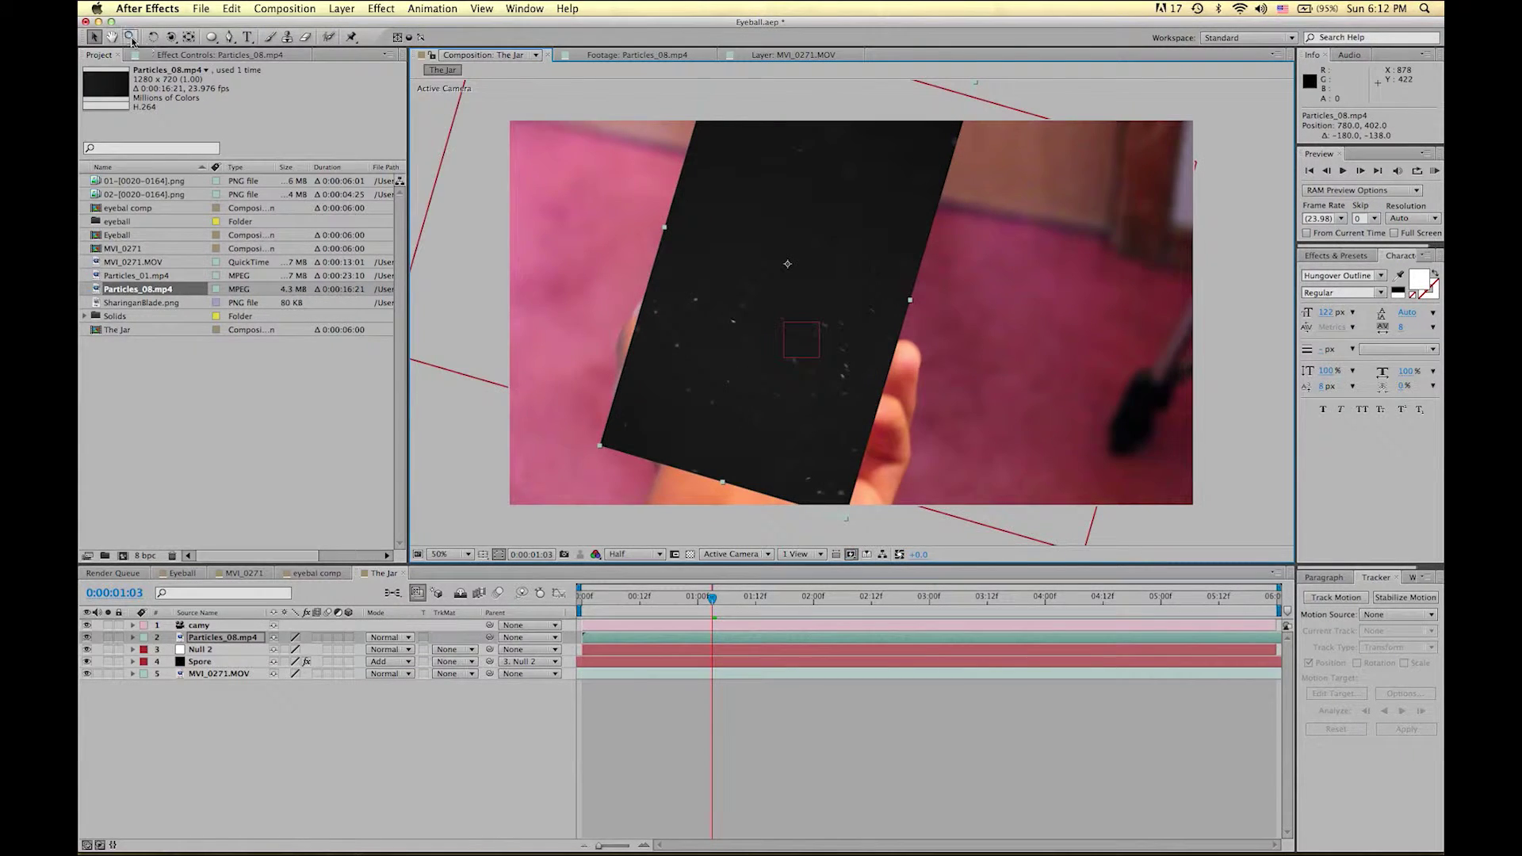
Rotate the particles layer a few more degrees to about -78.9° and show its Opacity.
click(152, 36)
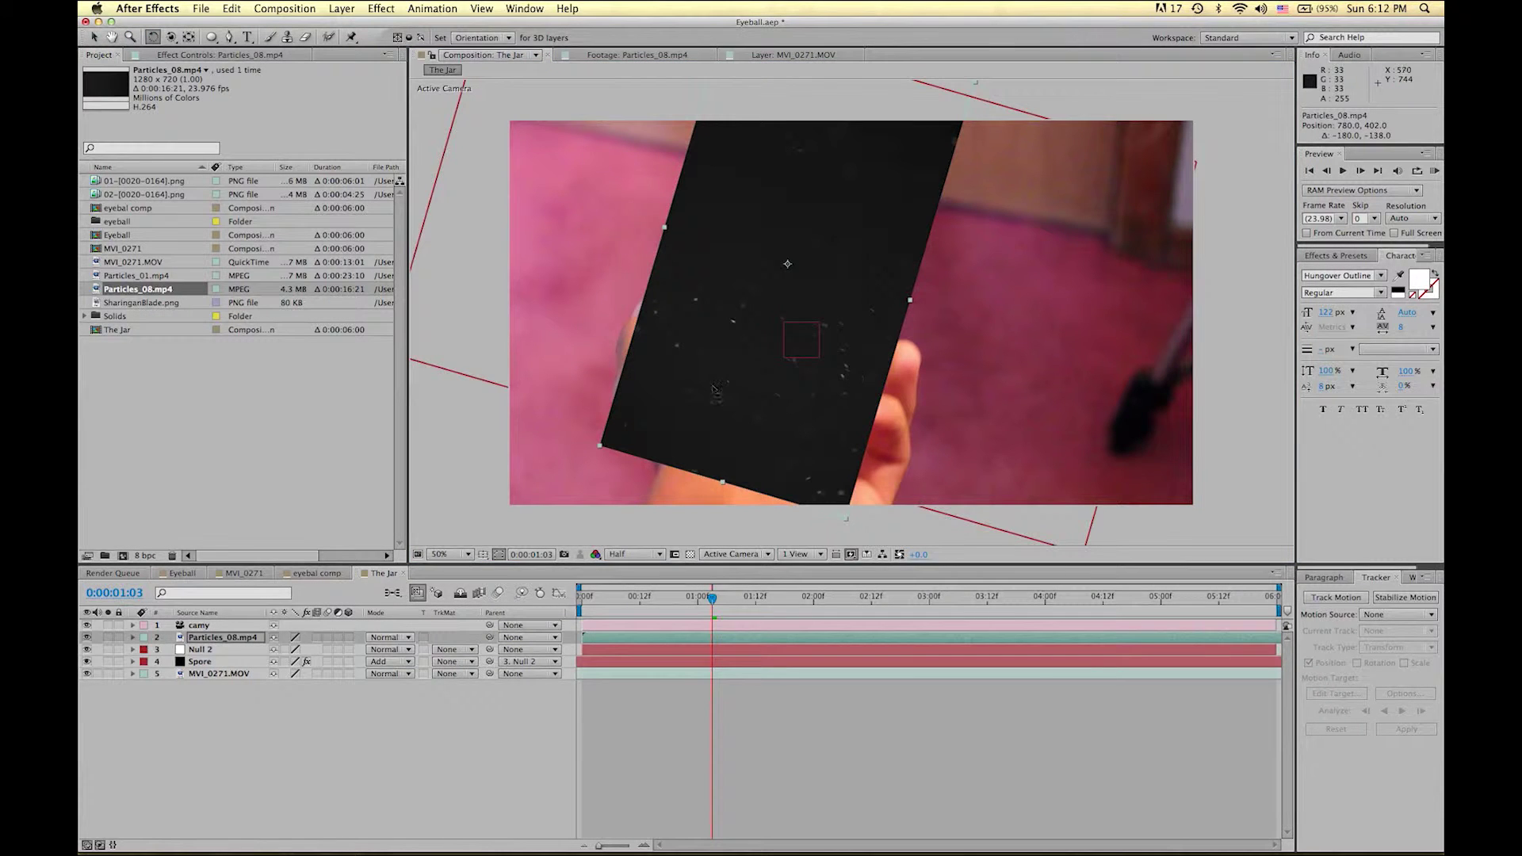
drag(716, 390, 728, 397)
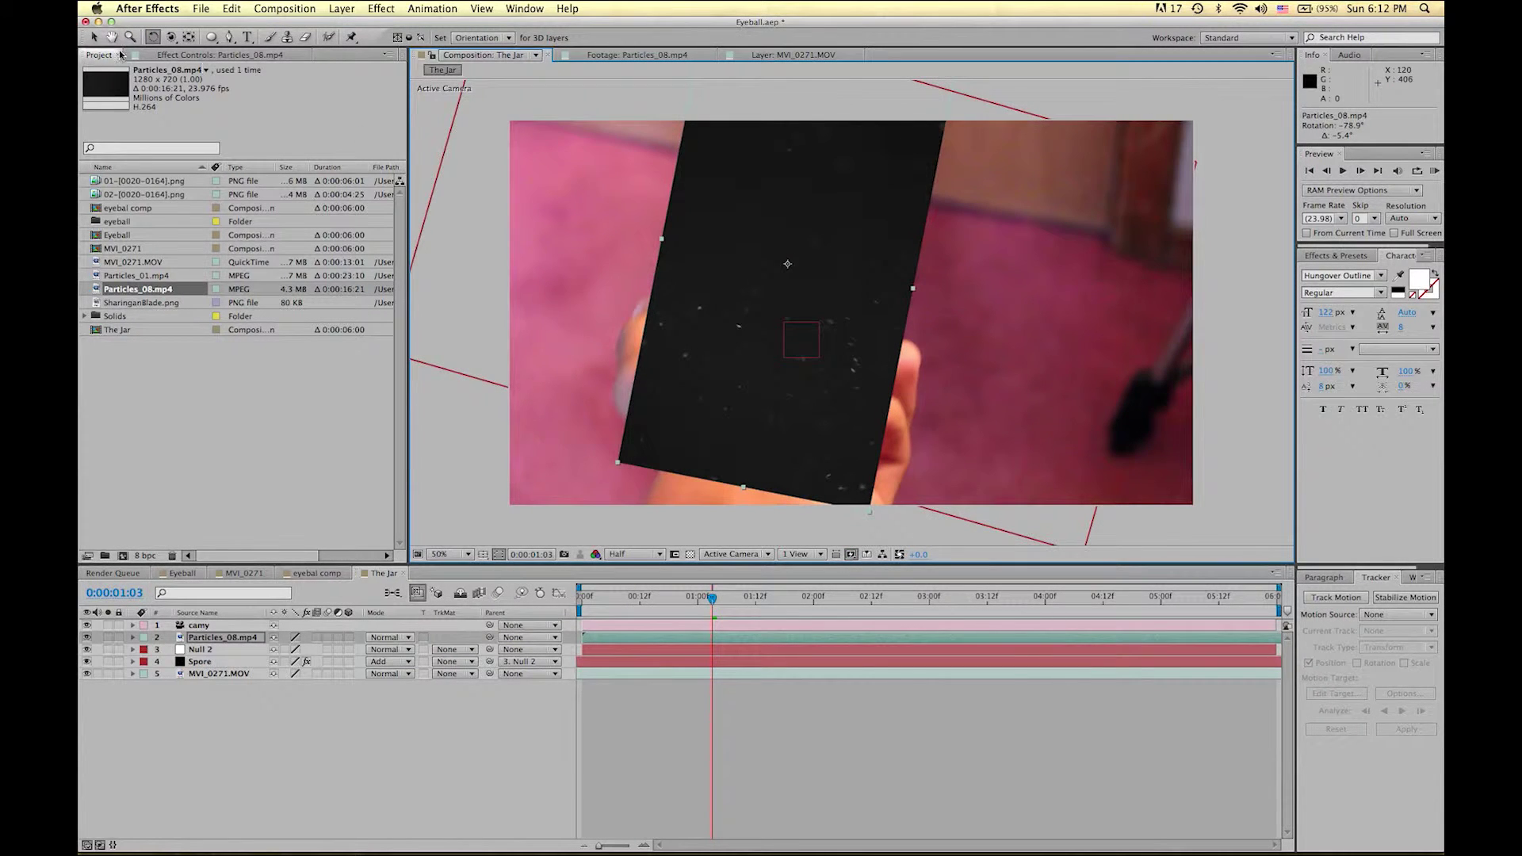
click(202, 642)
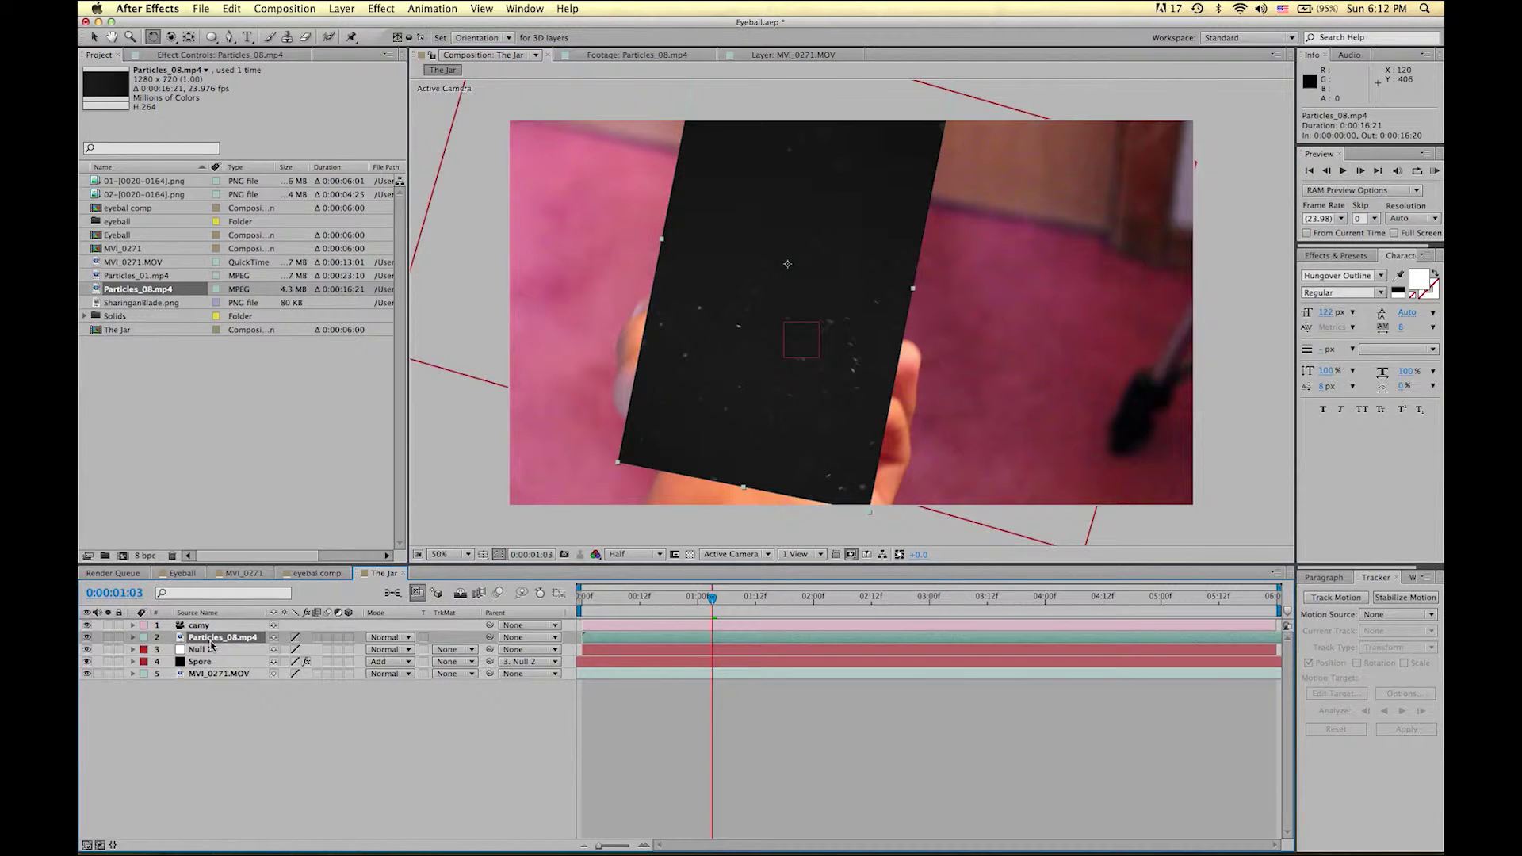
key(t)
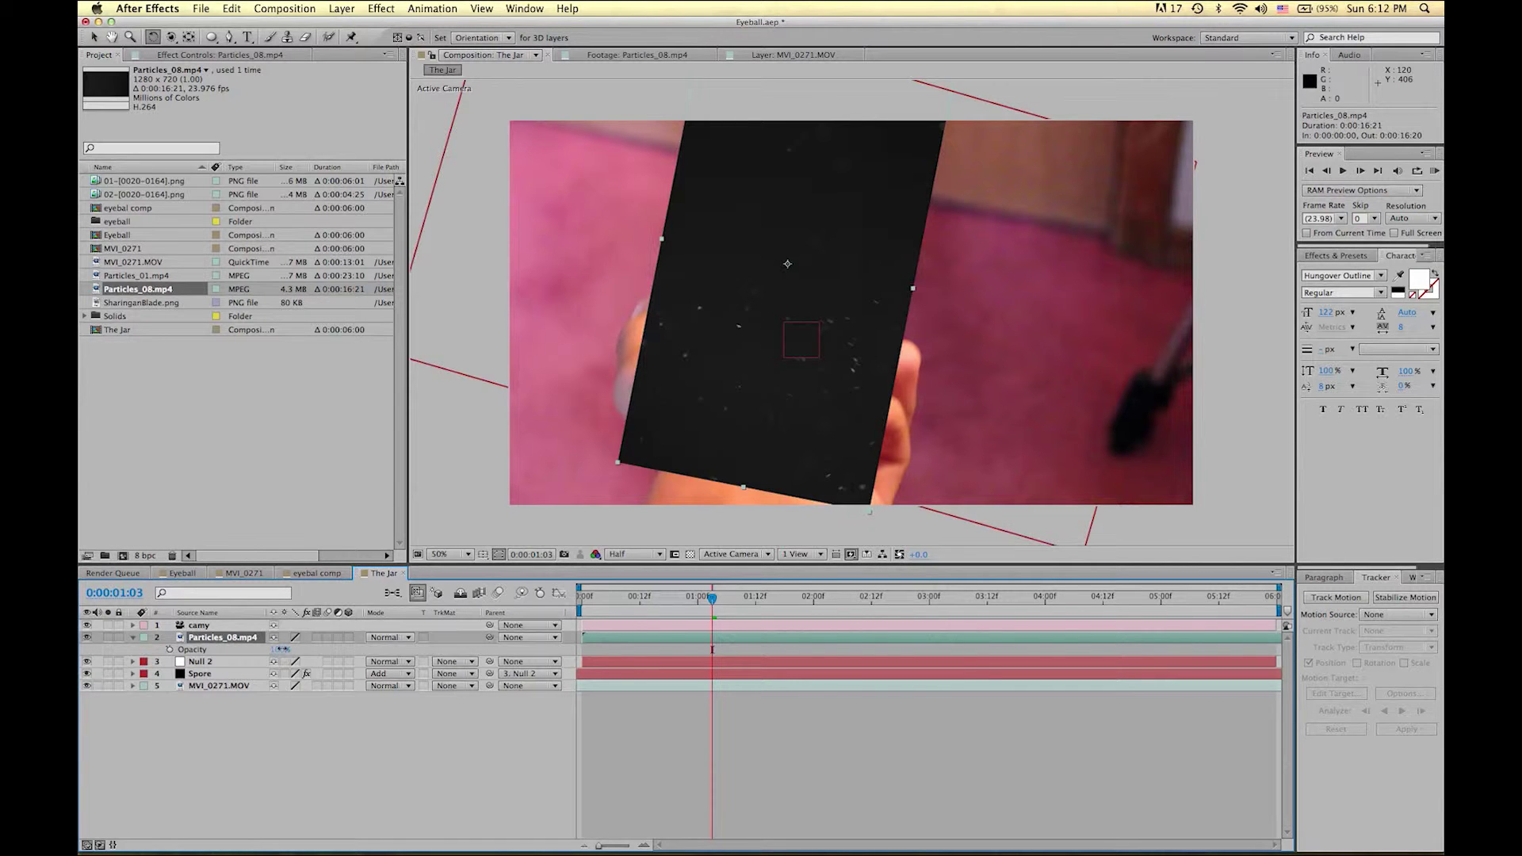
Lower the particles' opacity, rotate and nudge them to fit the jar, then restore 100% opacity.
drag(281, 649, 243, 650)
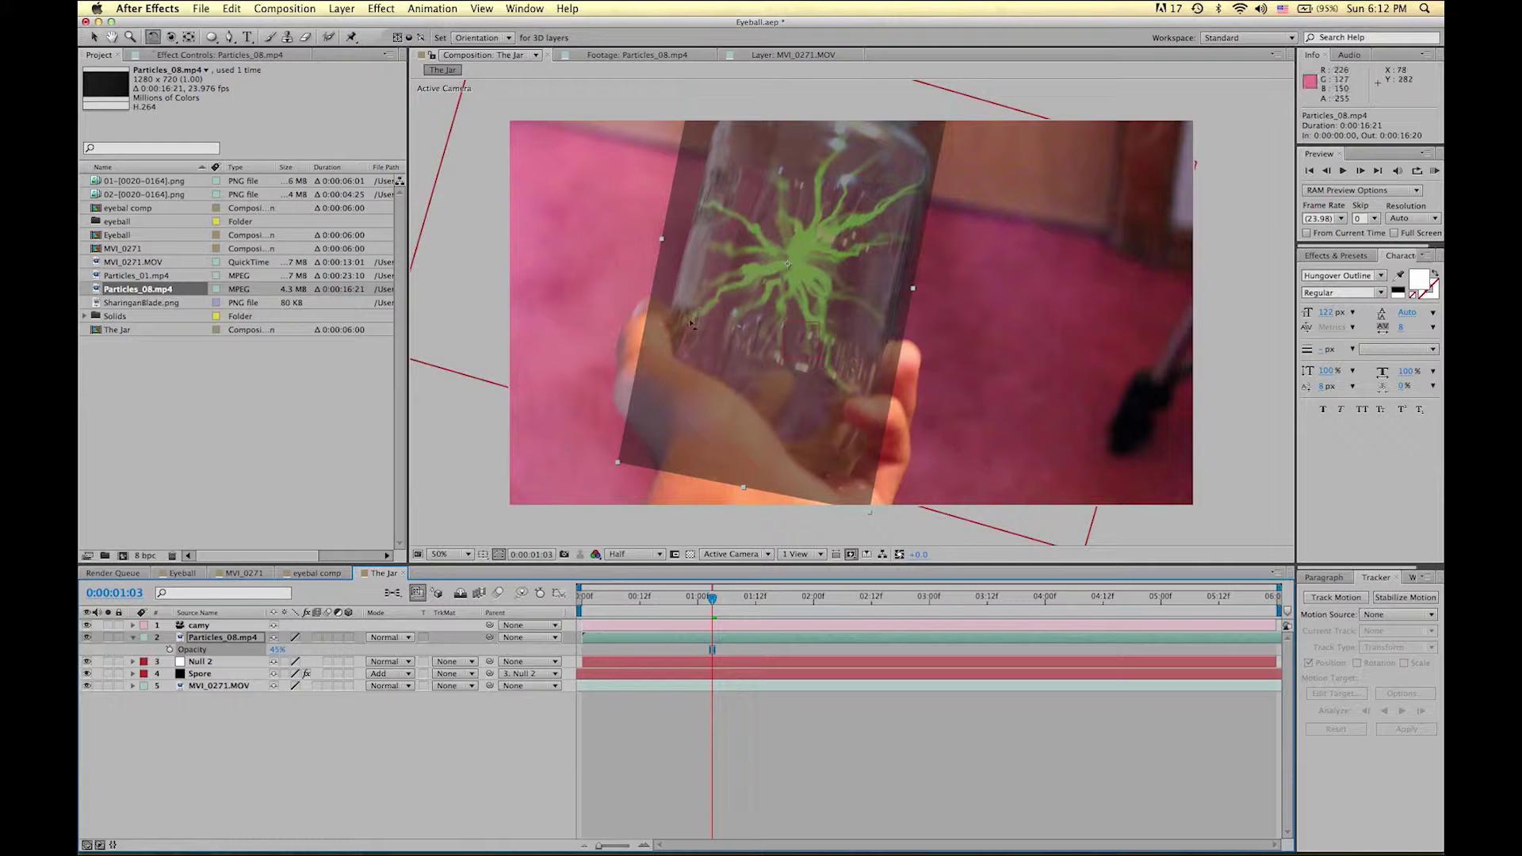
drag(822, 455, 669, 371)
key(v)
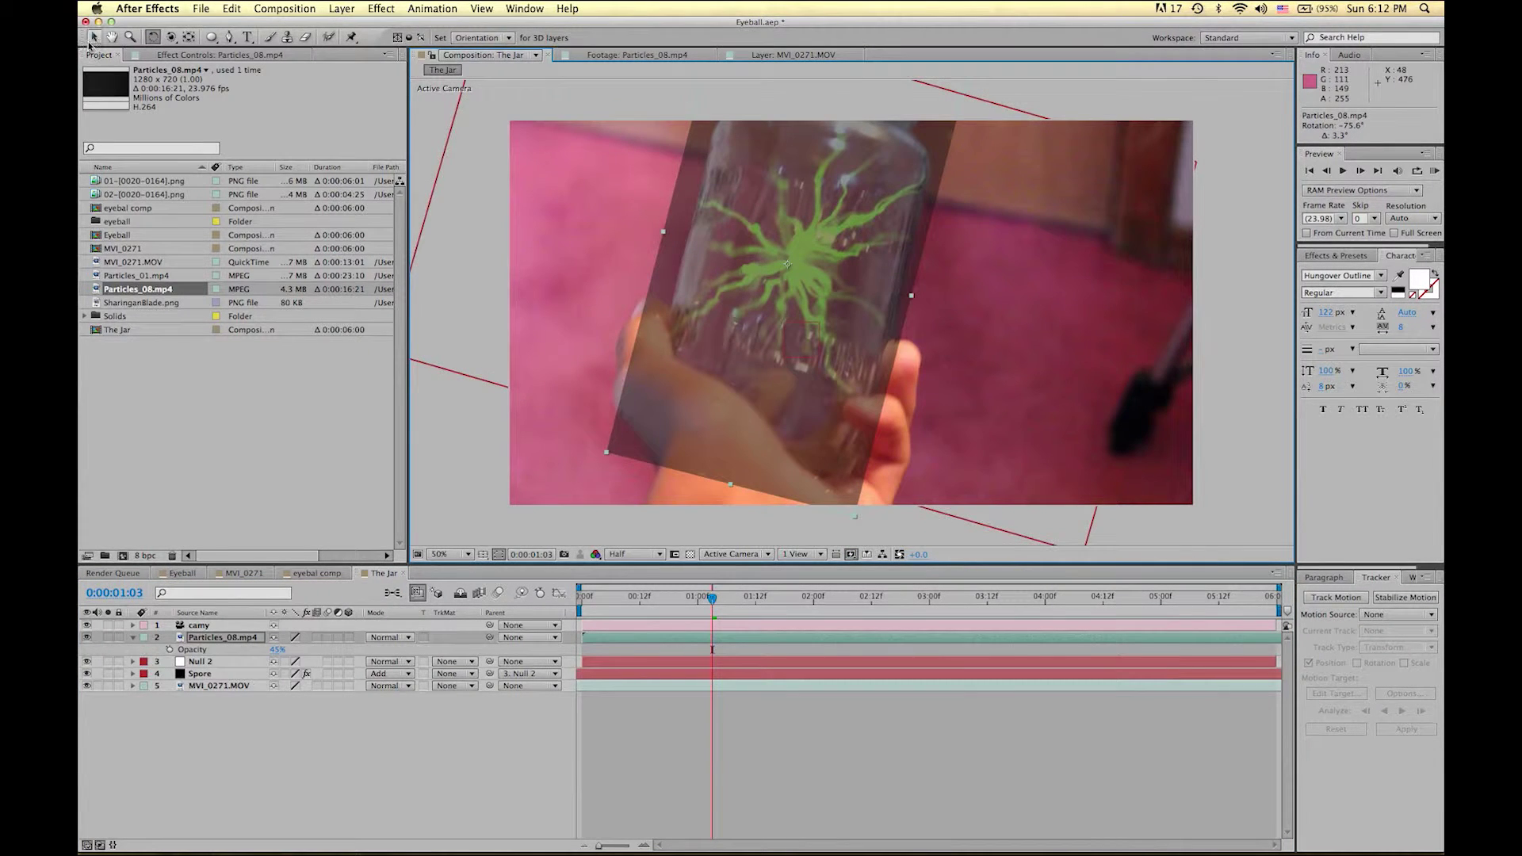
drag(695, 333, 696, 343)
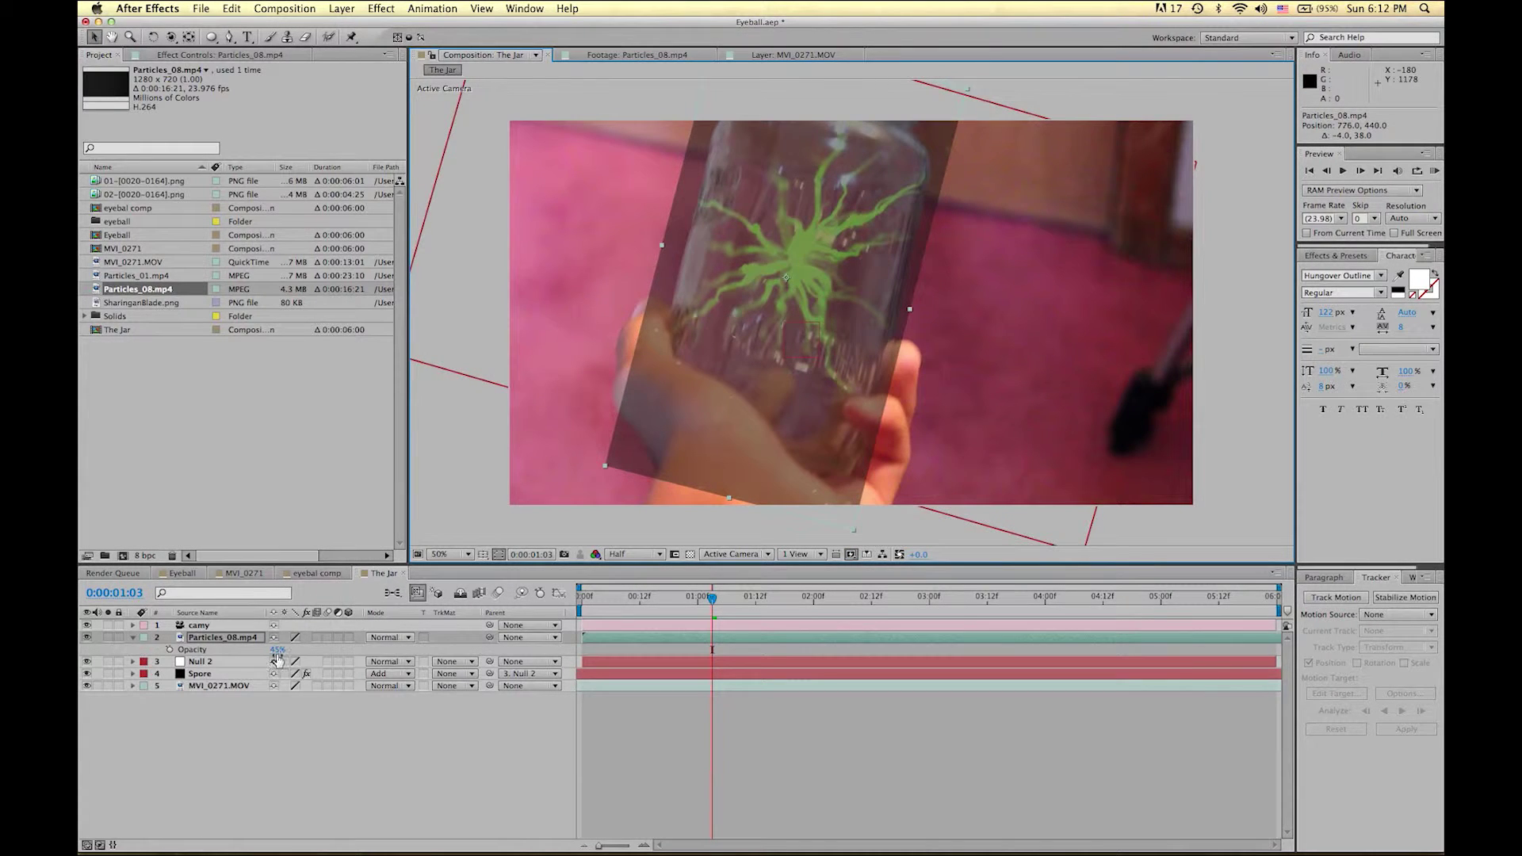
drag(276, 657, 333, 657)
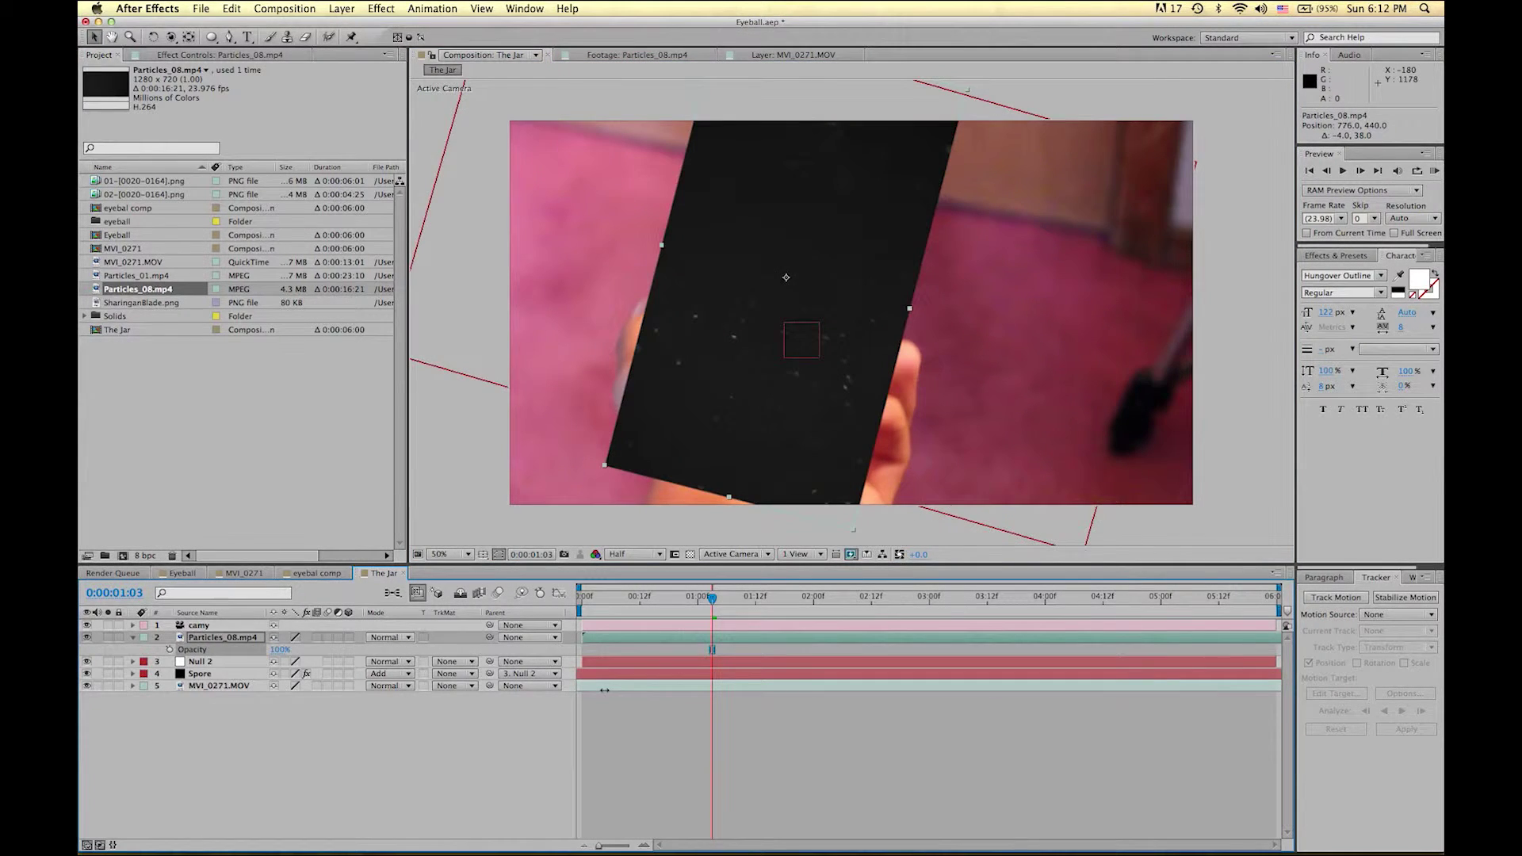
Solo the Particles_08.mp4 layer and slide it earlier to start at -0:00:03:02.
click(108, 637)
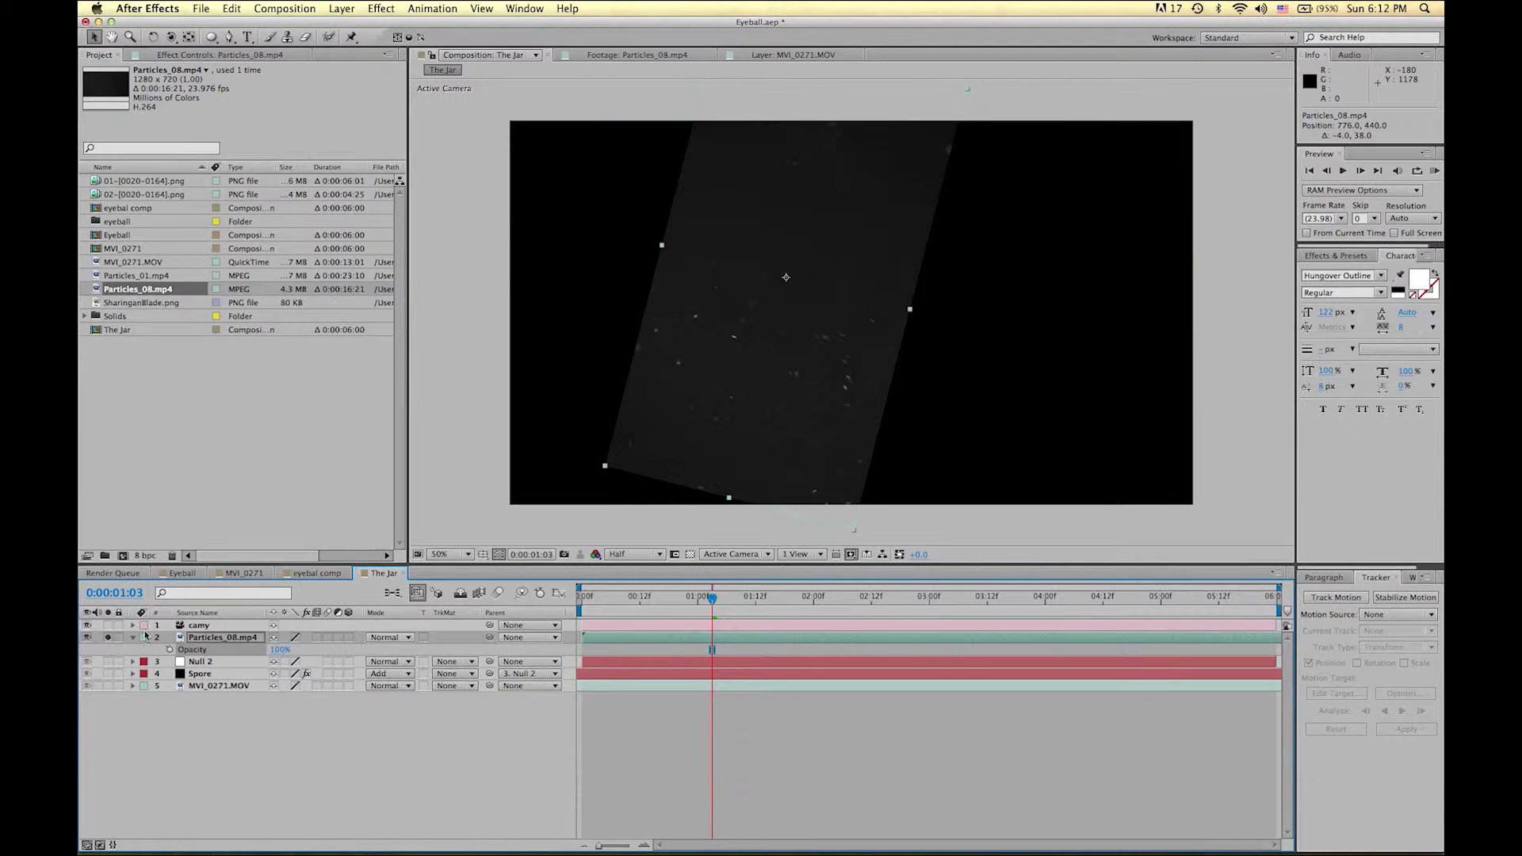
click(133, 638)
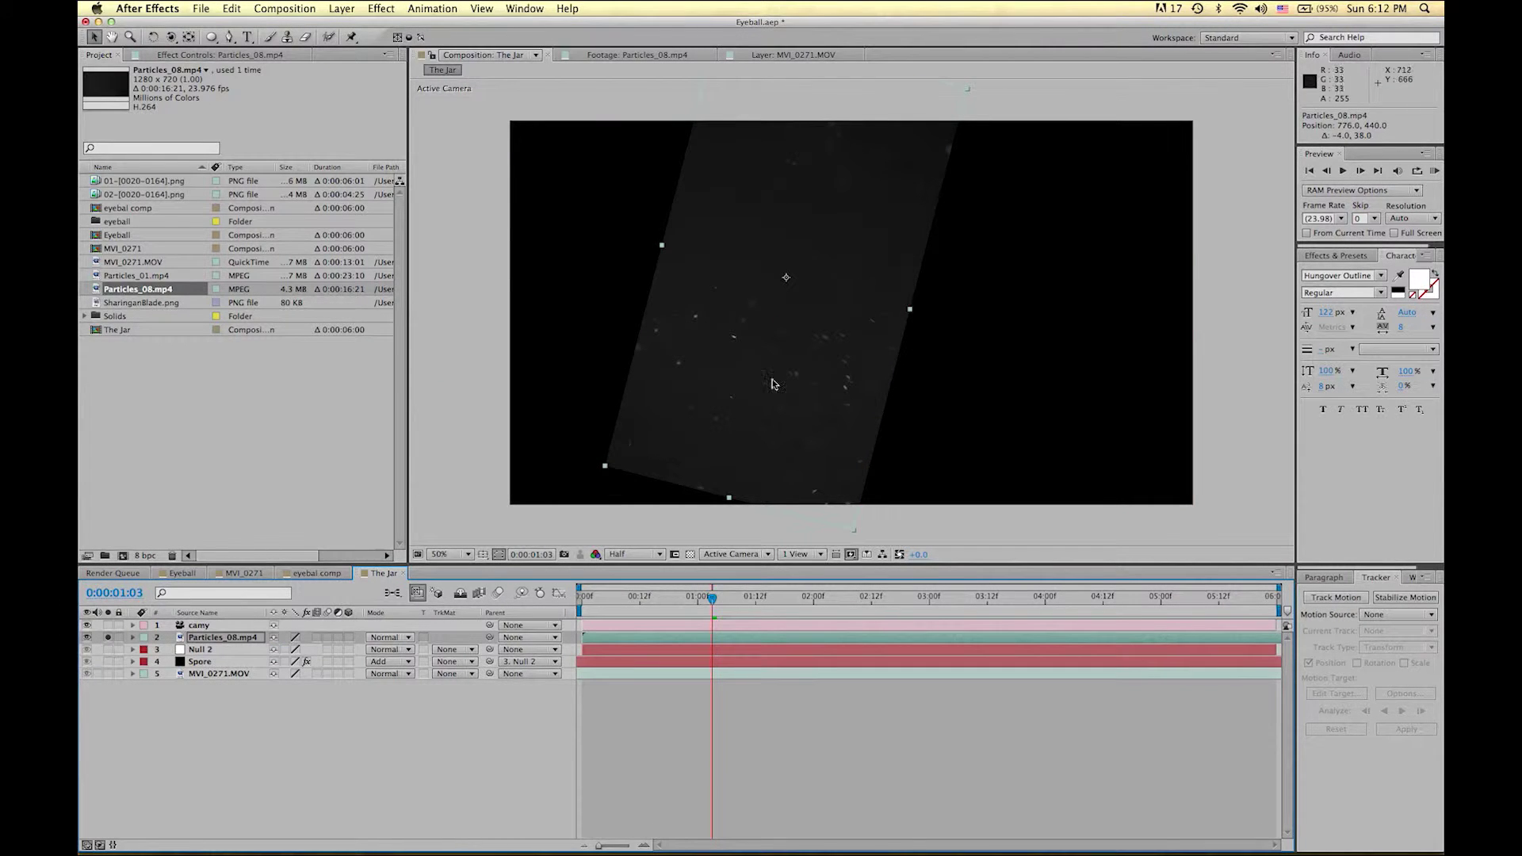
drag(654, 644, 303, 684)
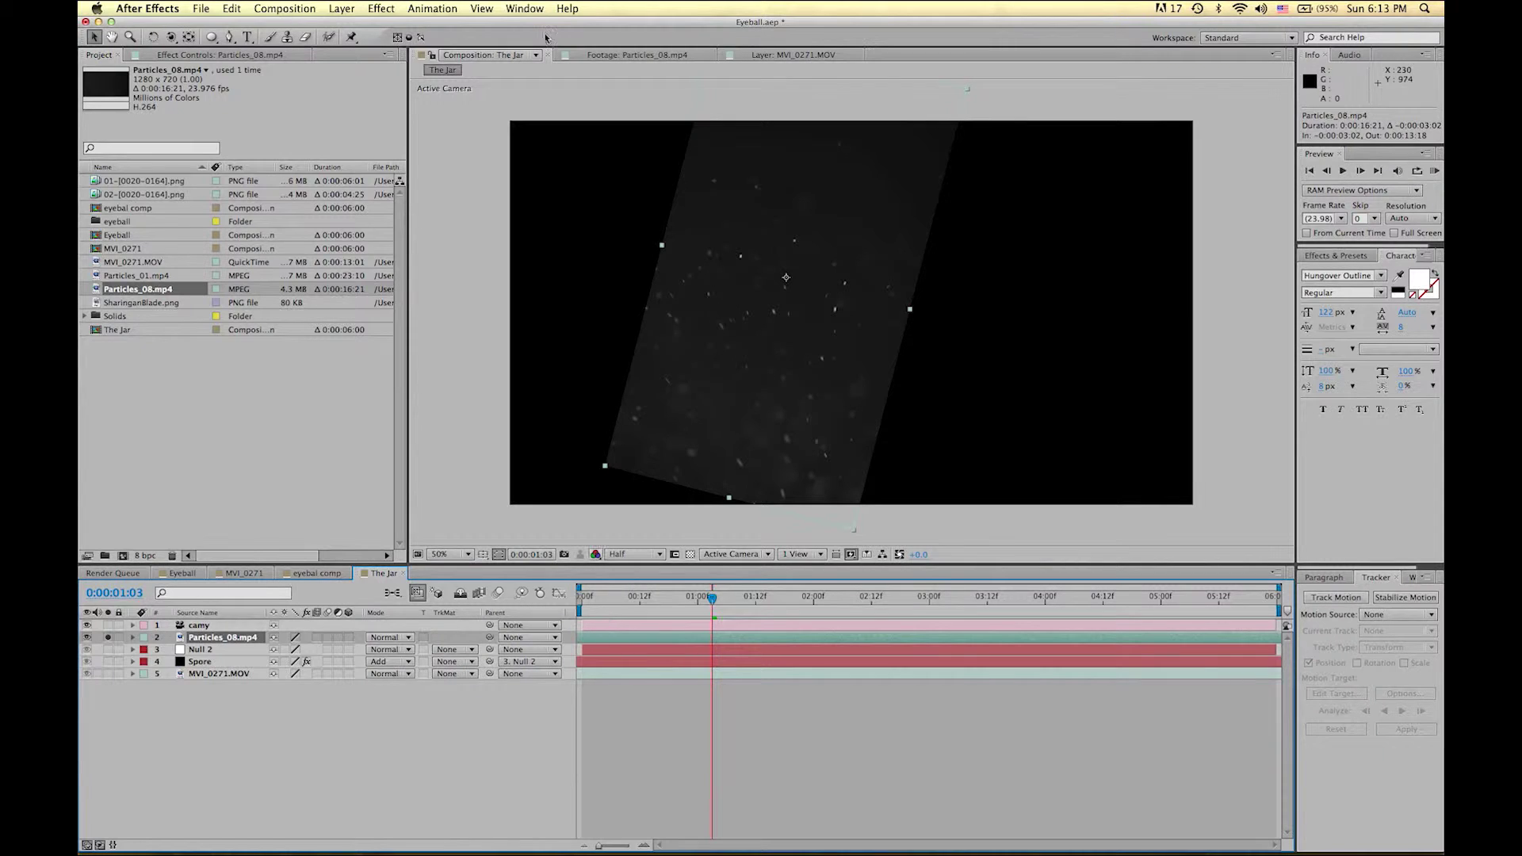
click(380, 8)
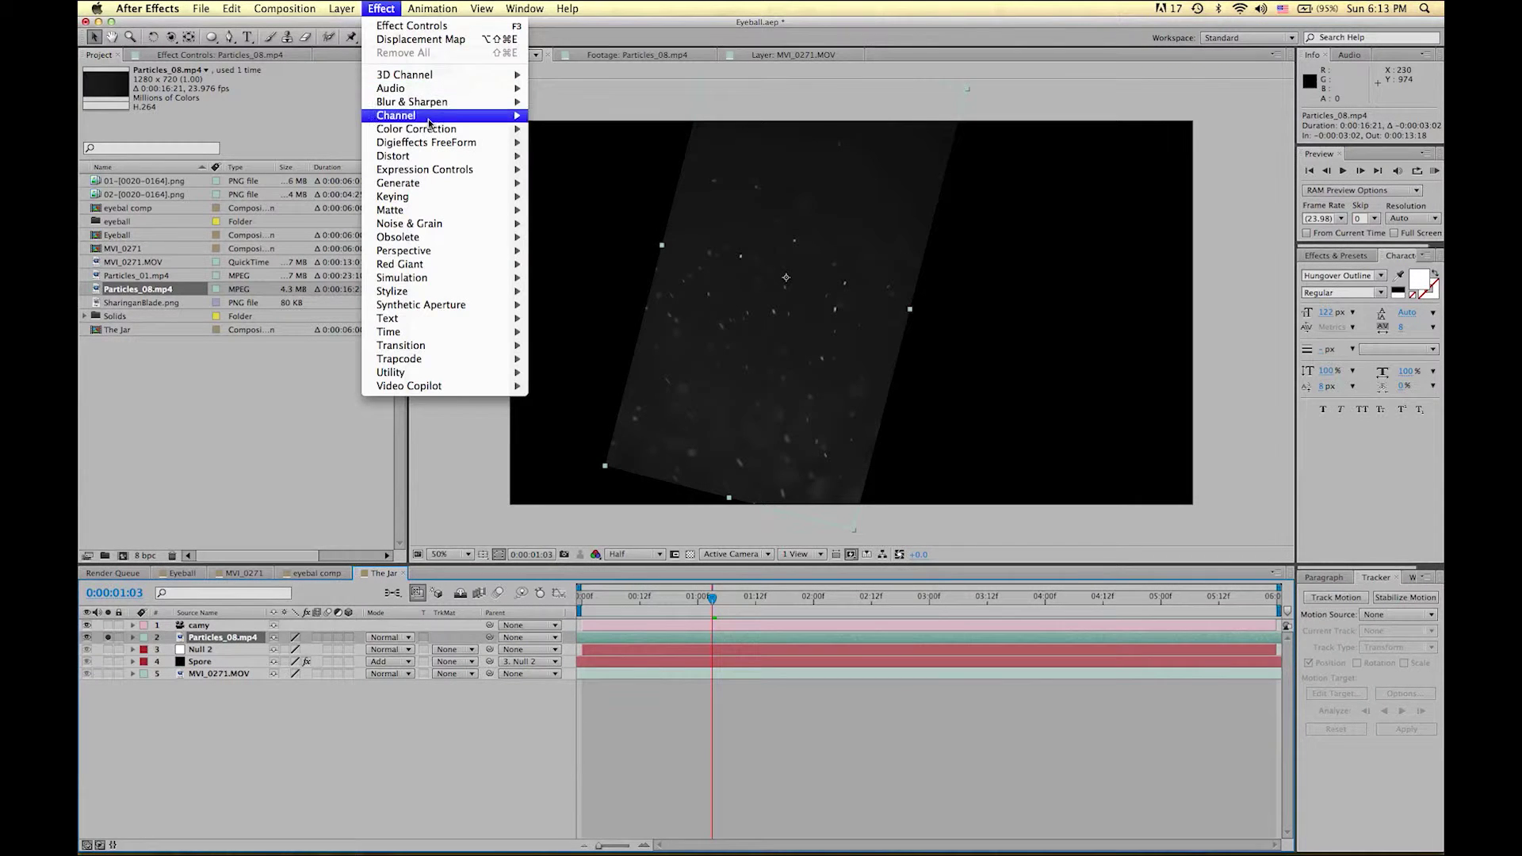
Apply Color Correction > Curves to the particles and raise the Green channel curve to tint them green.
mouse_move(426, 131)
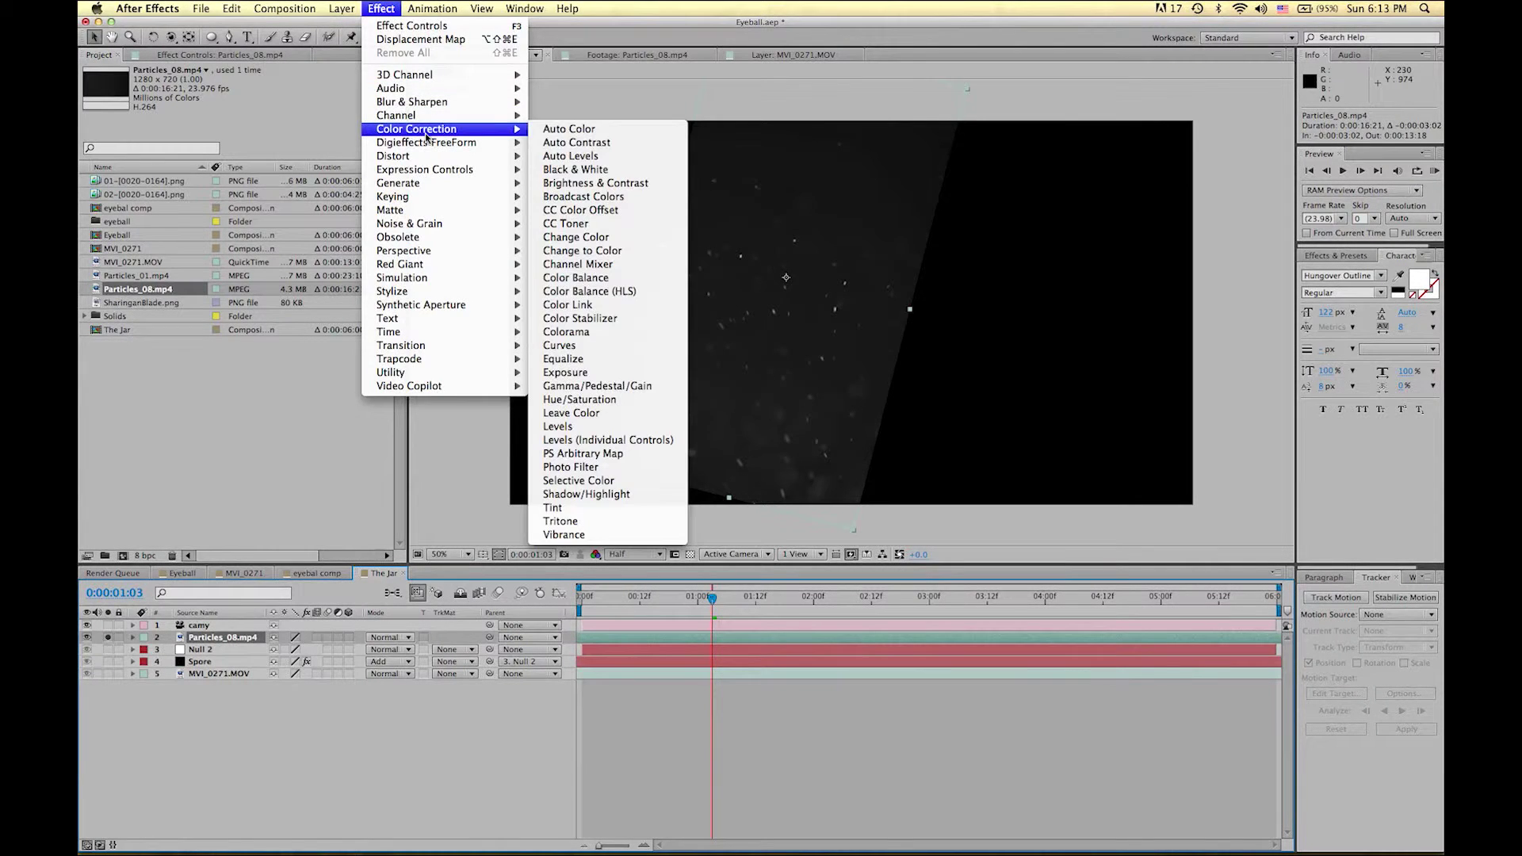
click(614, 346)
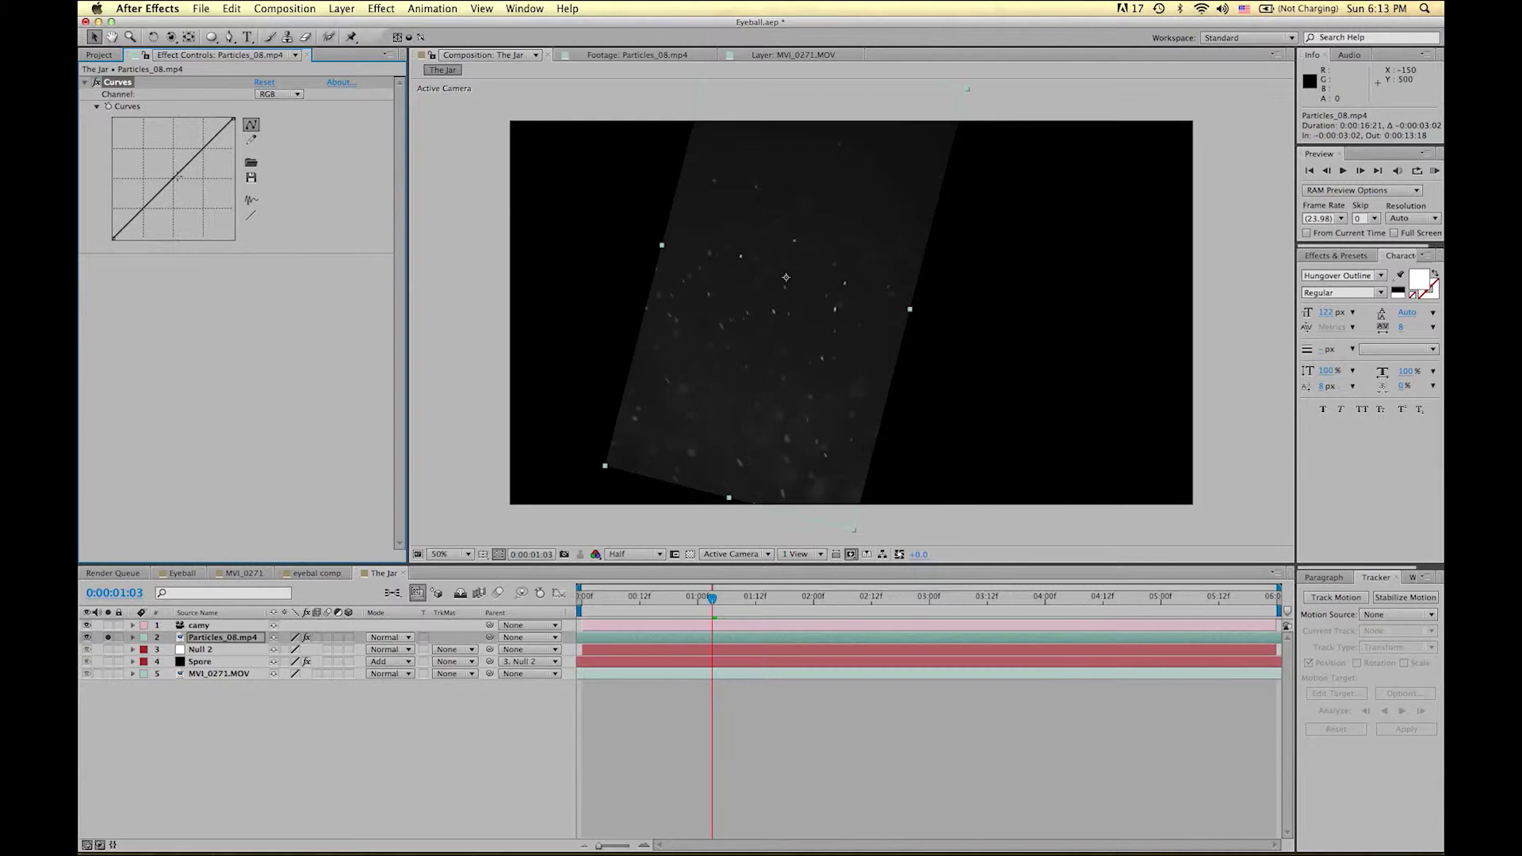
mouse_move(179, 176)
mouse_down()
mouse_move(134, 135)
mouse_move(193, 207)
mouse_move(152, 168)
mouse_up()
key(super+z)
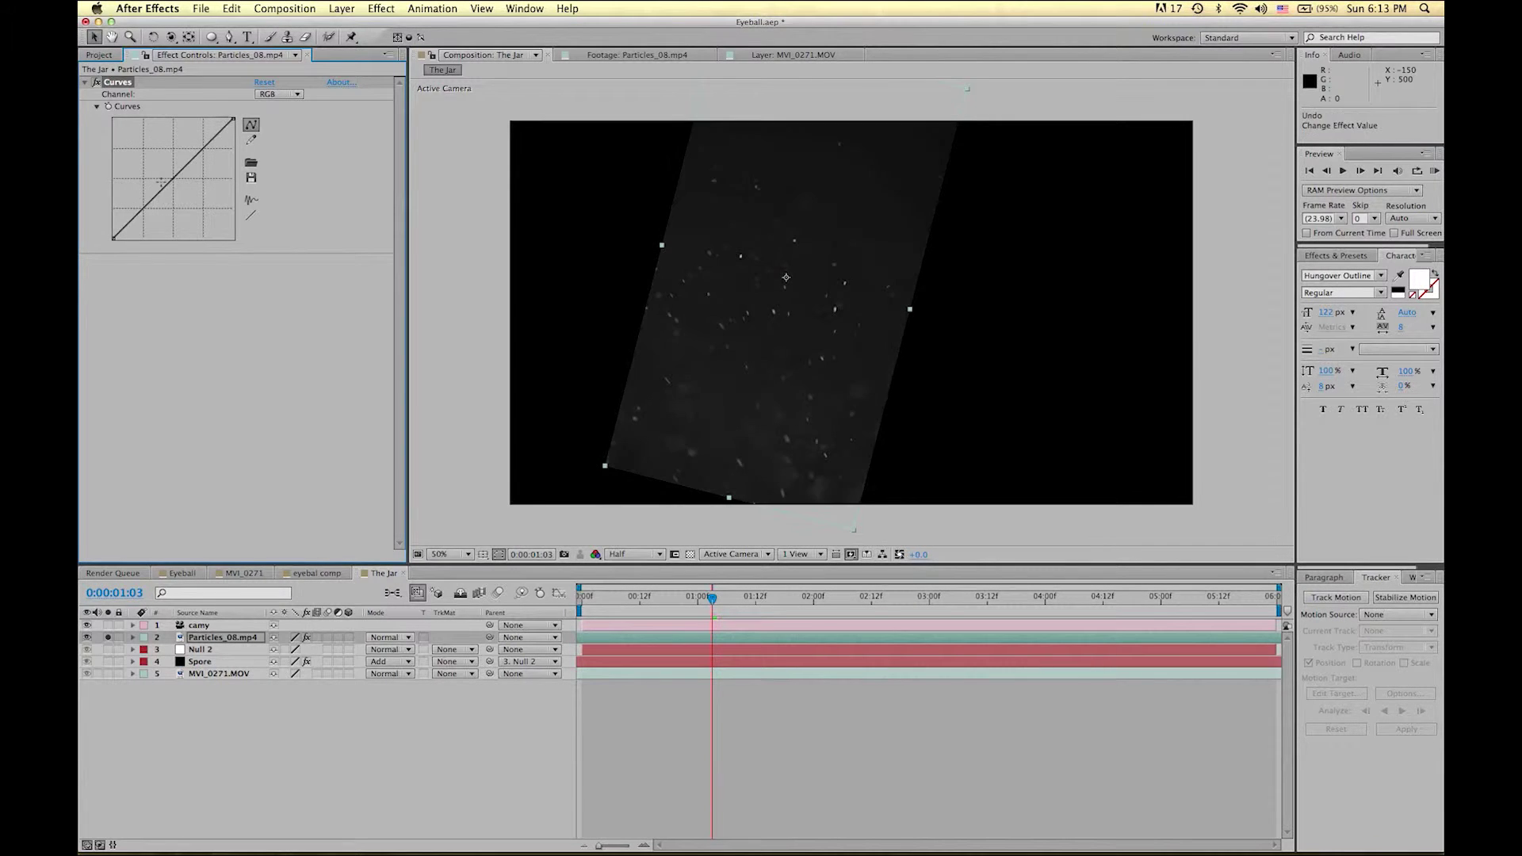
click(286, 94)
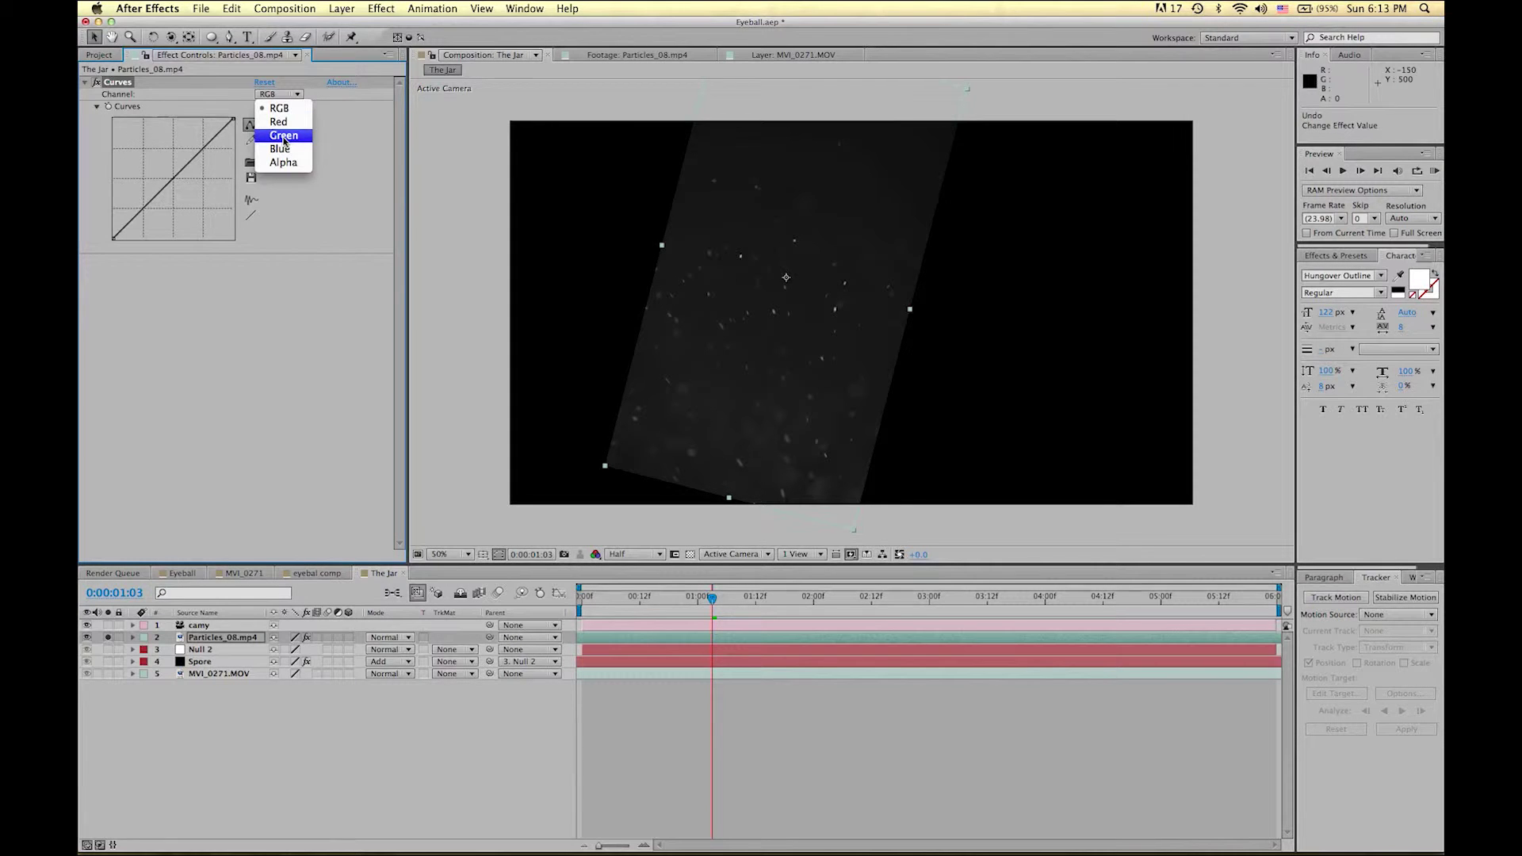
click(283, 139)
drag(170, 187, 138, 194)
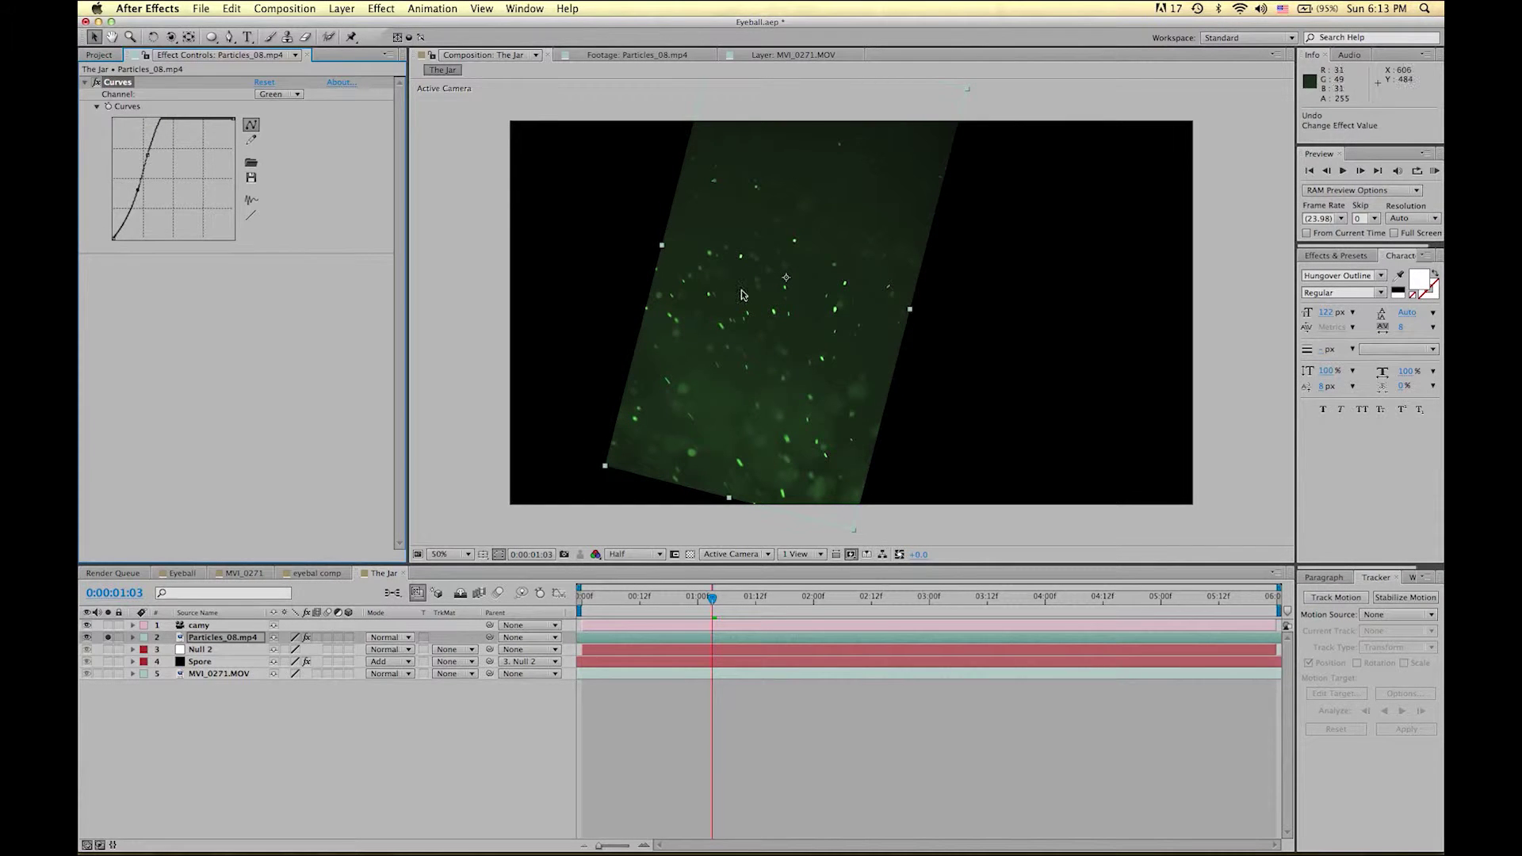
Pull the RGB curve down to darken the particles and turn on the transparency grid.
click(286, 94)
click(282, 109)
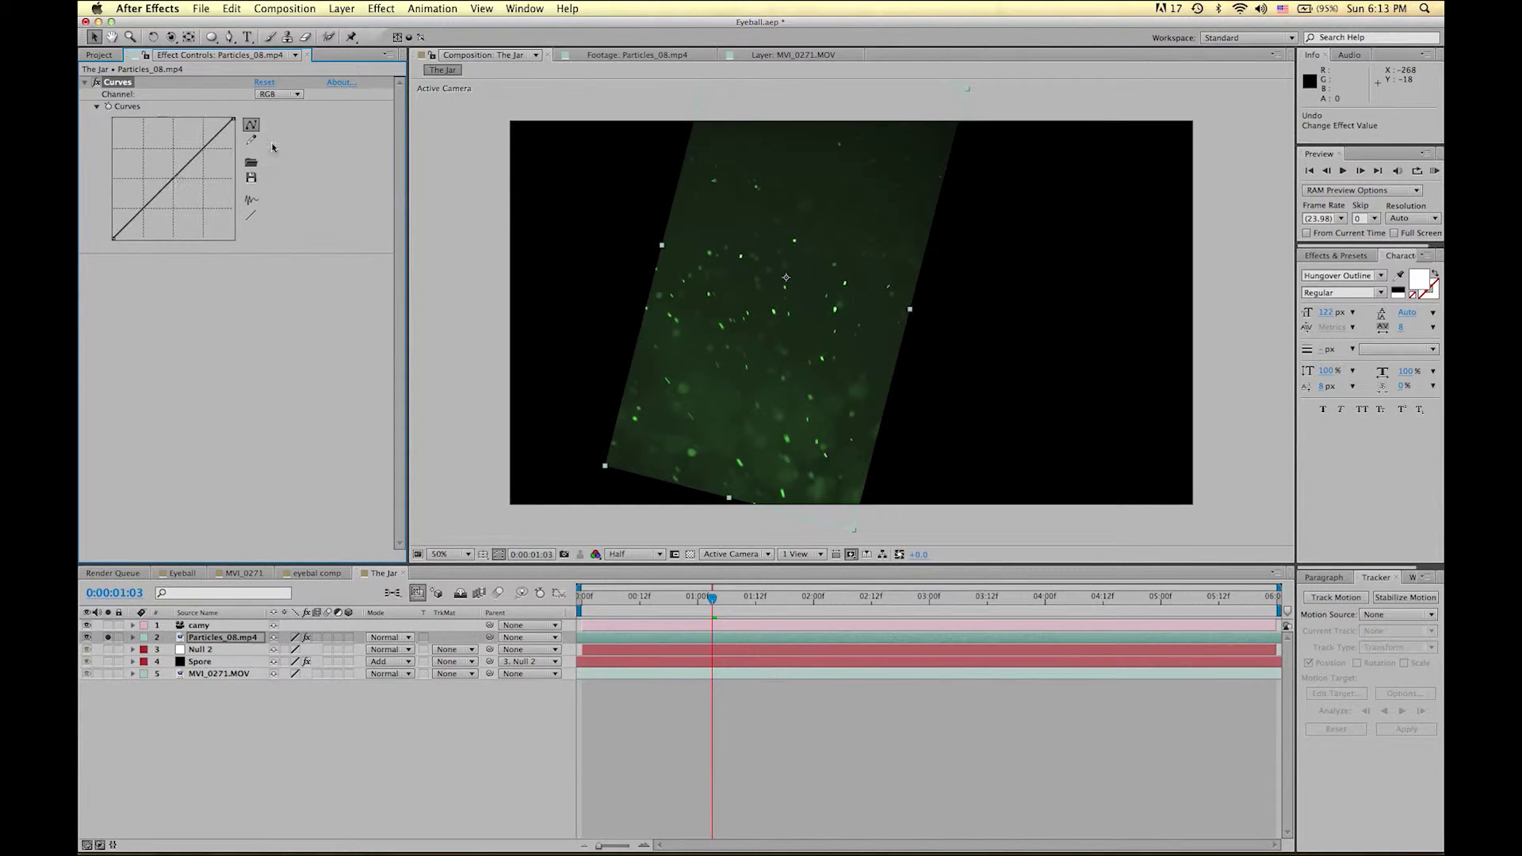
mouse_move(177, 175)
mouse_down()
mouse_move(173, 220)
mouse_move(161, 207)
mouse_move(176, 226)
mouse_move(185, 188)
mouse_up()
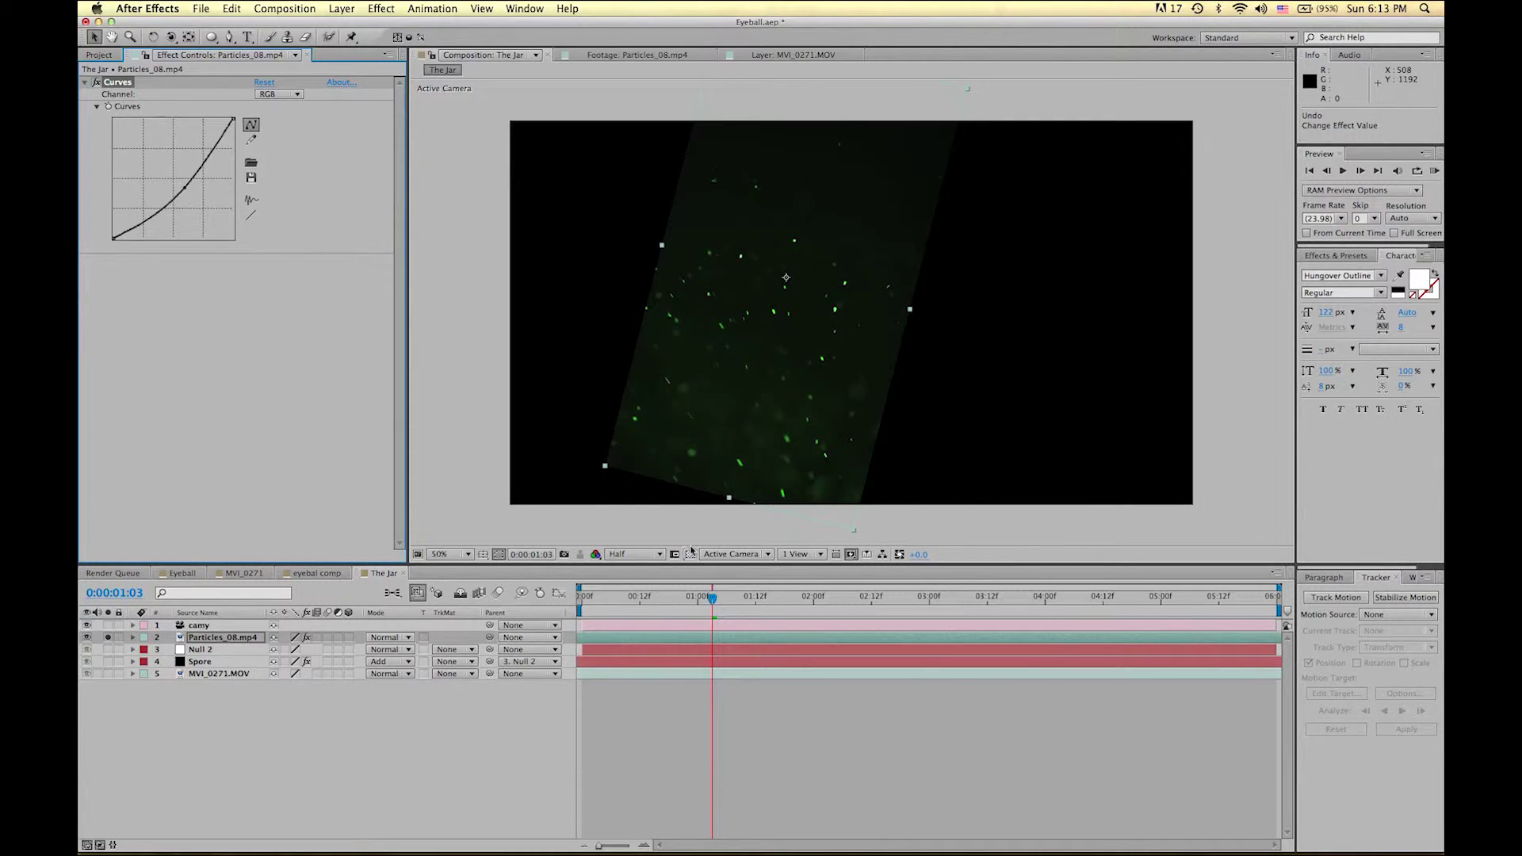
click(691, 554)
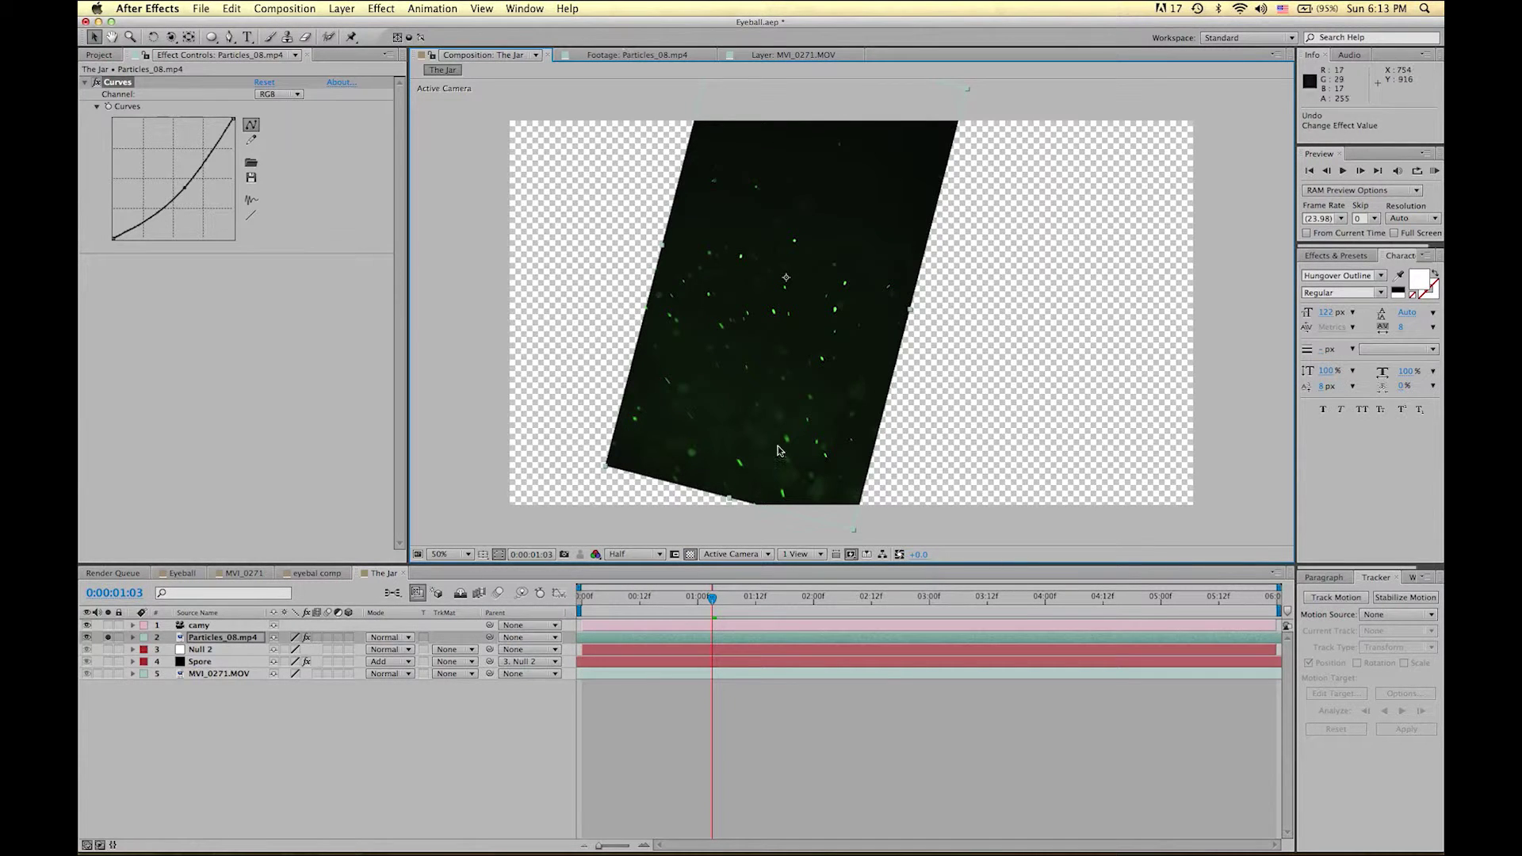
Turn off the transparency grid and un-solo Particles_08.mp4 to reveal the jar footage.
click(690, 554)
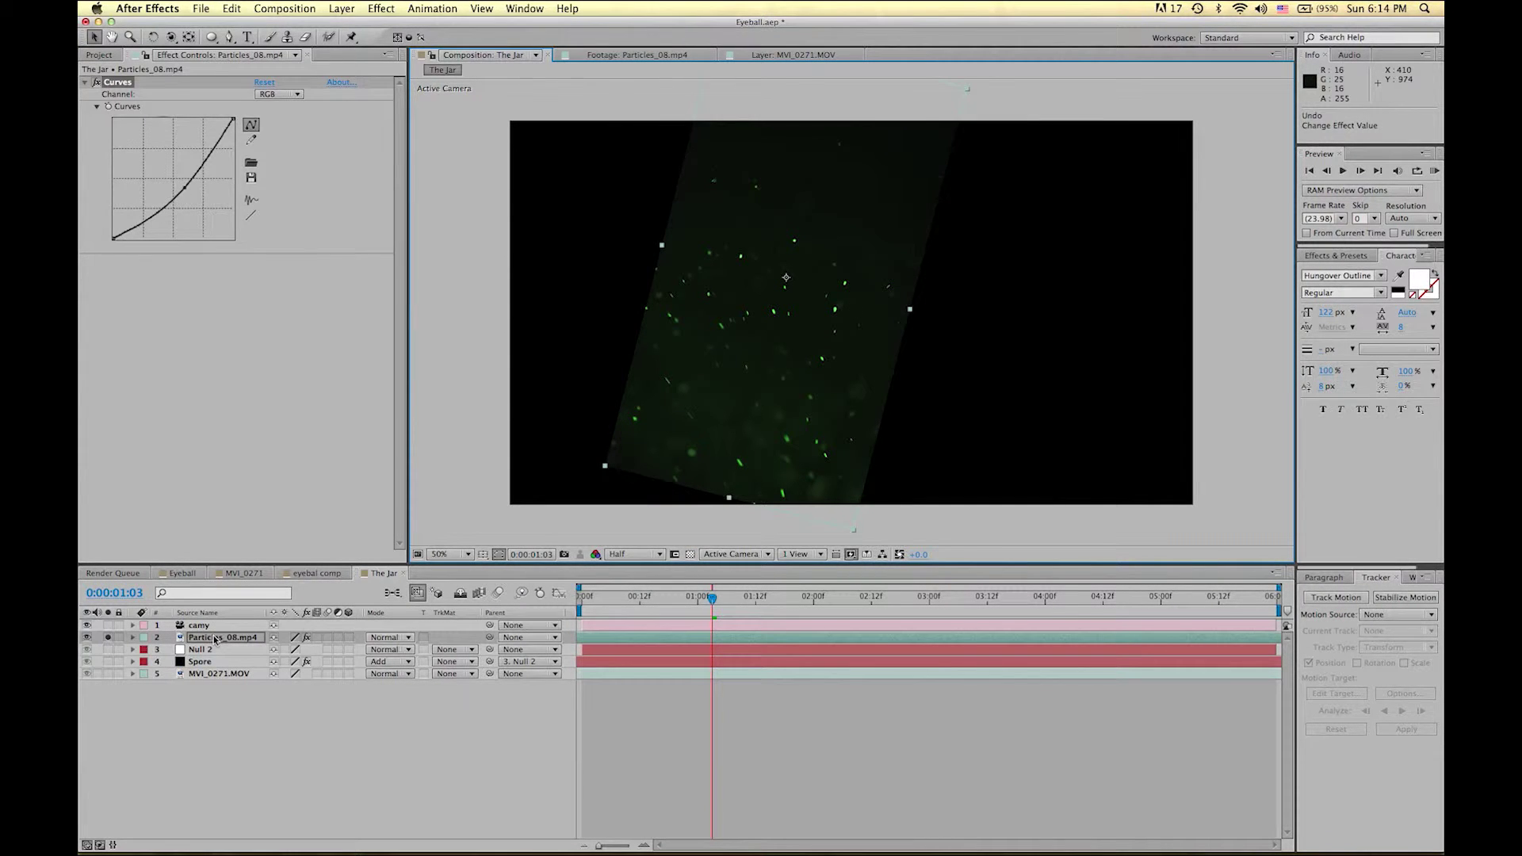
click(108, 637)
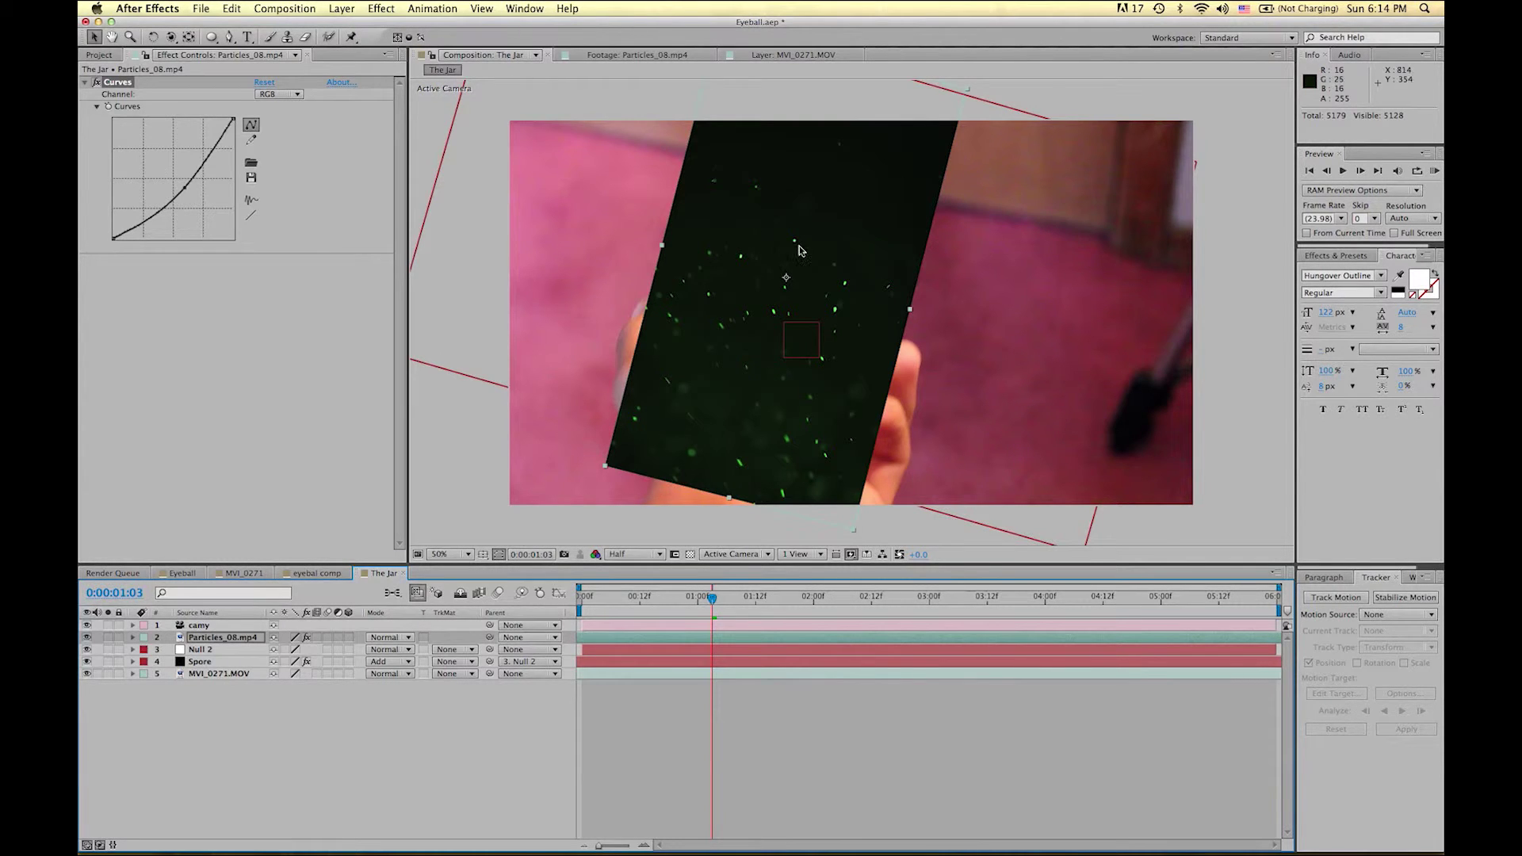
Return Null 2's blending mode to Normal and hide the Null 2 layer.
click(383, 645)
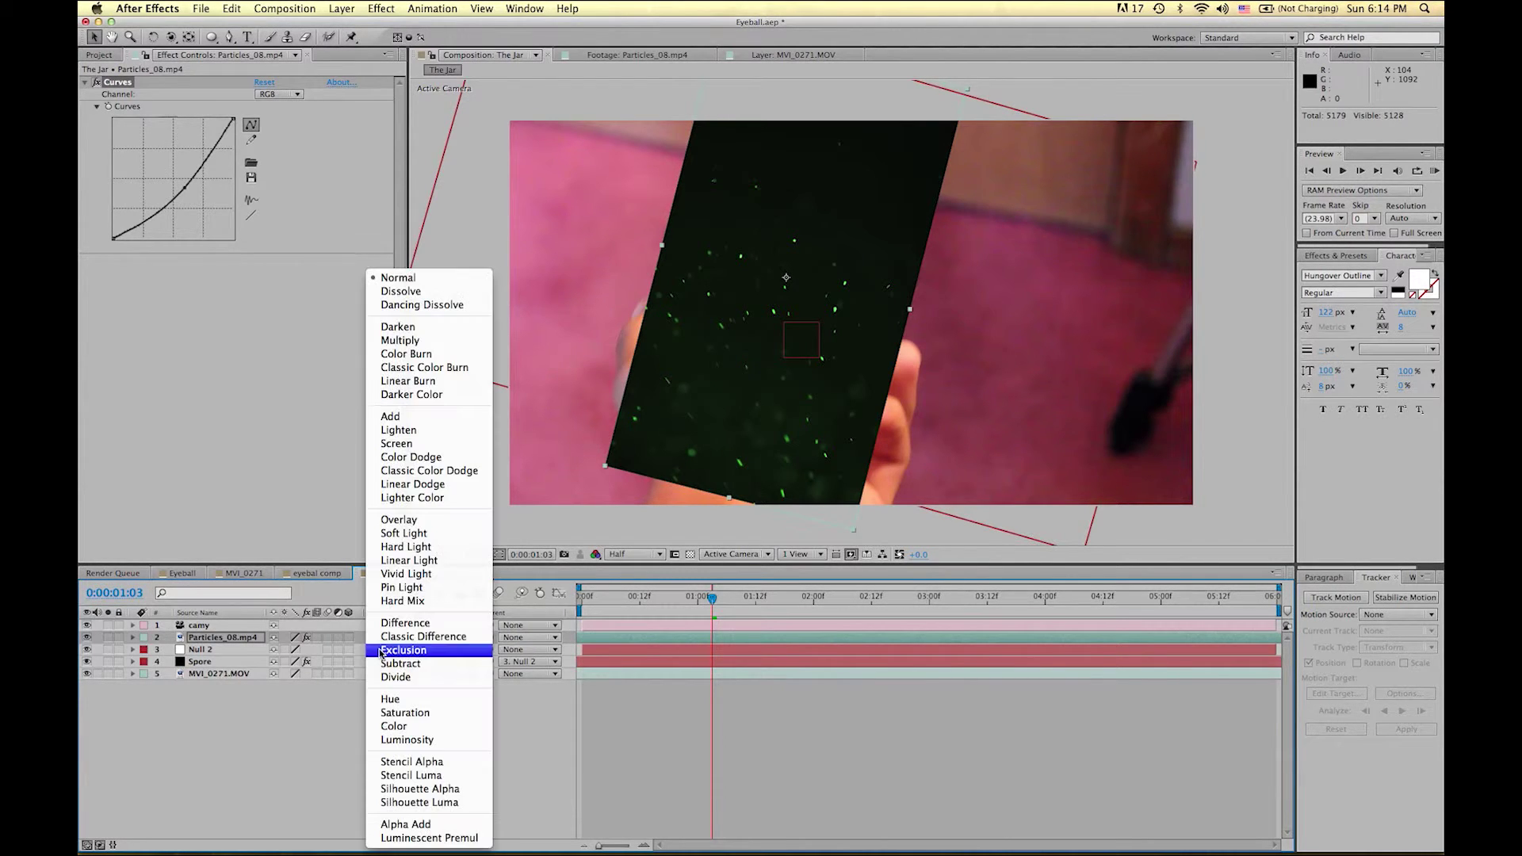
click(408, 453)
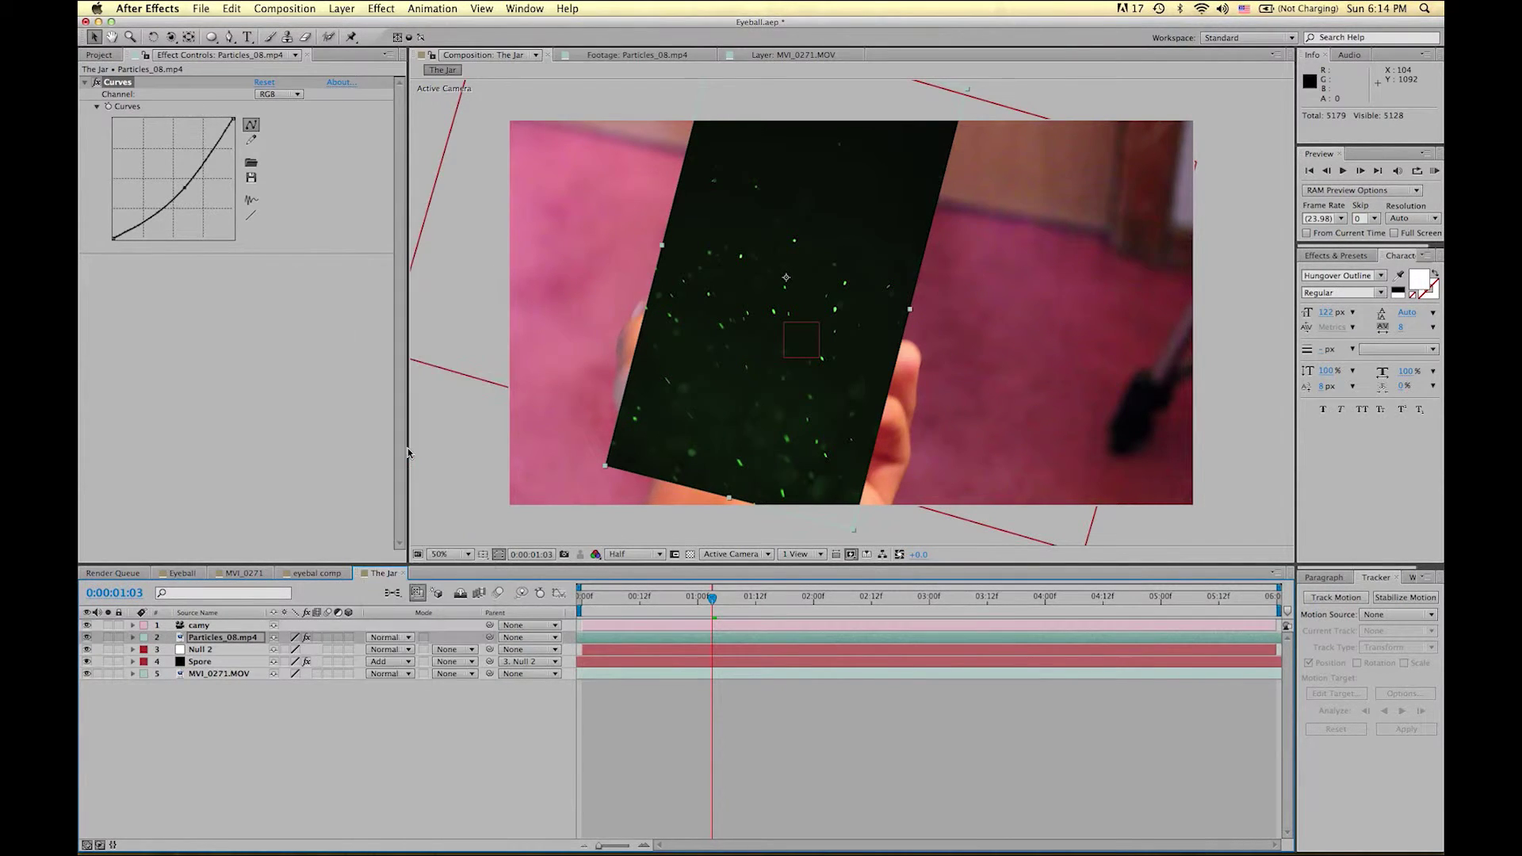
click(398, 654)
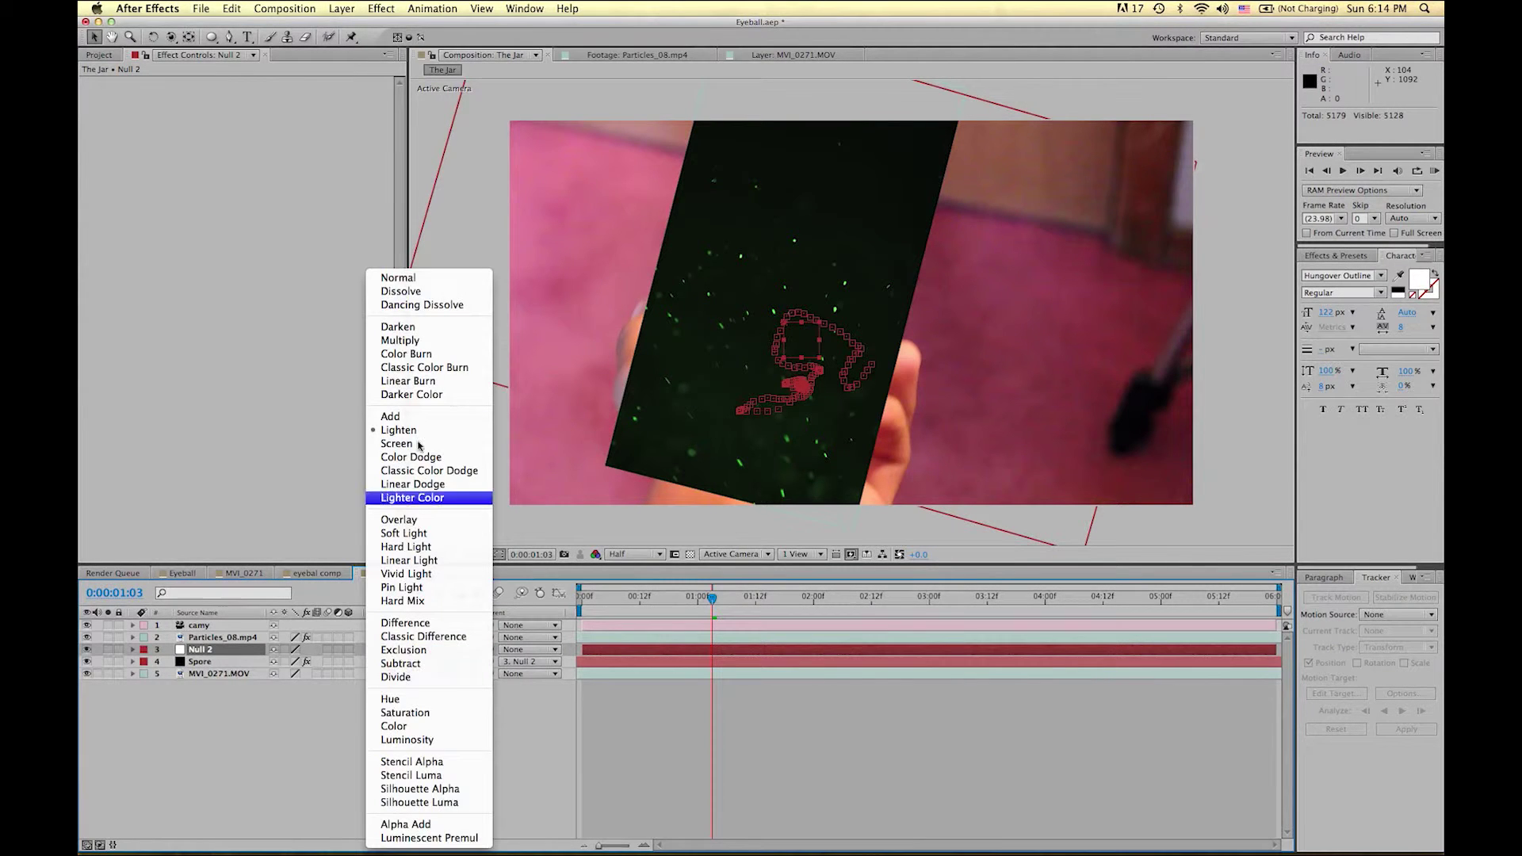
click(423, 279)
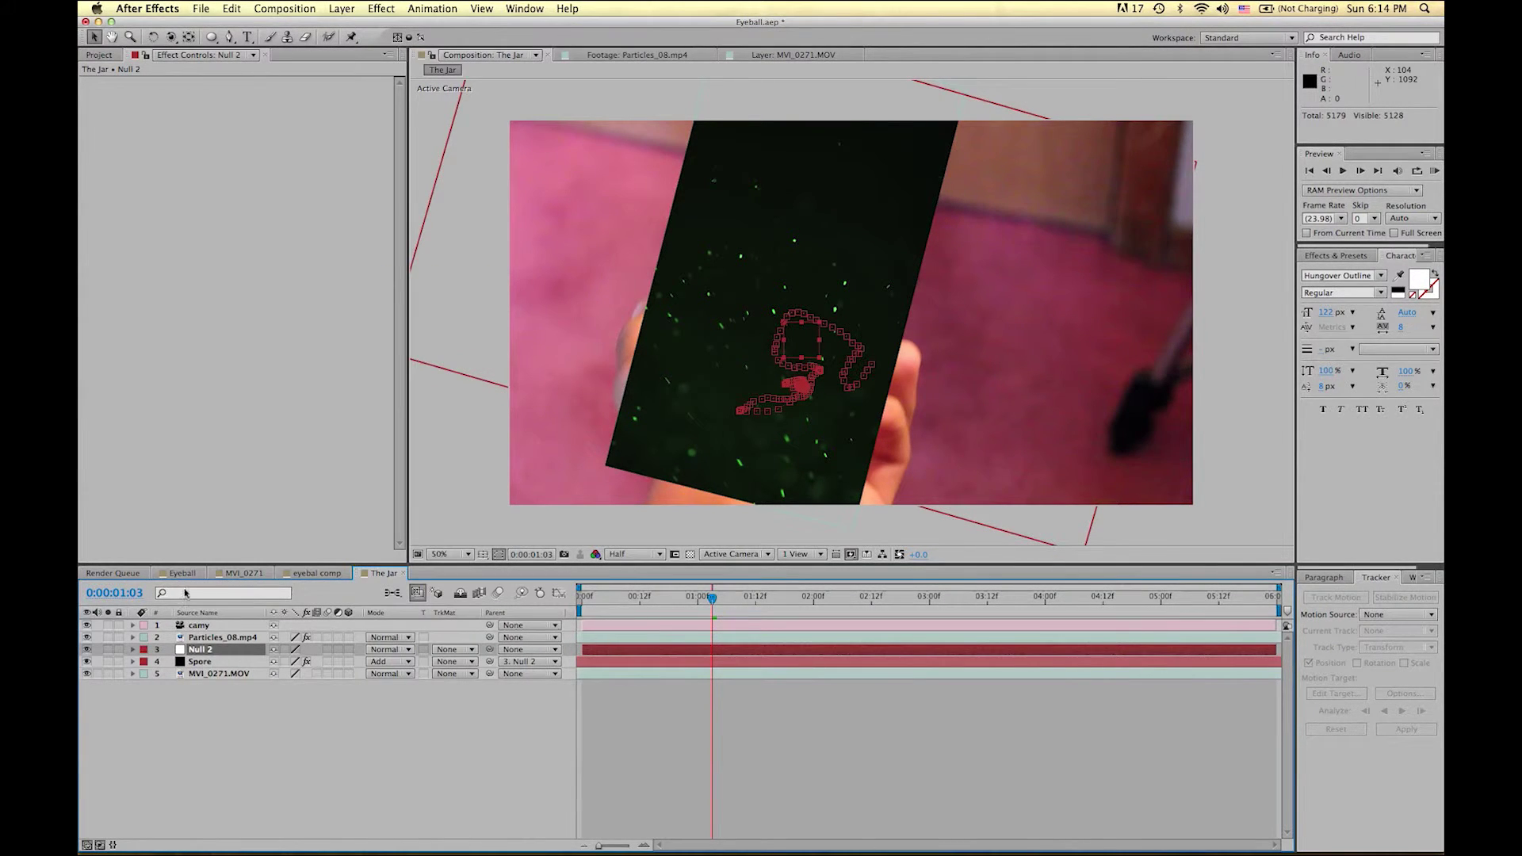
click(88, 651)
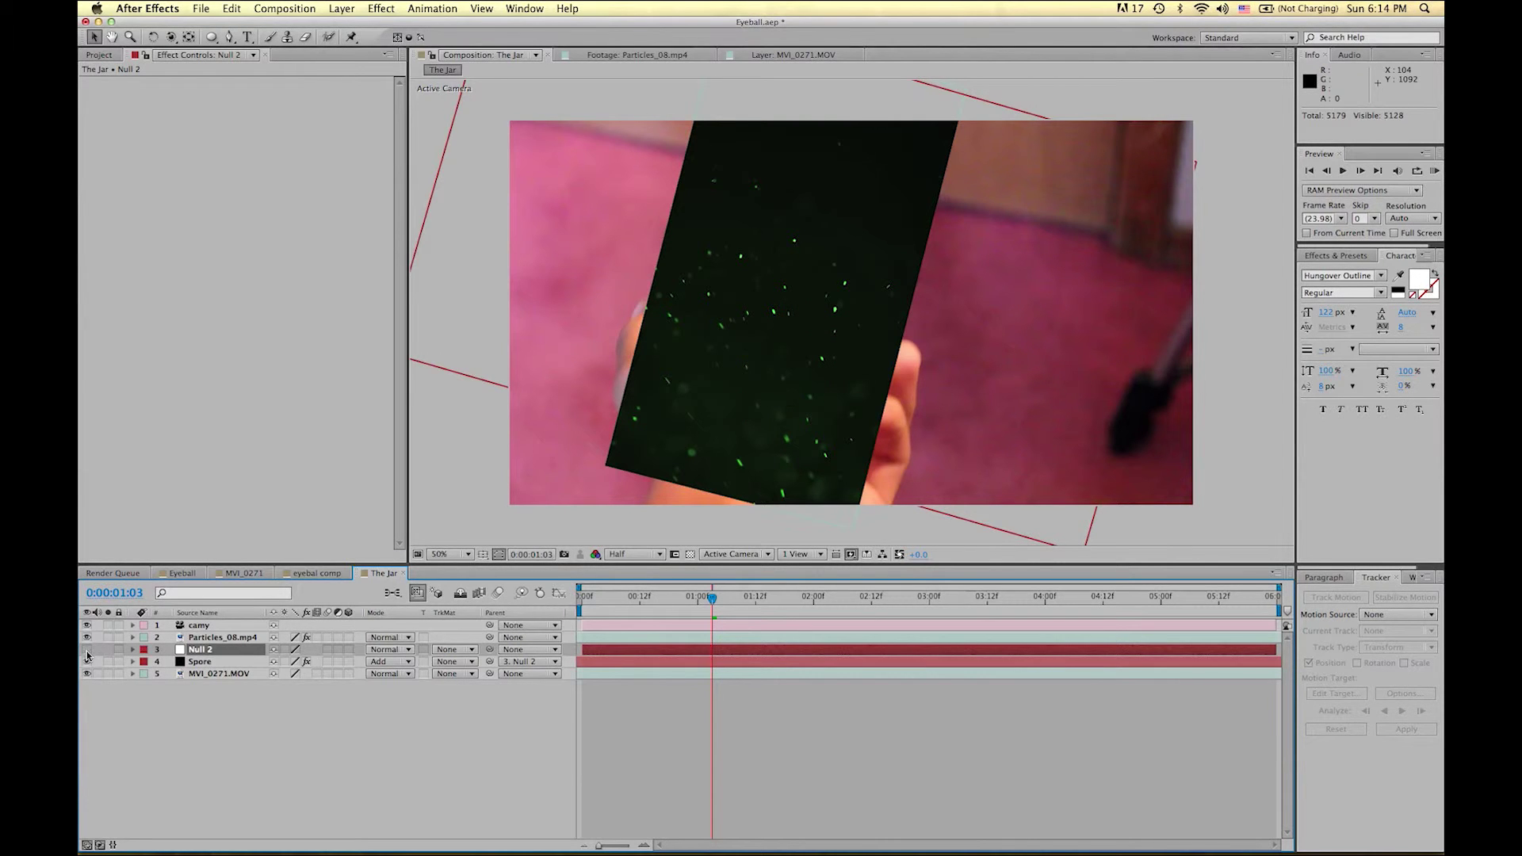
Blend Particles_08.mp4 in Add mode after trying Lighten and Screen.
click(230, 639)
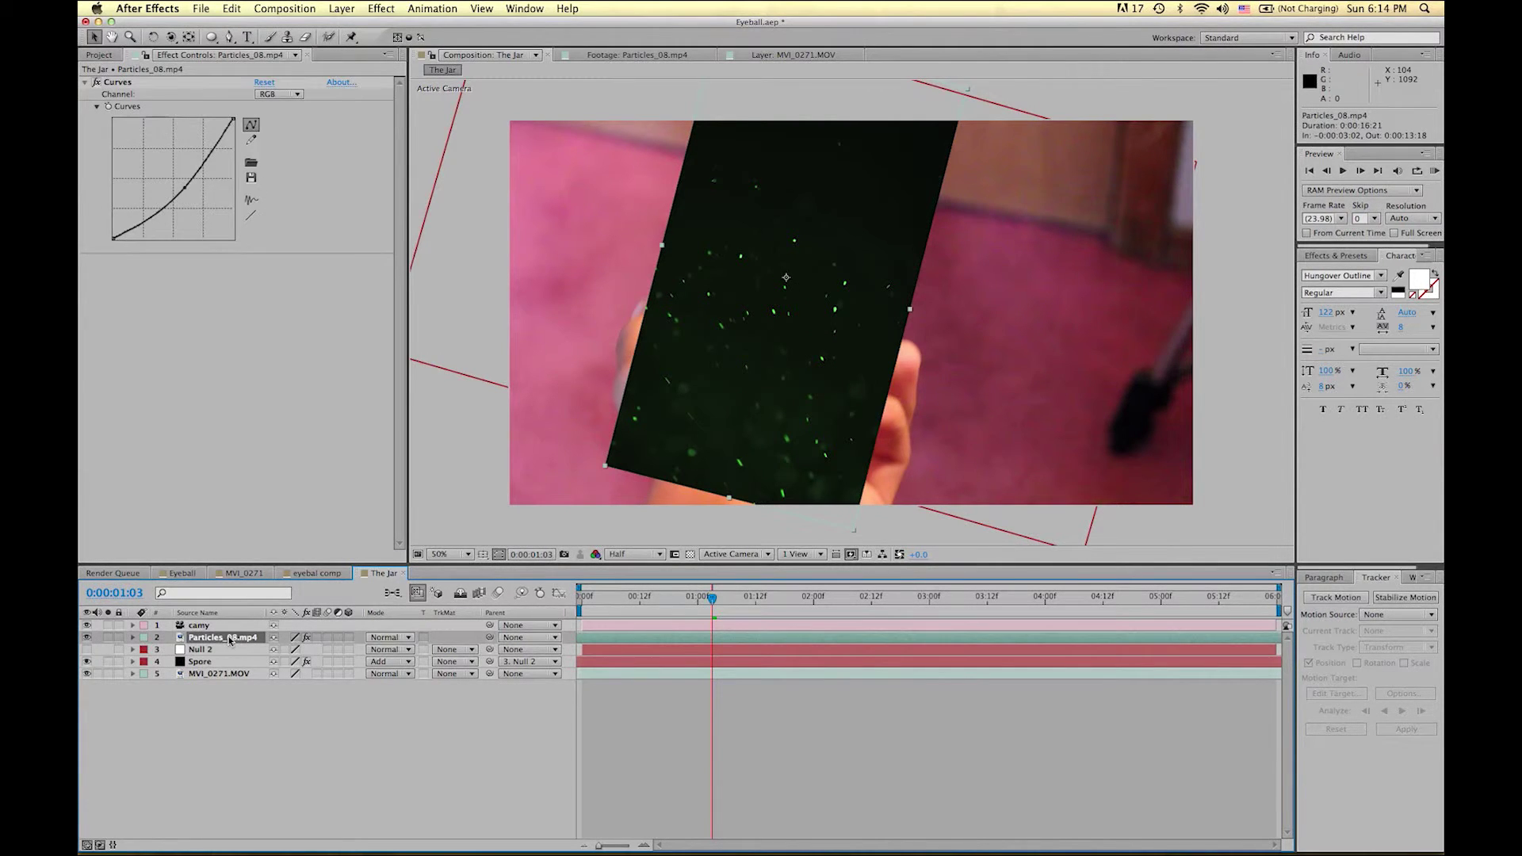
click(399, 639)
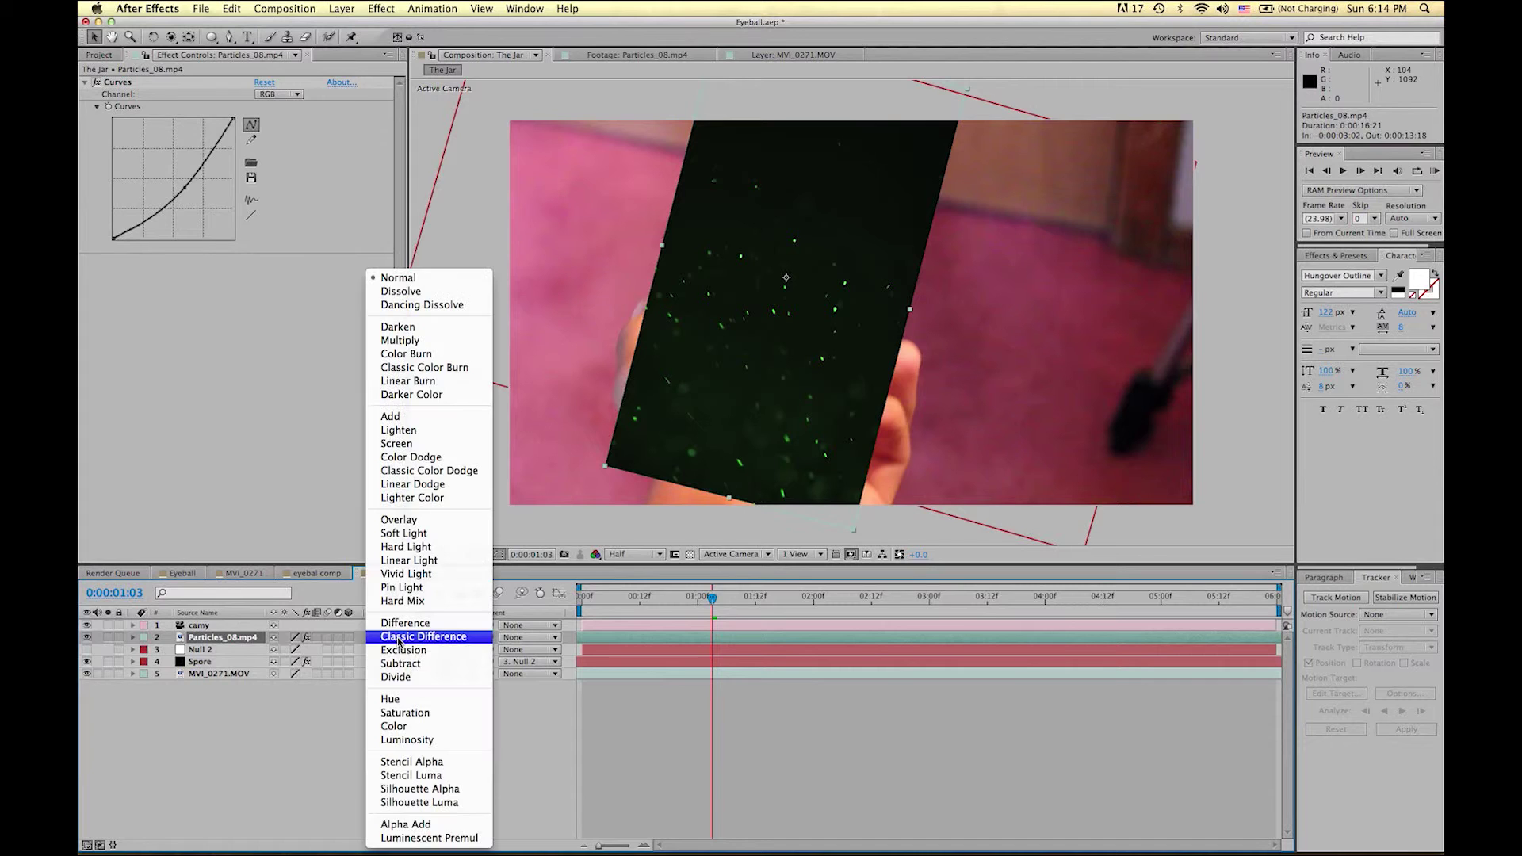
click(406, 432)
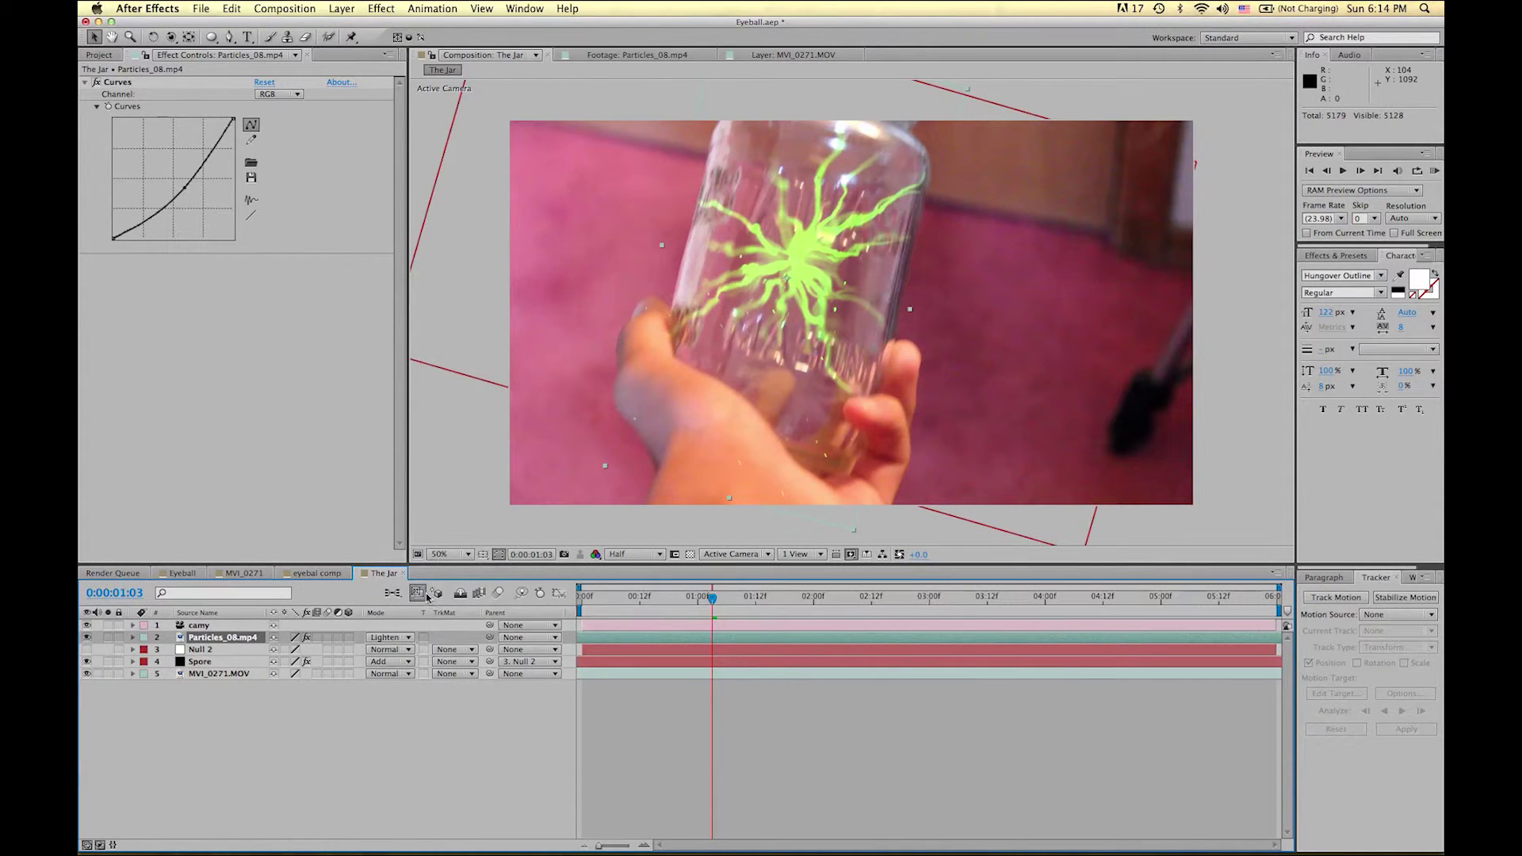
click(402, 634)
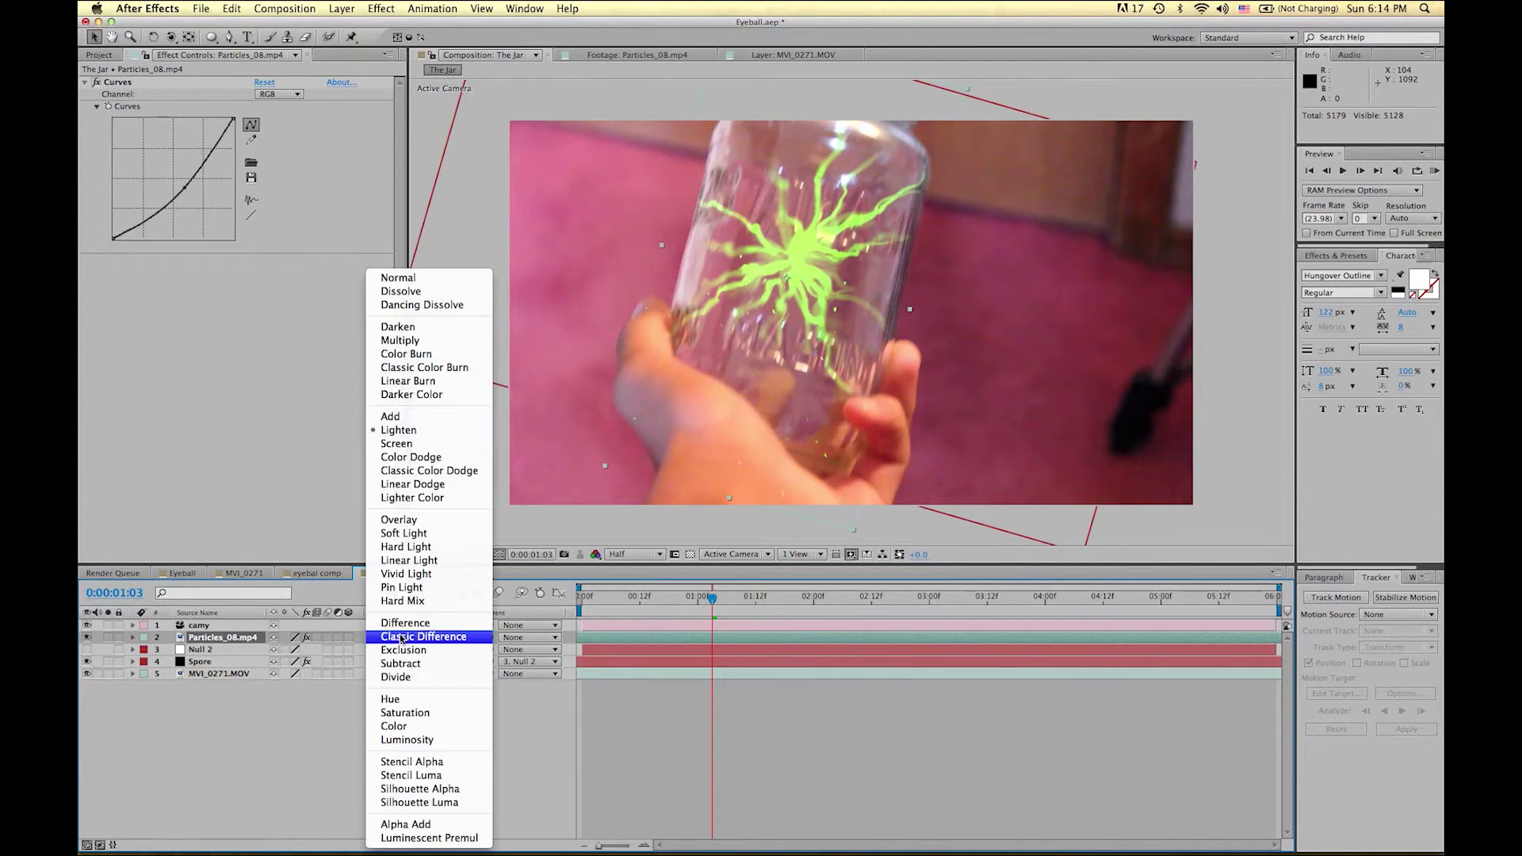
click(433, 444)
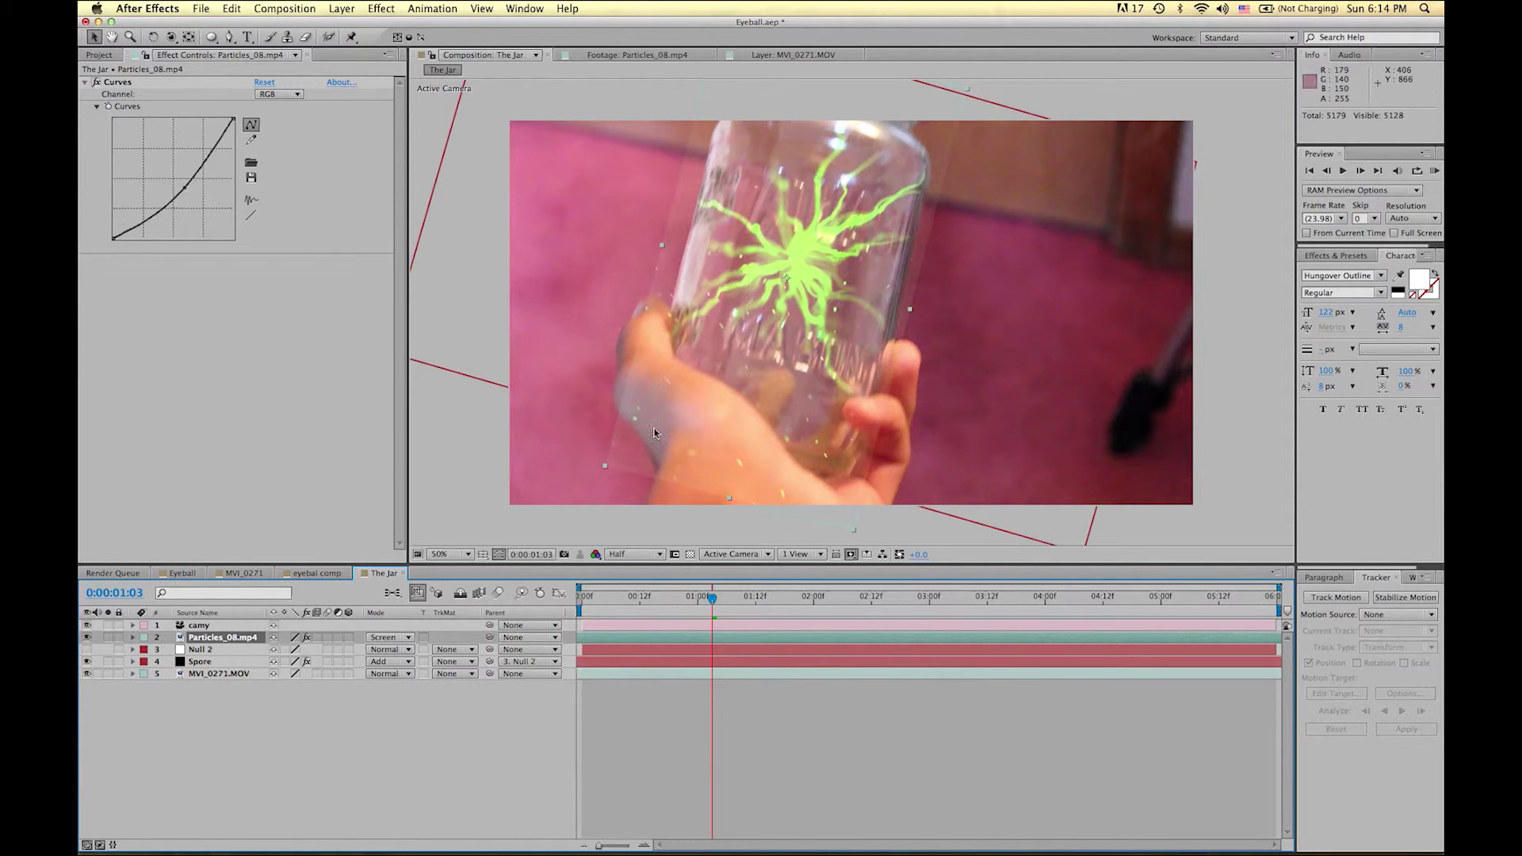
click(402, 634)
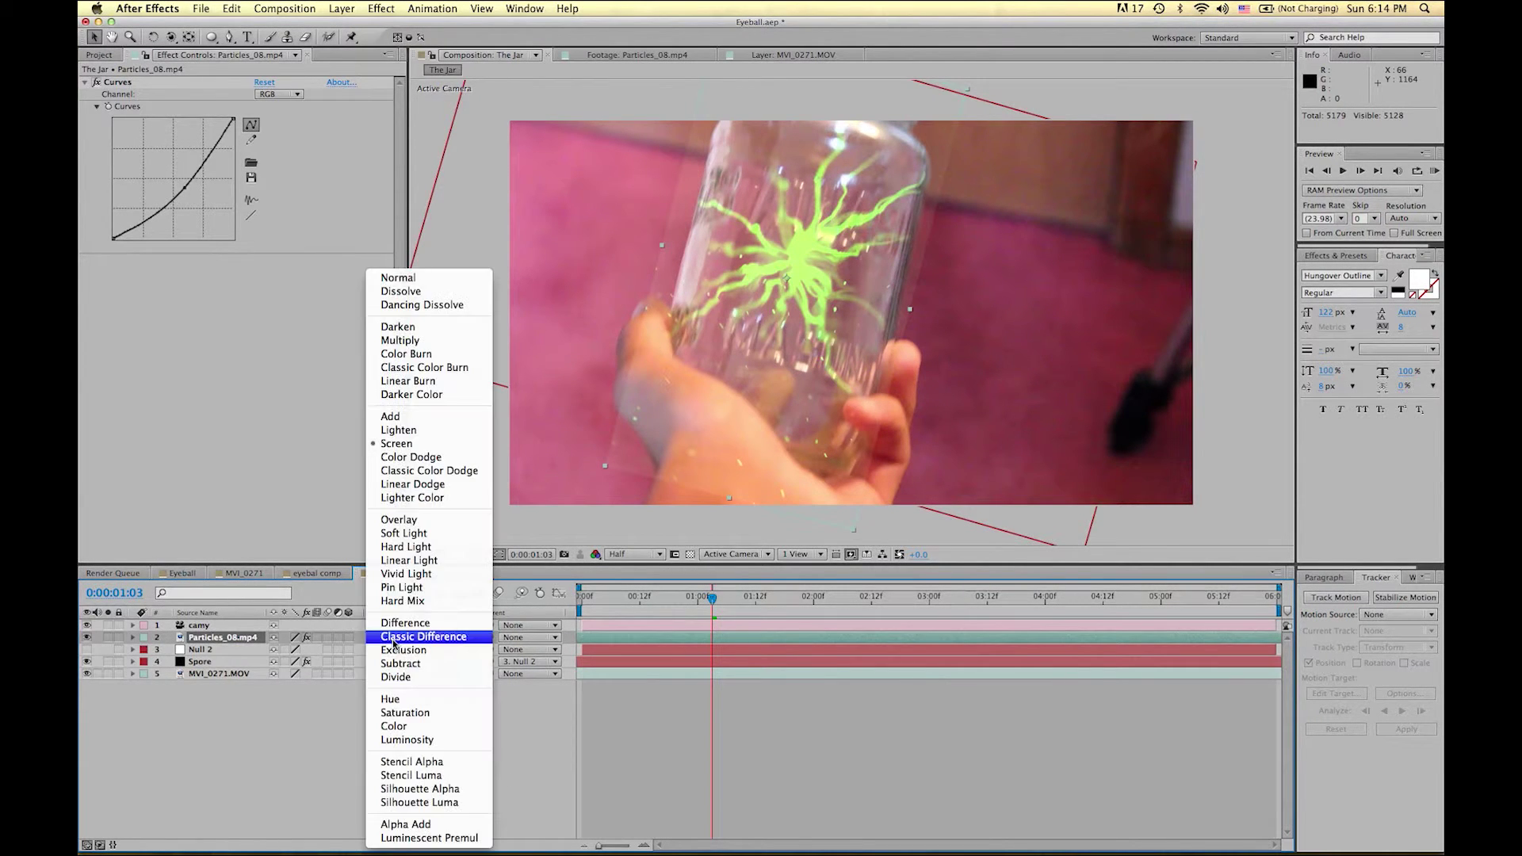
click(422, 425)
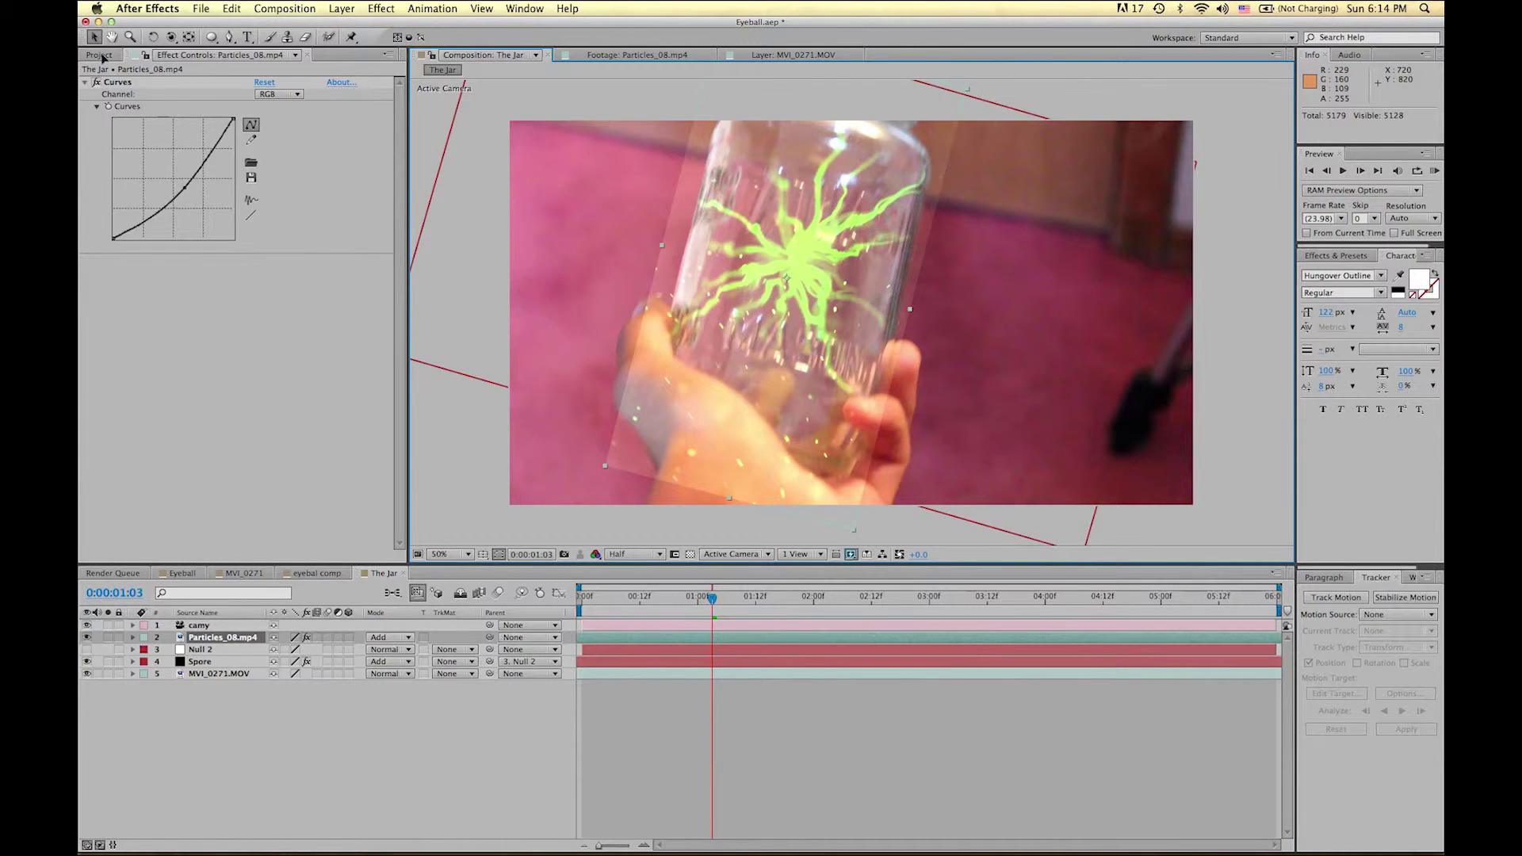
Move the particles layer up over the jar to position 812, 362.
drag(738, 401, 737, 399)
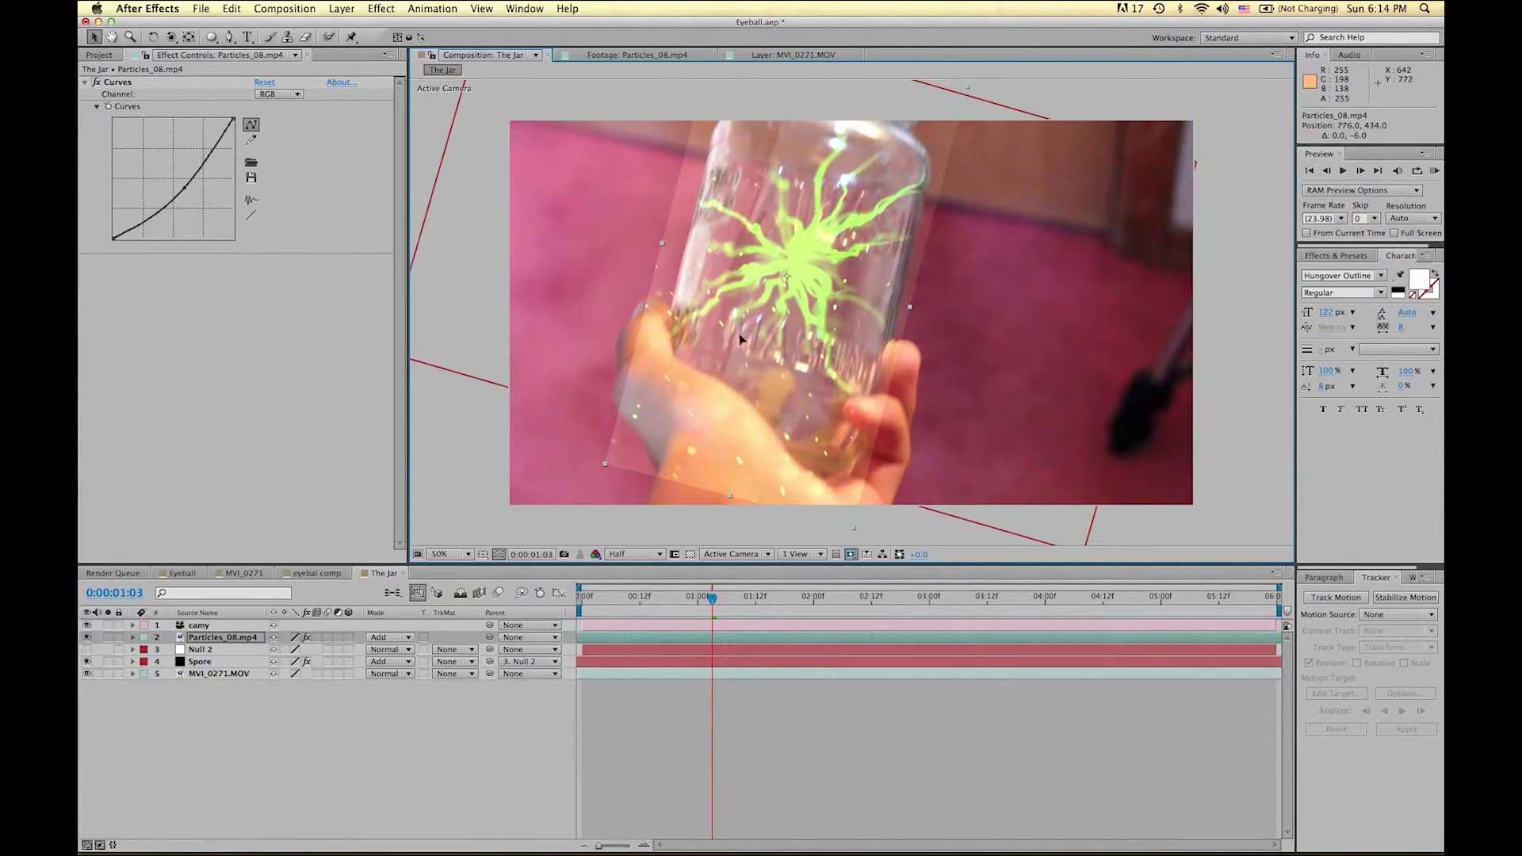
drag(740, 340, 753, 308)
drag(750, 368, 751, 368)
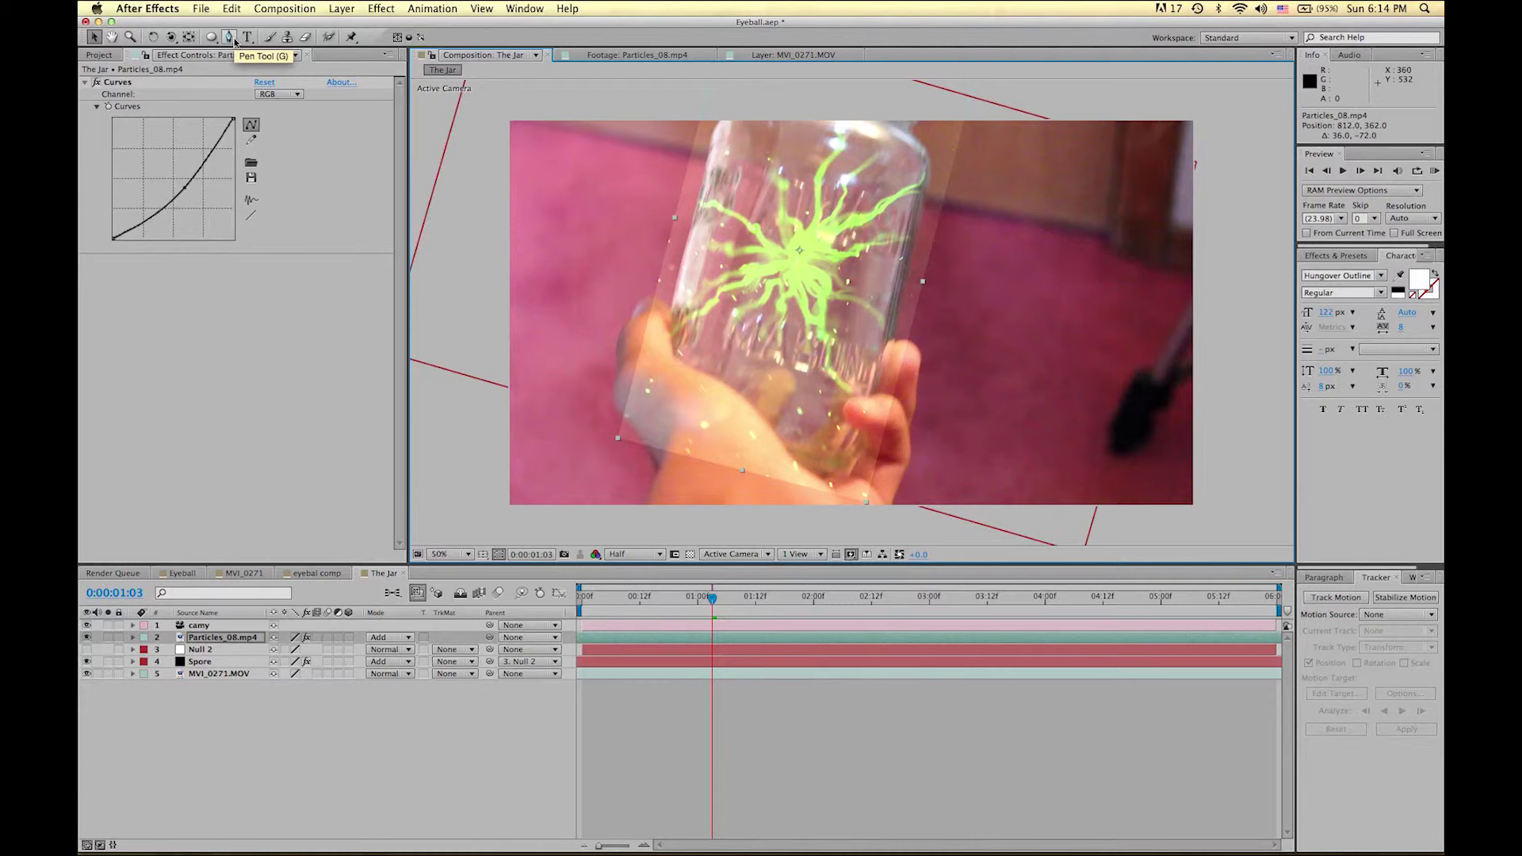
With the Pen tool, trace mask points up the jar's left side and across its top, undoing a stray point.
click(230, 37)
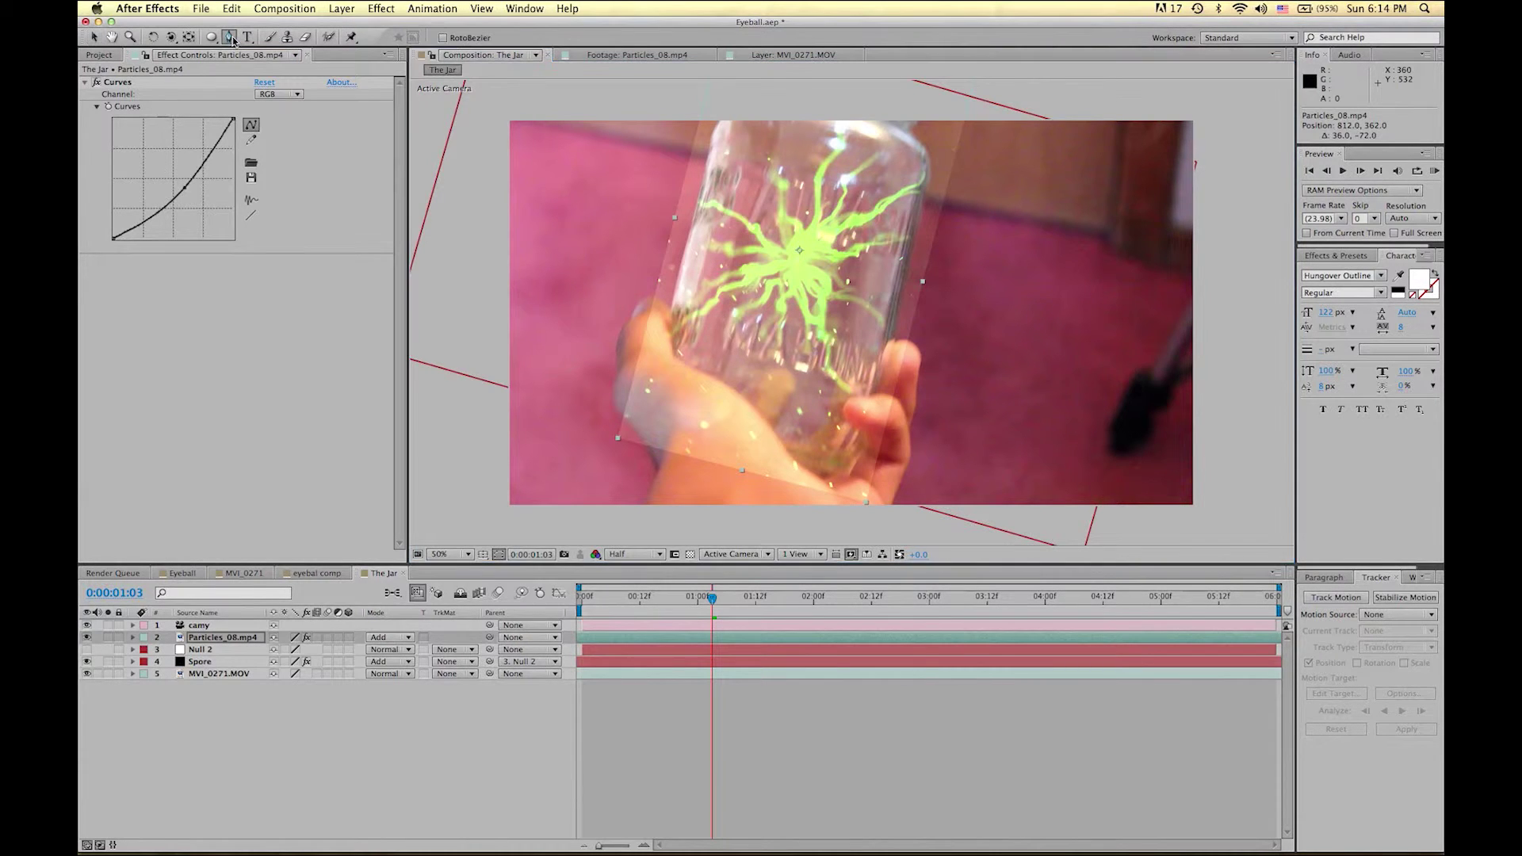
click(786, 447)
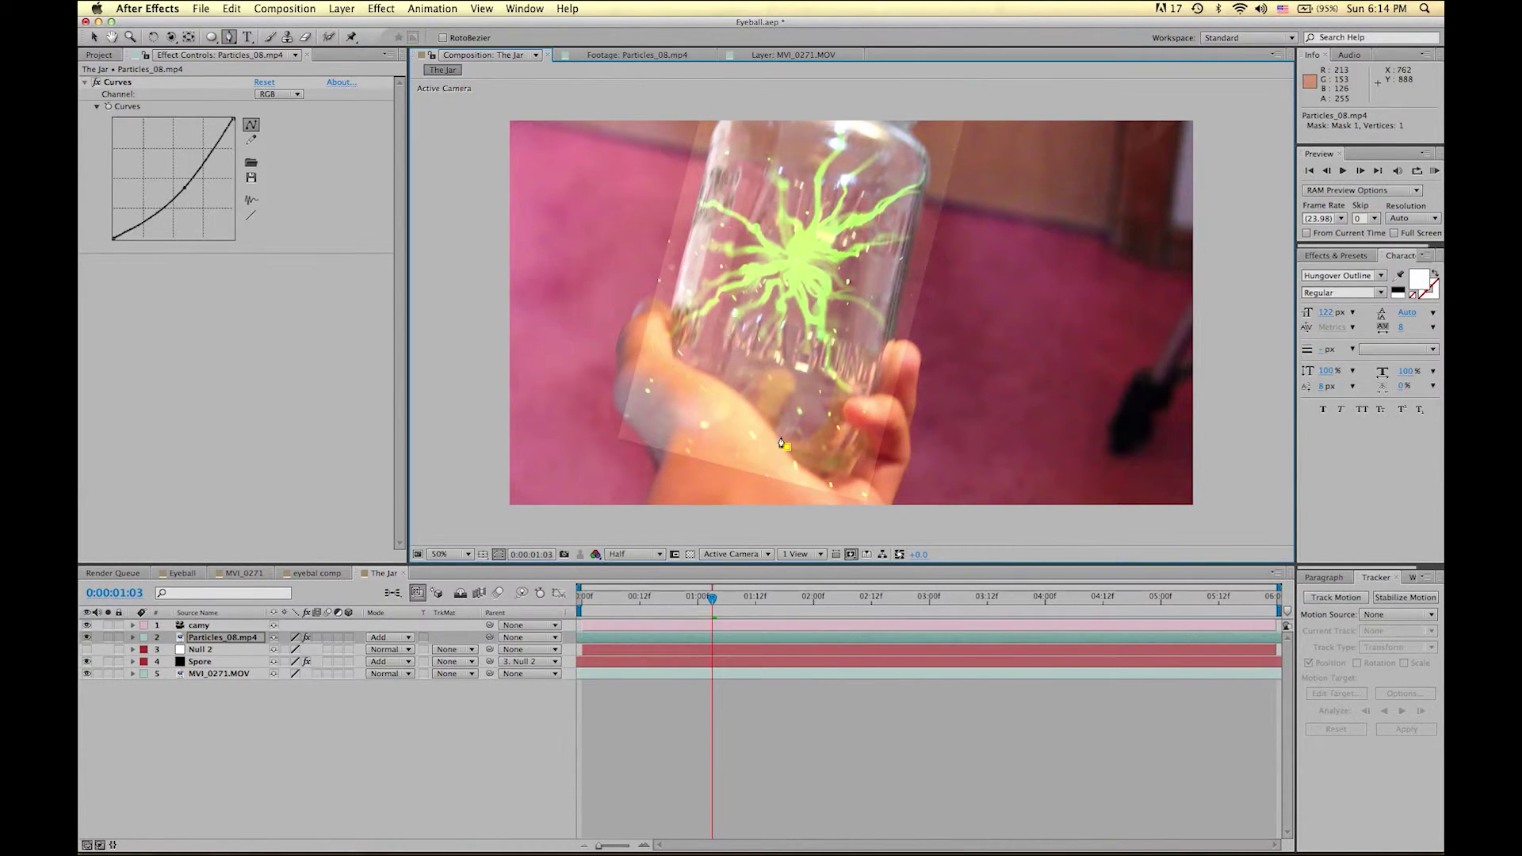
click(751, 404)
click(706, 374)
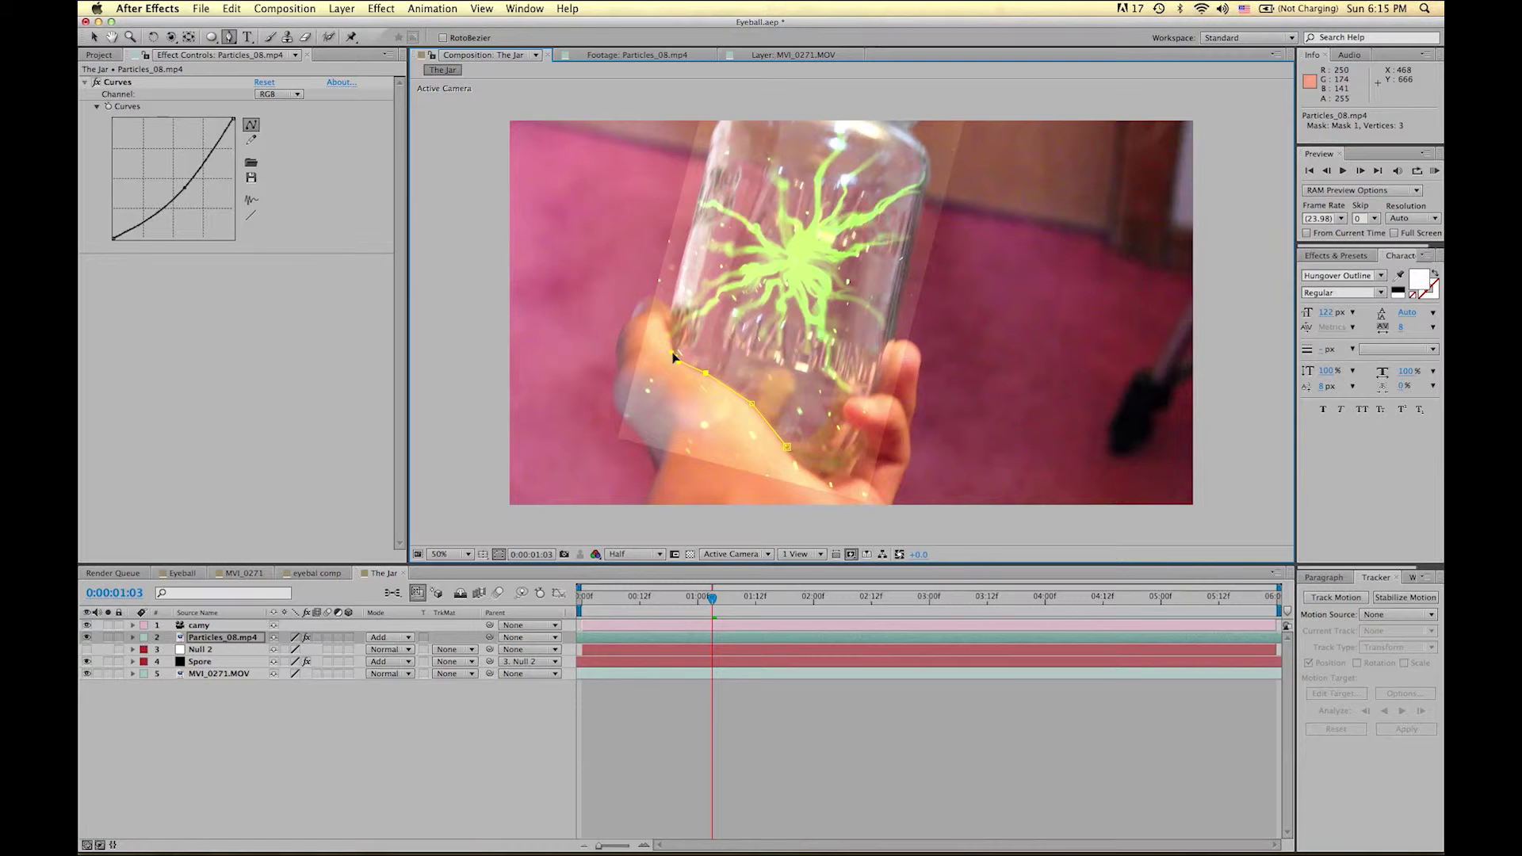
click(675, 357)
click(718, 126)
drag(717, 125, 910, 151)
click(725, 98)
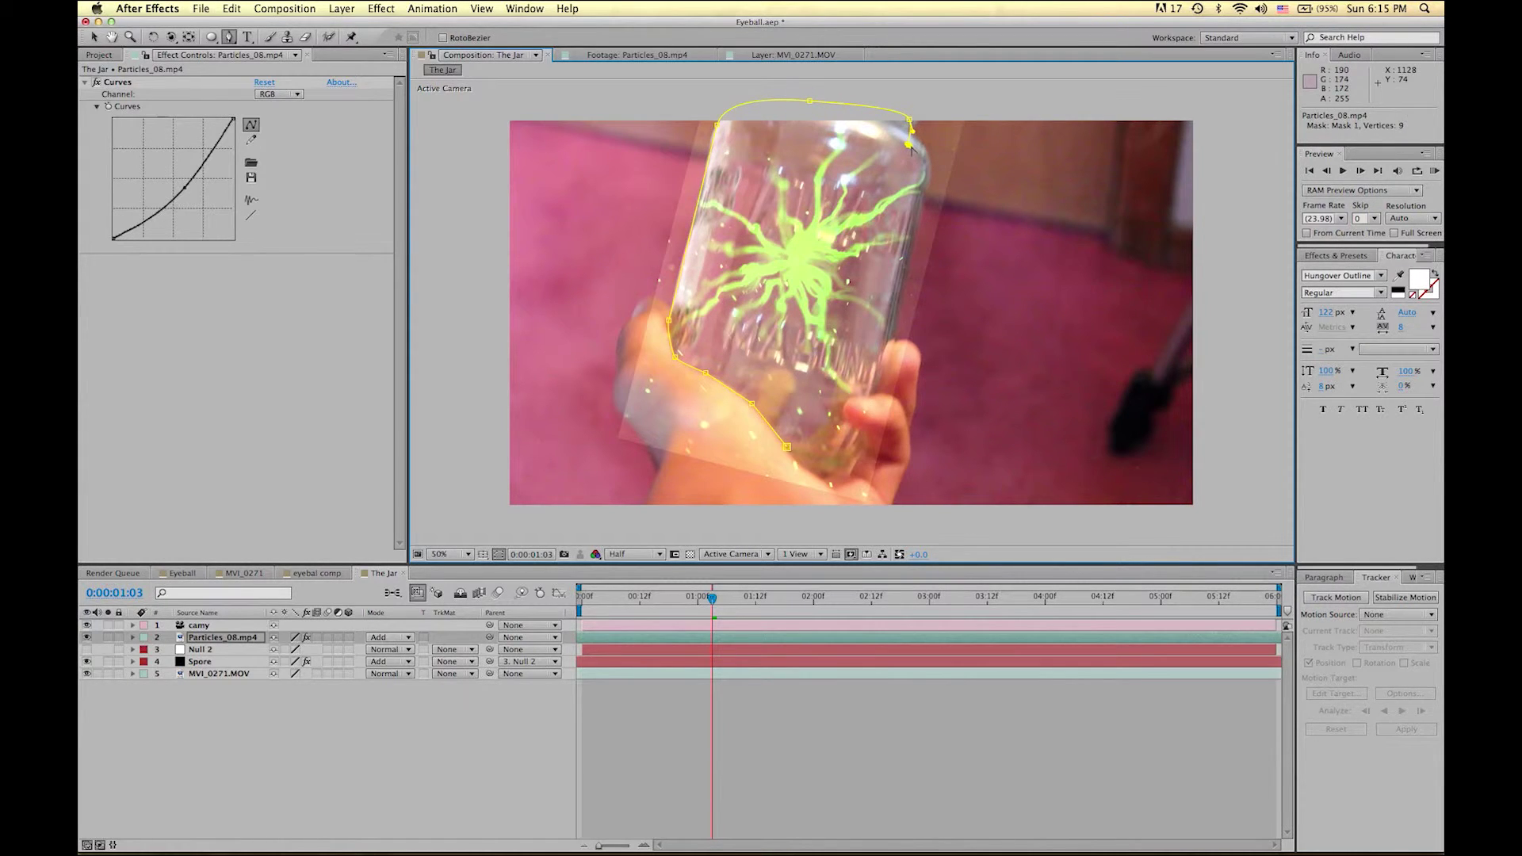
key(super+z)
Continue the mask down the jar's right side and around its bottom, closing the 18-point outline.
drag(928, 179, 922, 205)
click(922, 199)
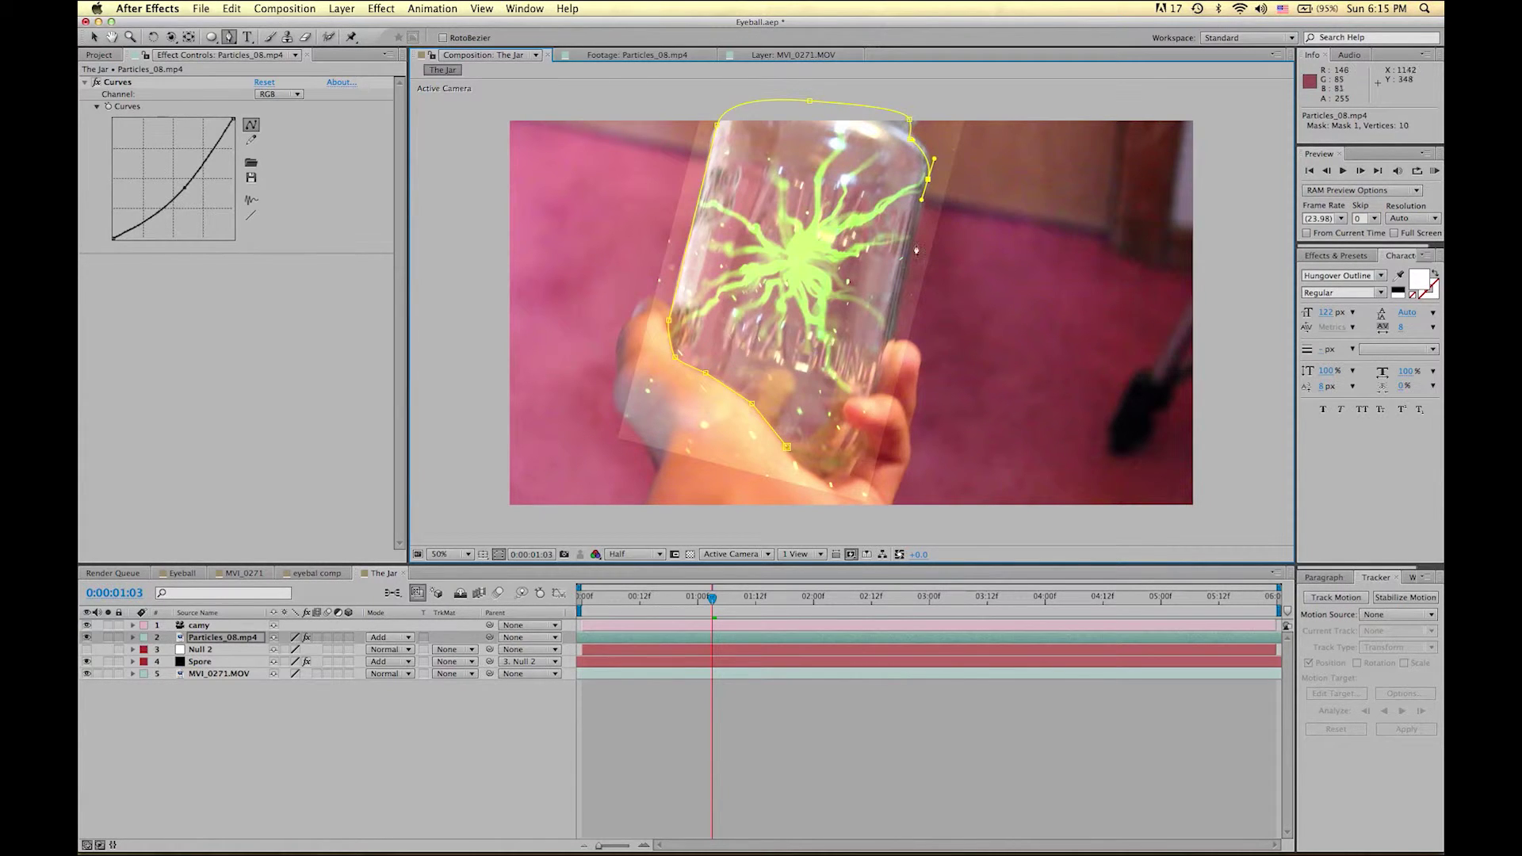
click(892, 336)
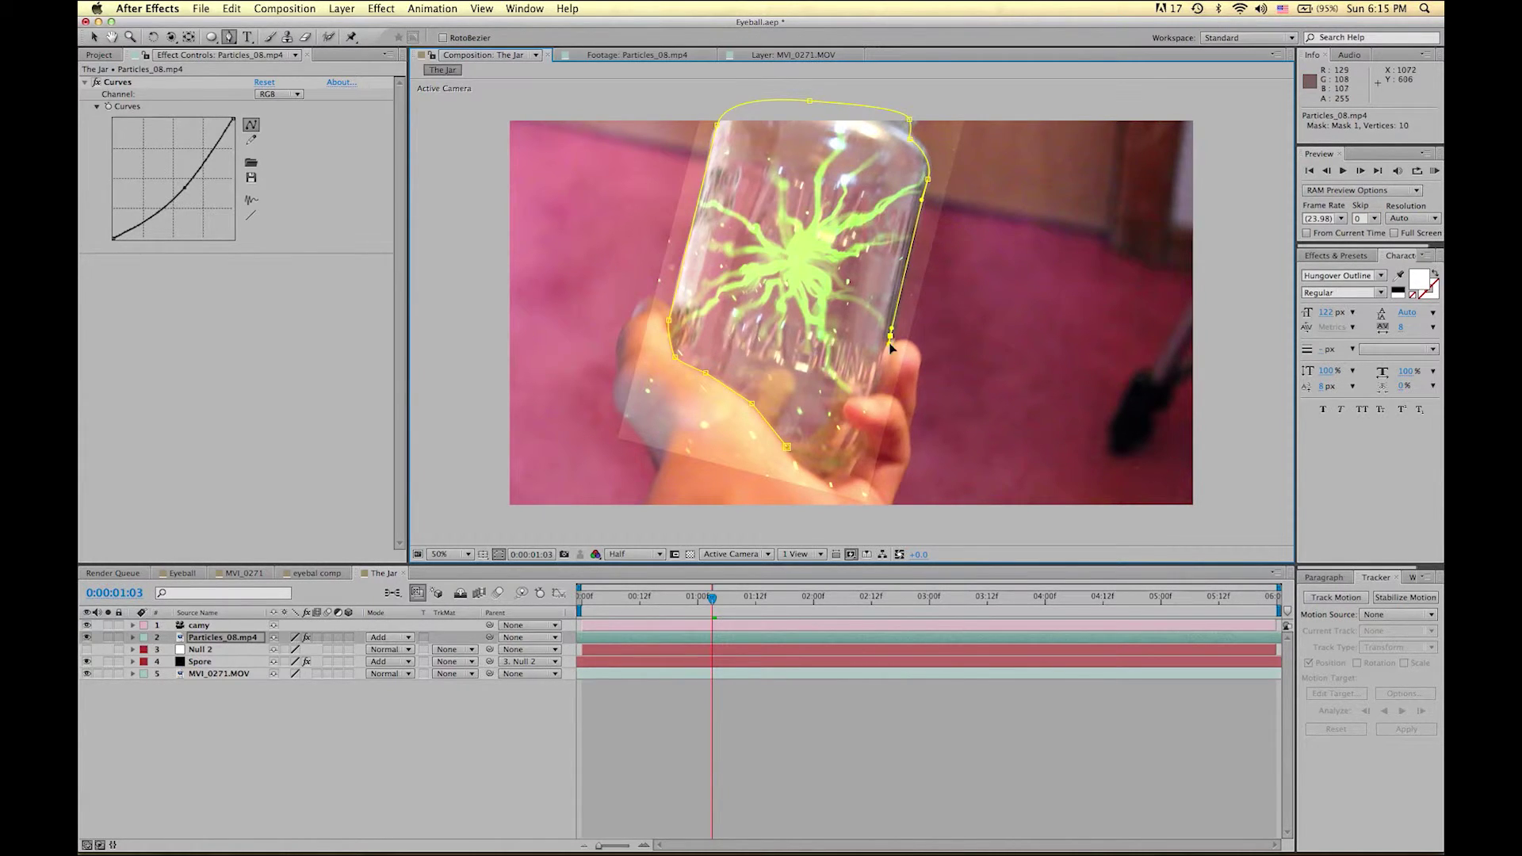
click(876, 394)
click(852, 399)
click(843, 414)
click(859, 431)
drag(850, 470, 814, 468)
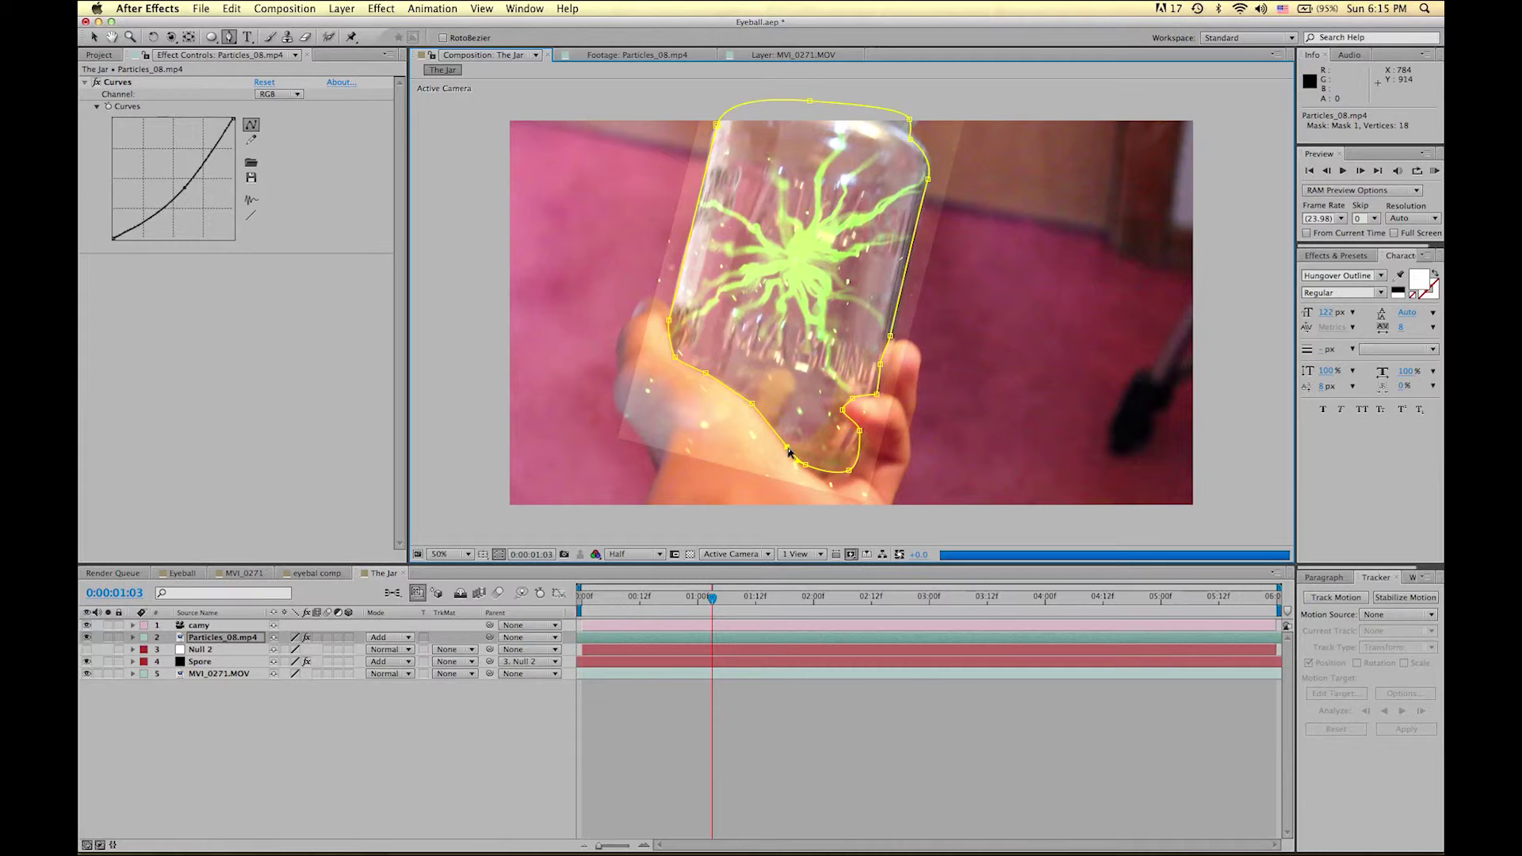
click(788, 450)
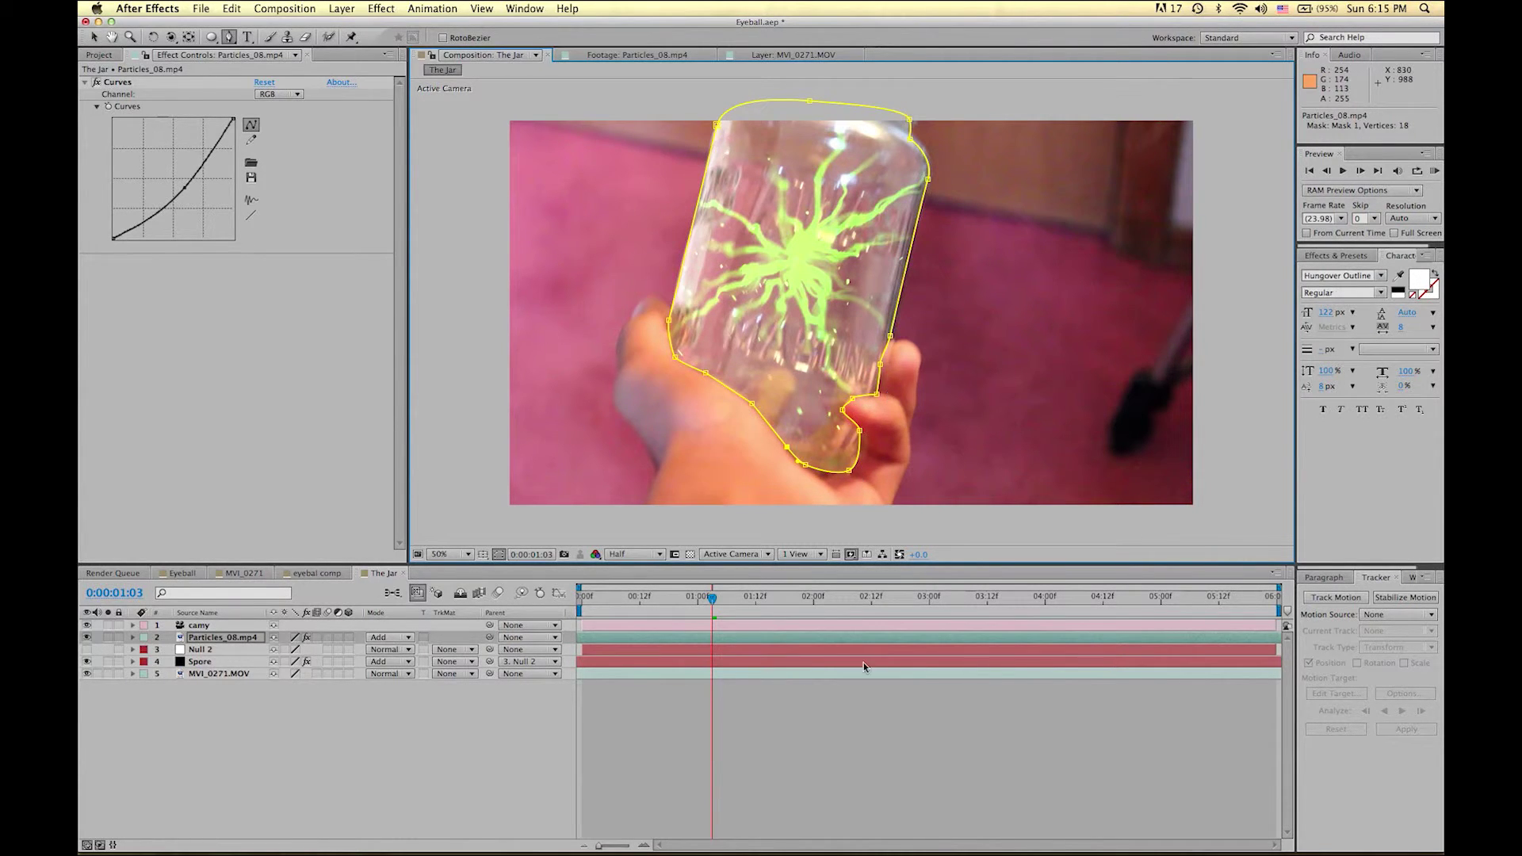
click(837, 704)
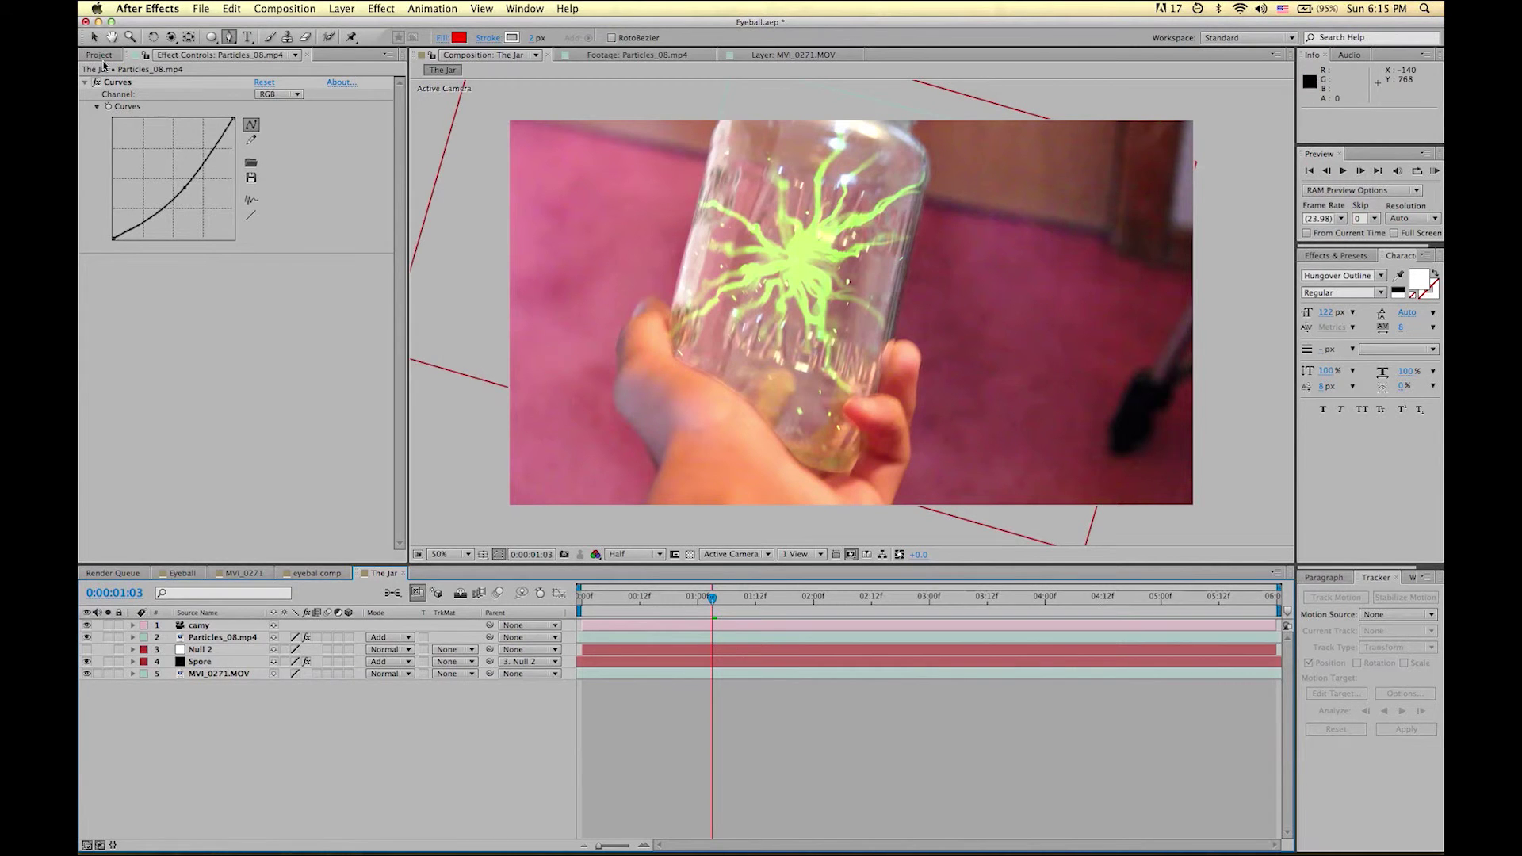
click(93, 37)
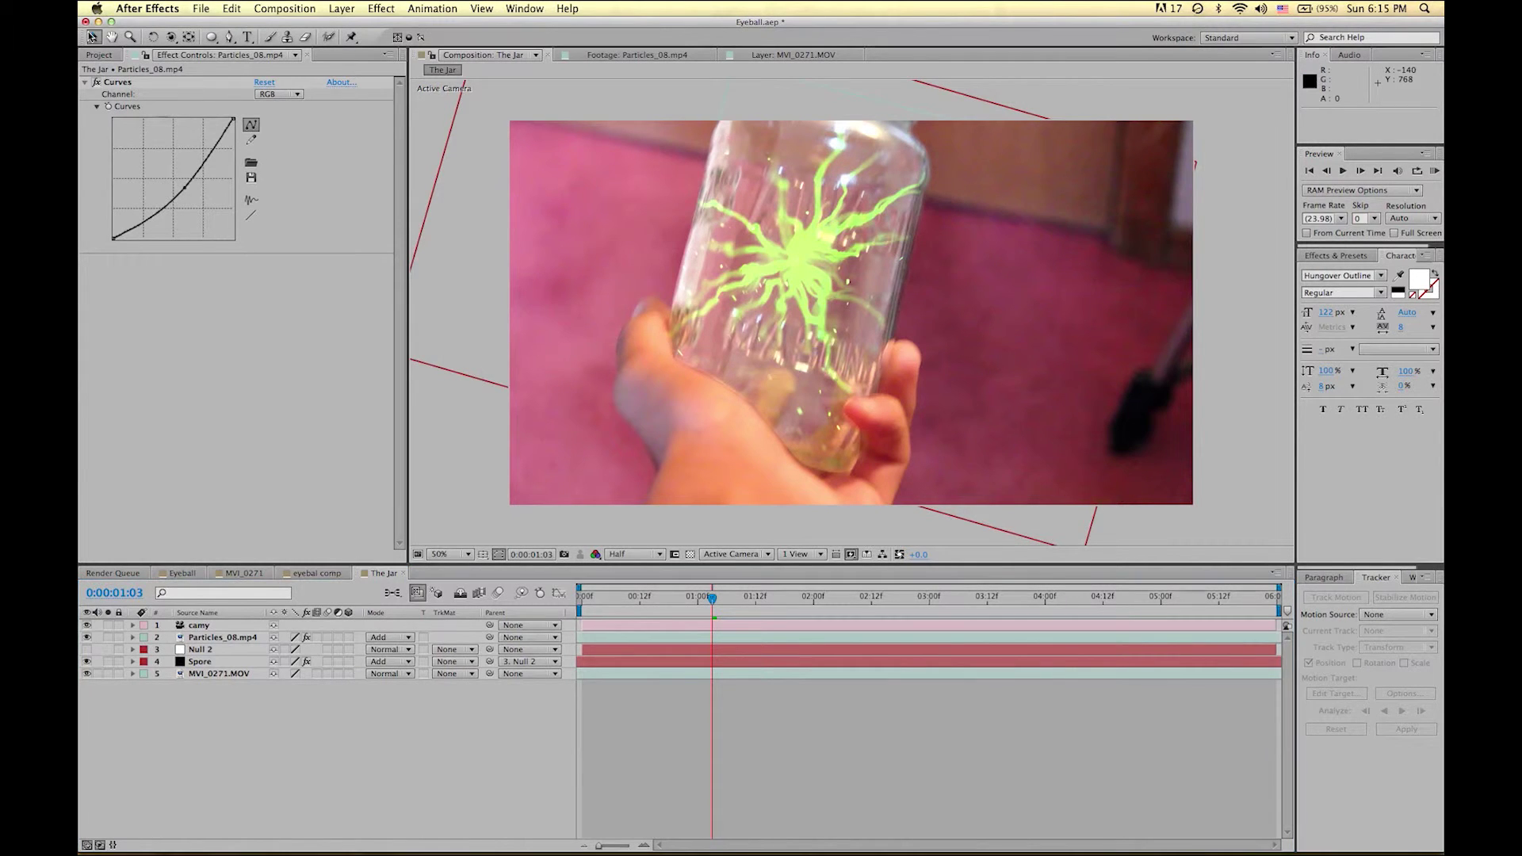
Reveal Particles_08.mp4's Mask 1 properties and try a 15-pixel mask feather.
click(215, 641)
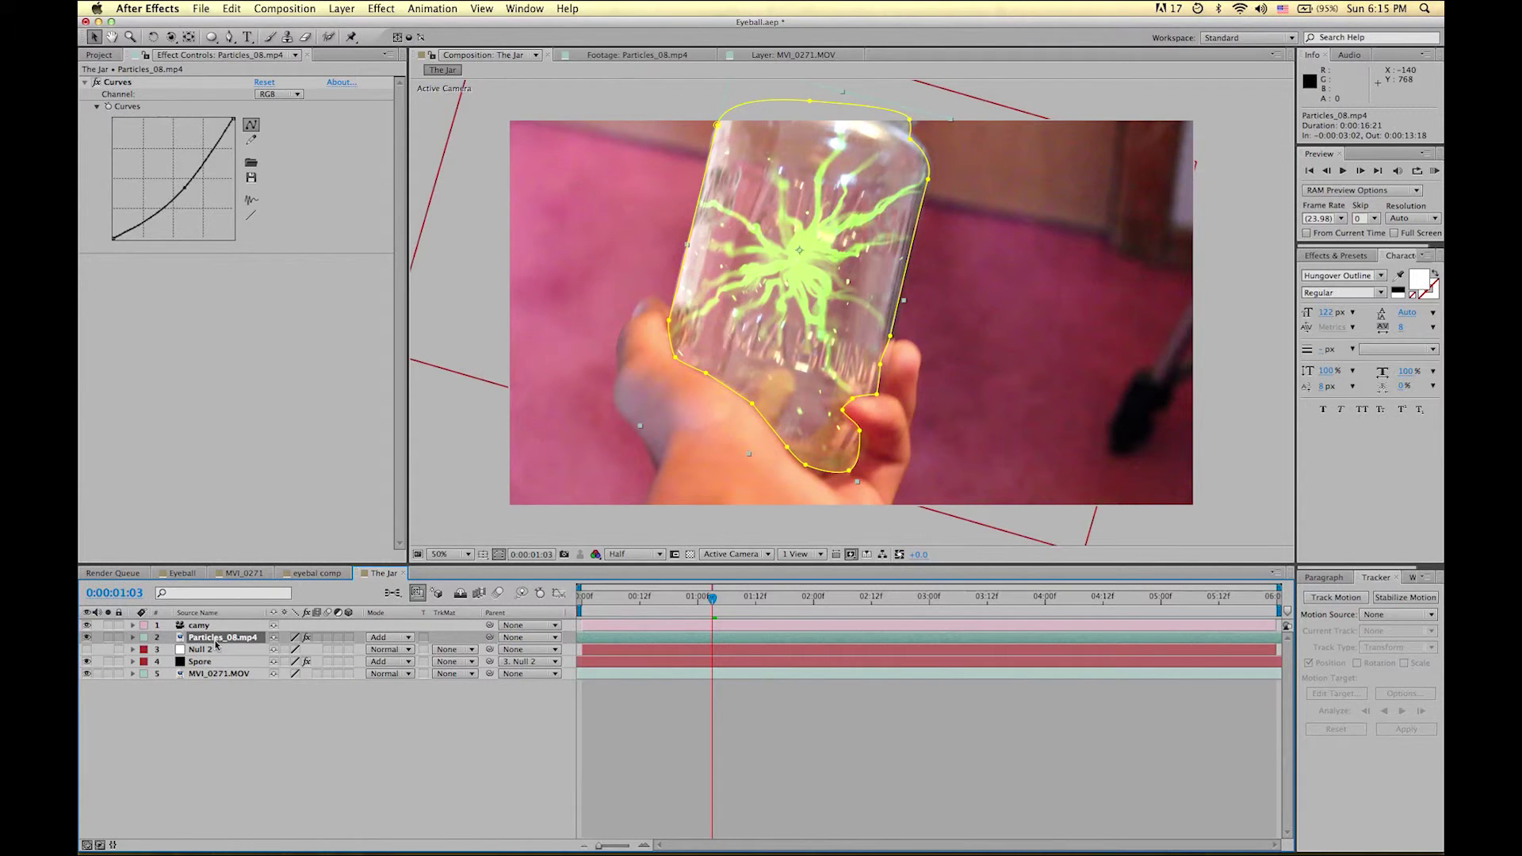
key(m)
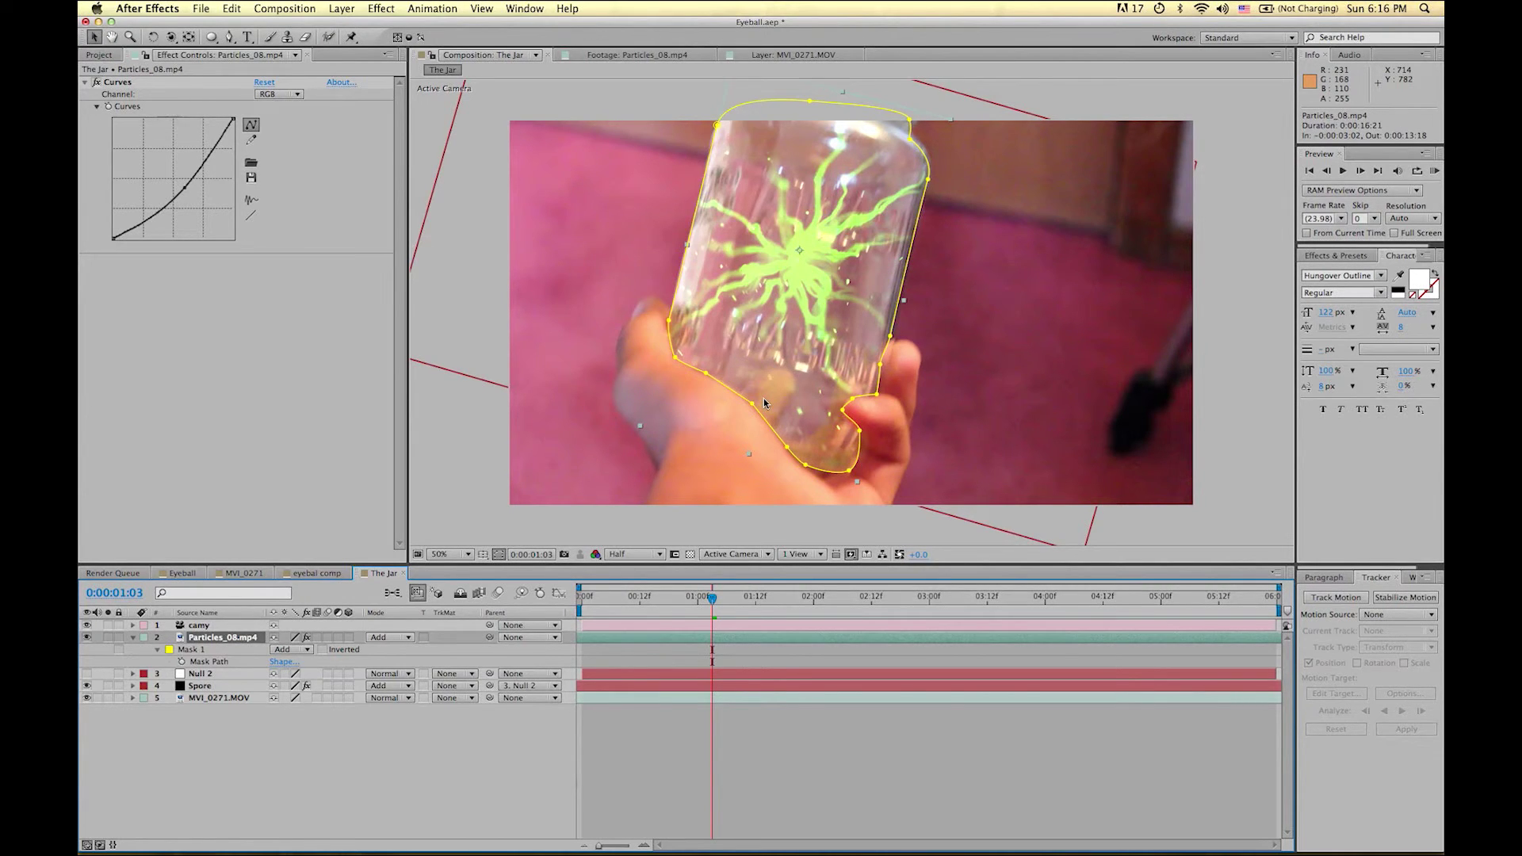
key(m)
key(m)
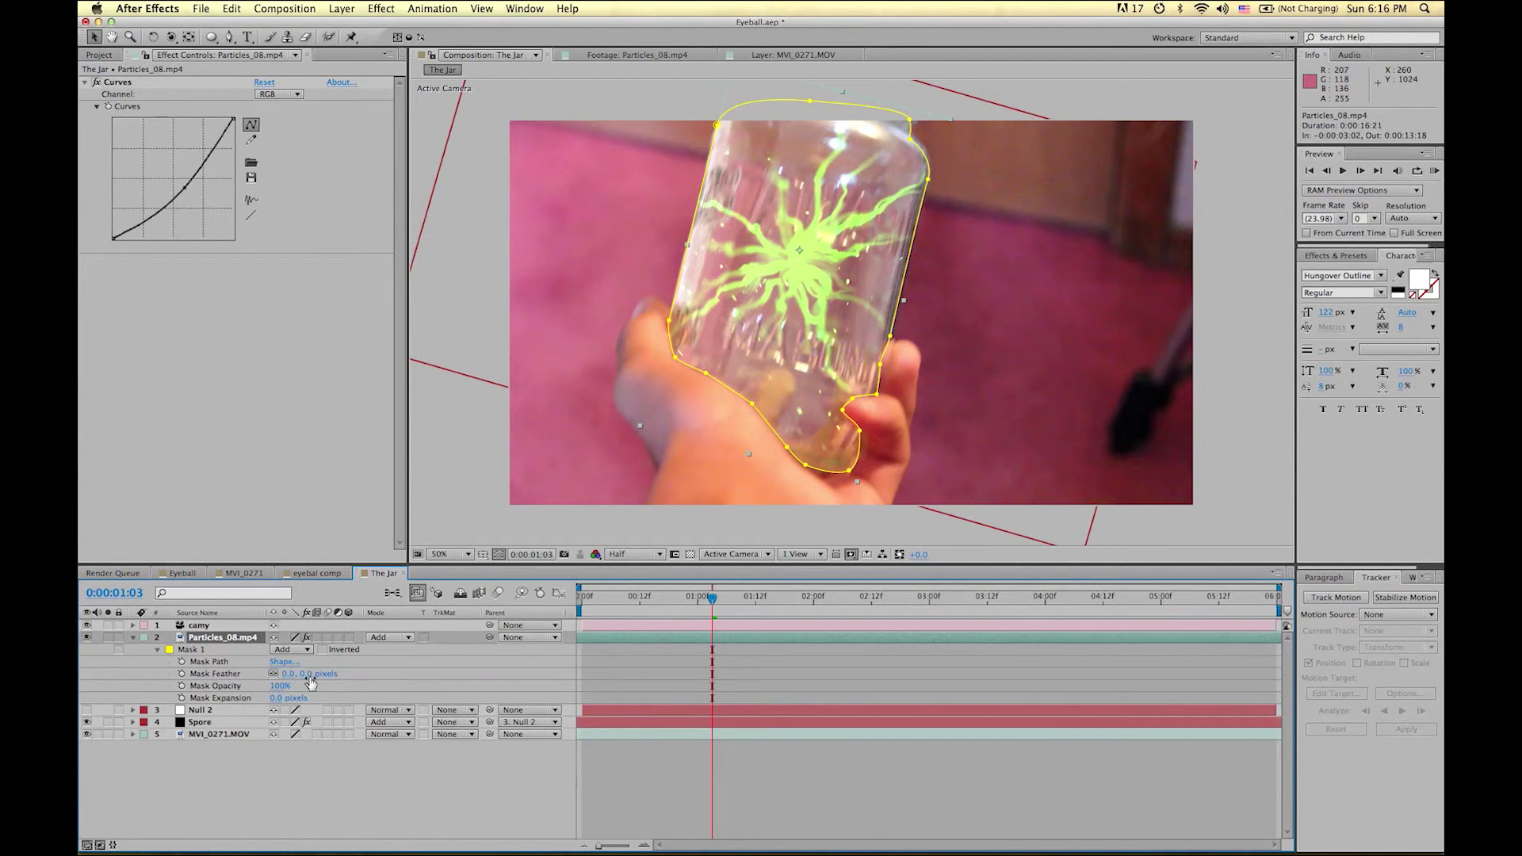
drag(309, 675, 692, 732)
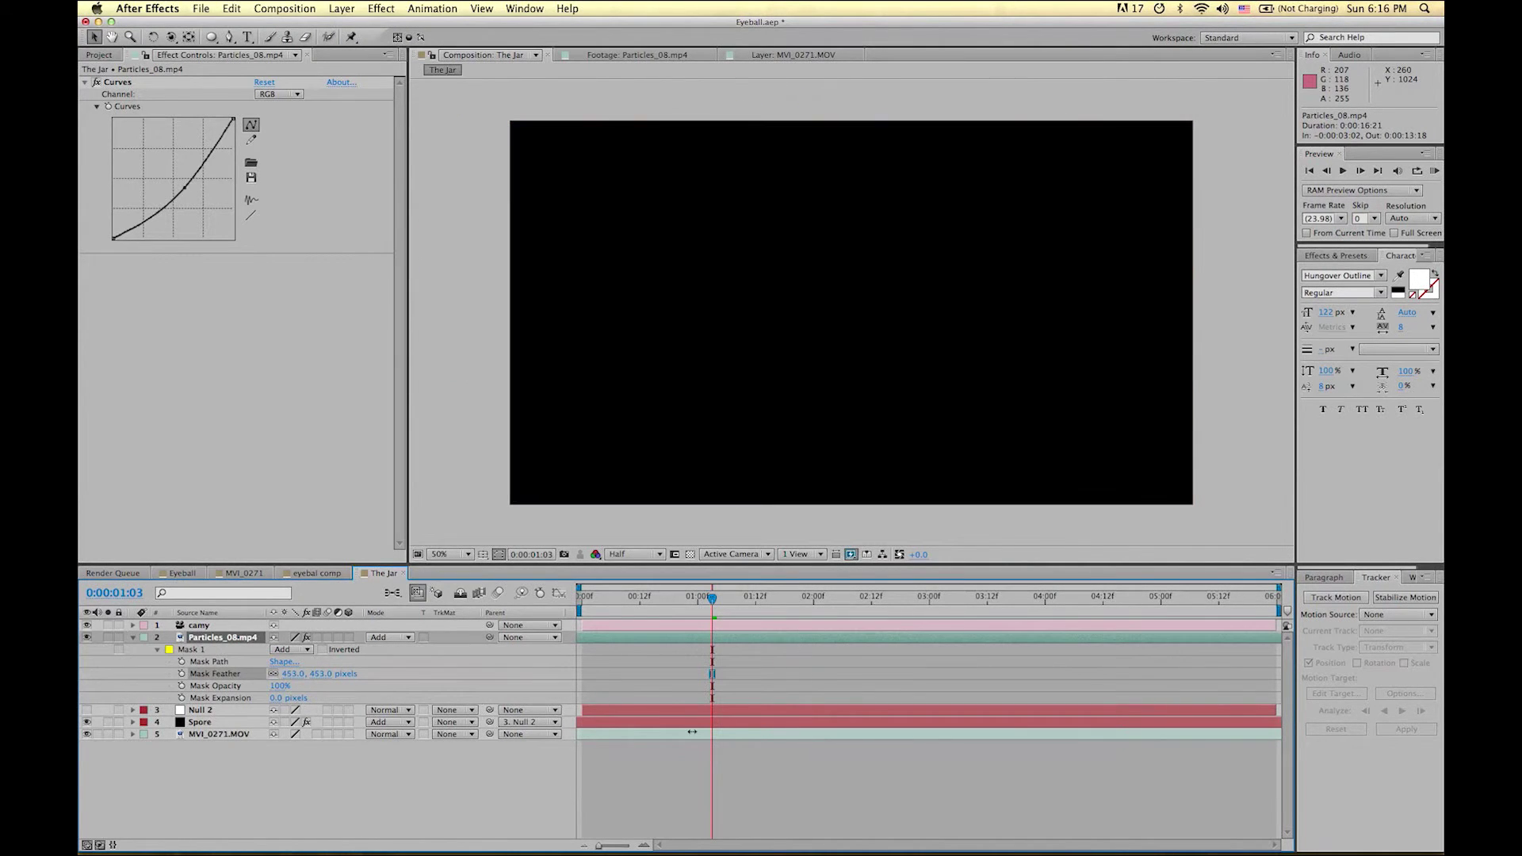
drag(527, 720, 269, 715)
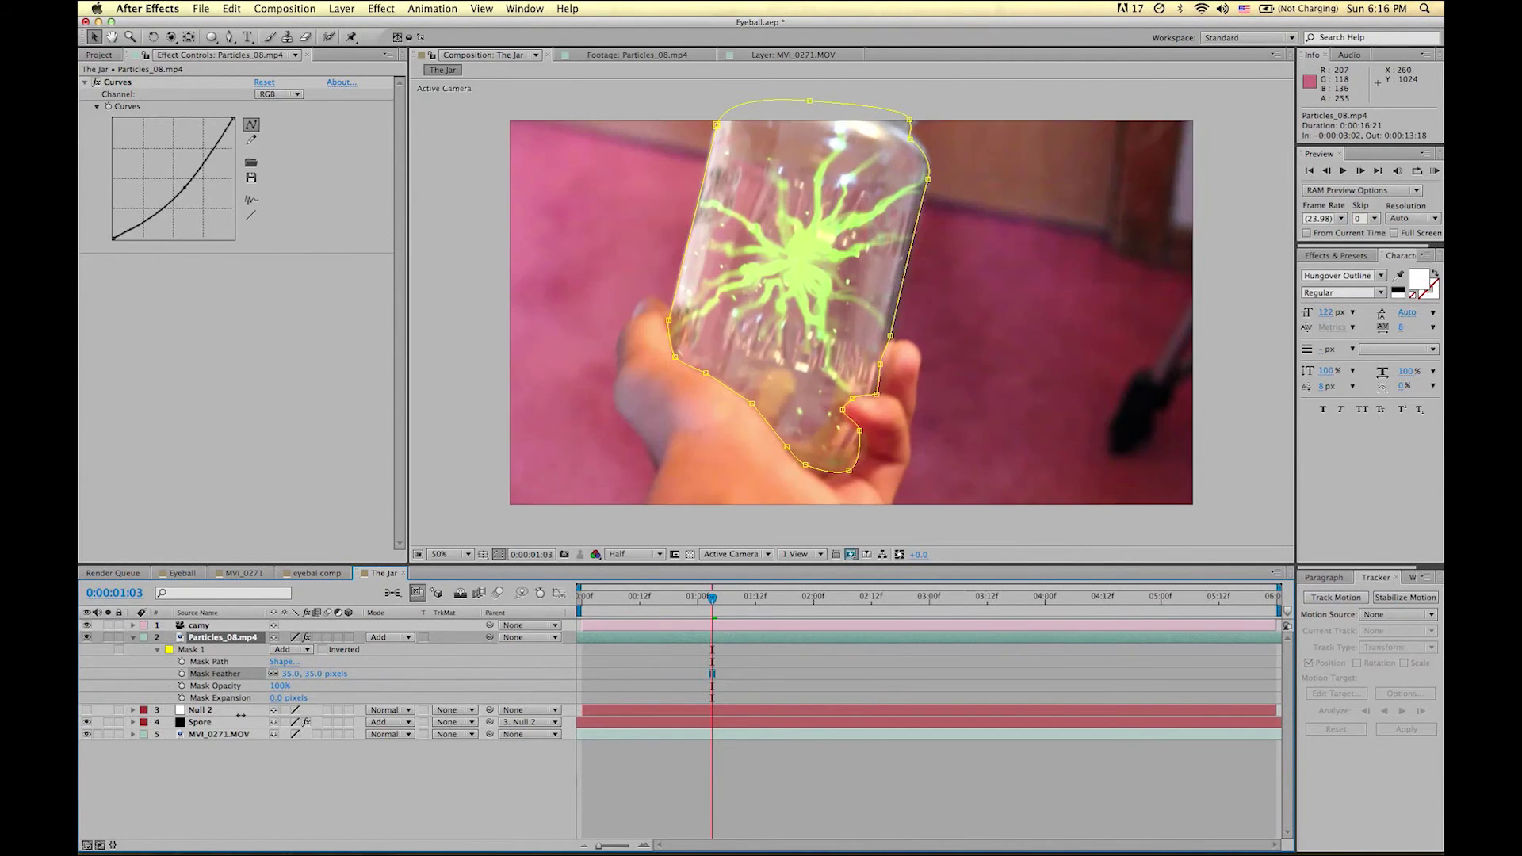
click(313, 674)
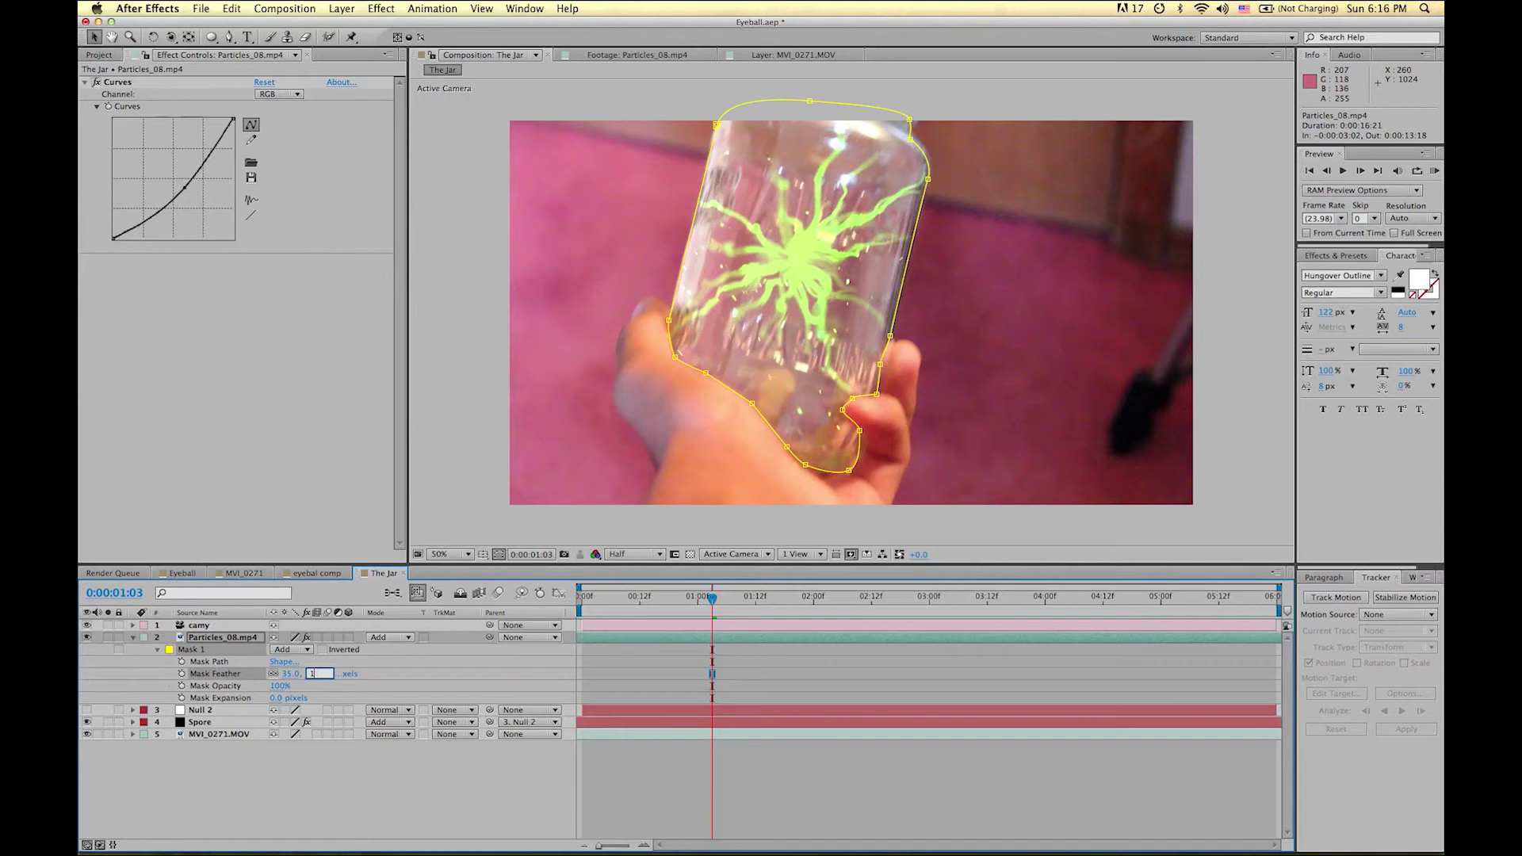
text(15)
key(Return)
Raise the Mask Feather to 30 pixels and return the playhead to 0:00:00:00.
click(731, 798)
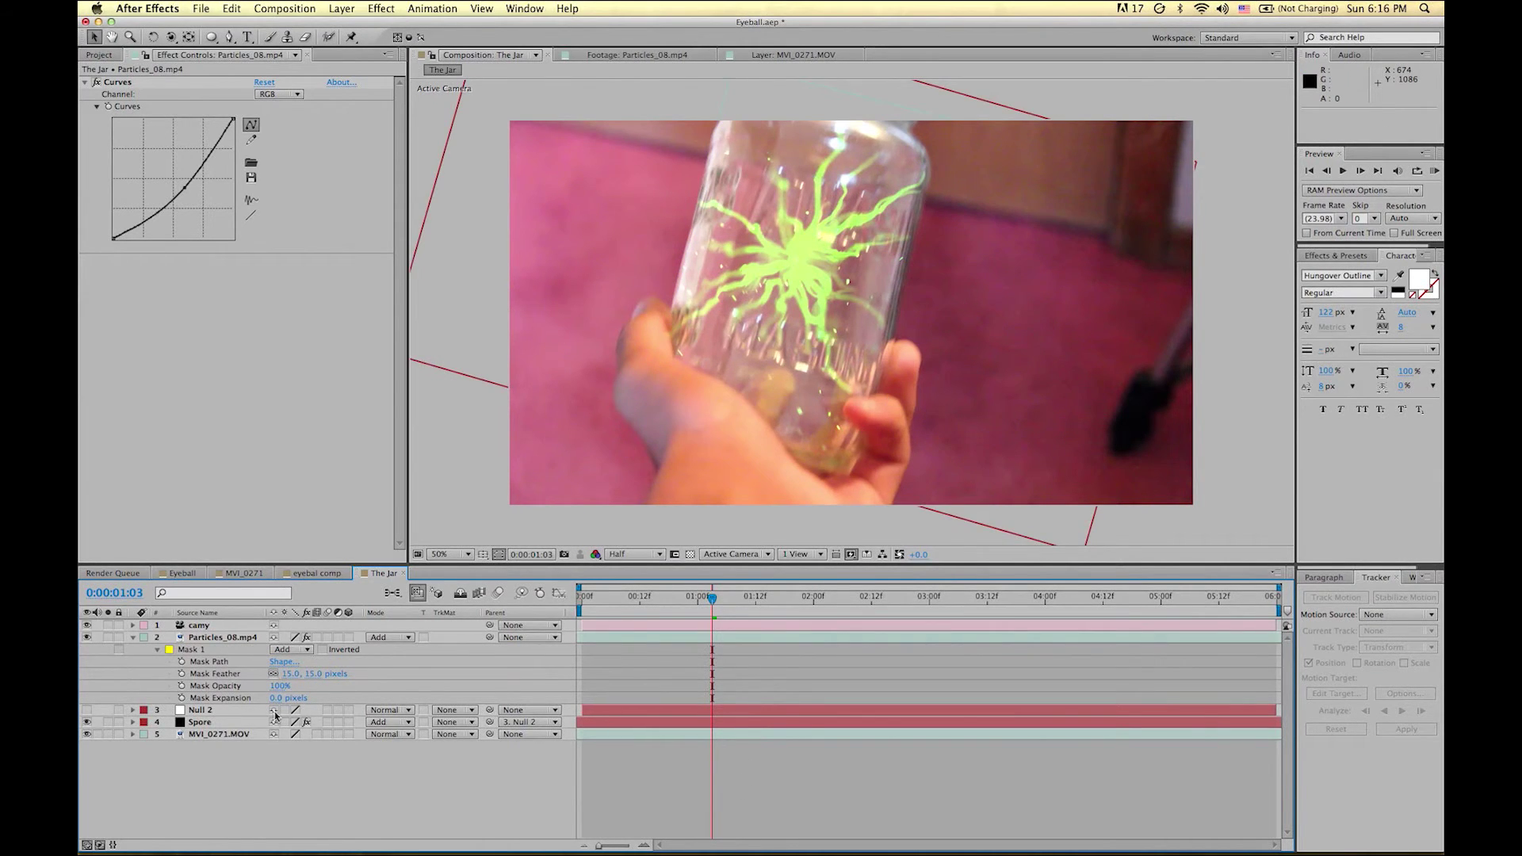
click(320, 673)
text(30)
key(Return)
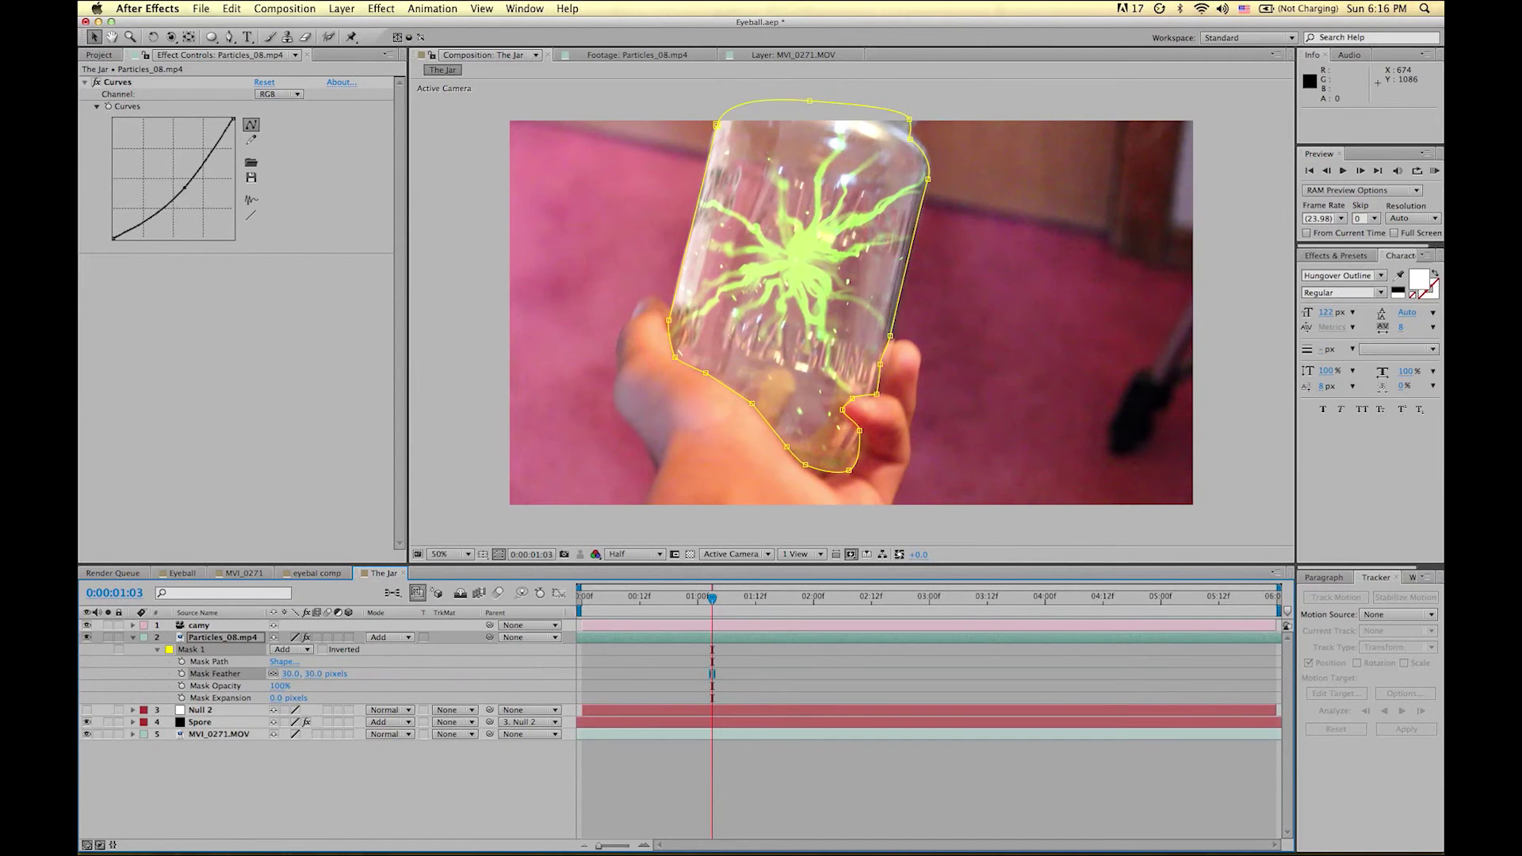
click(629, 805)
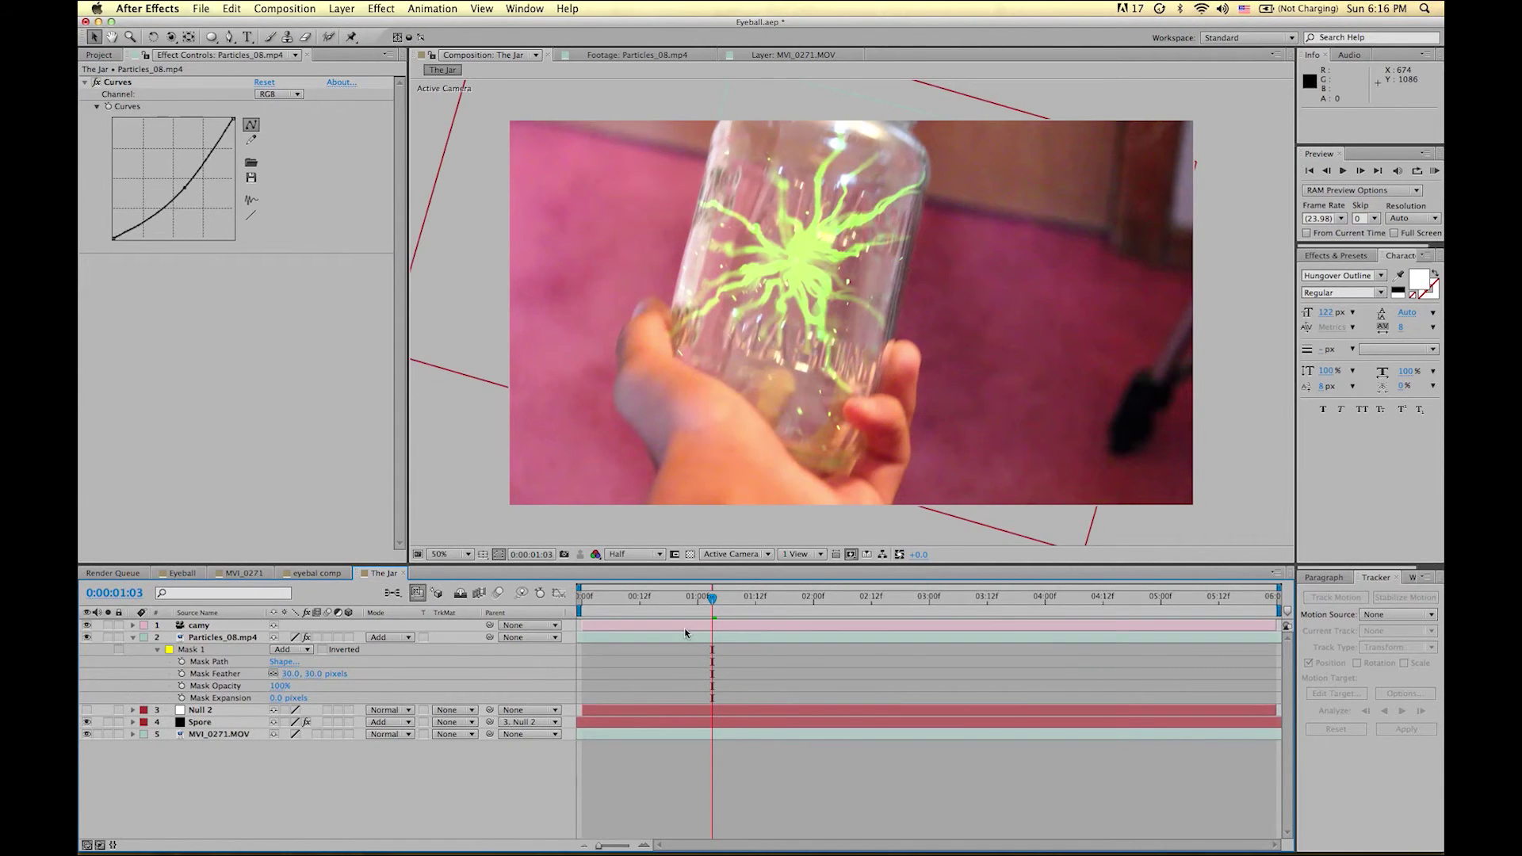
click(316, 675)
click(727, 773)
drag(595, 609, 527, 616)
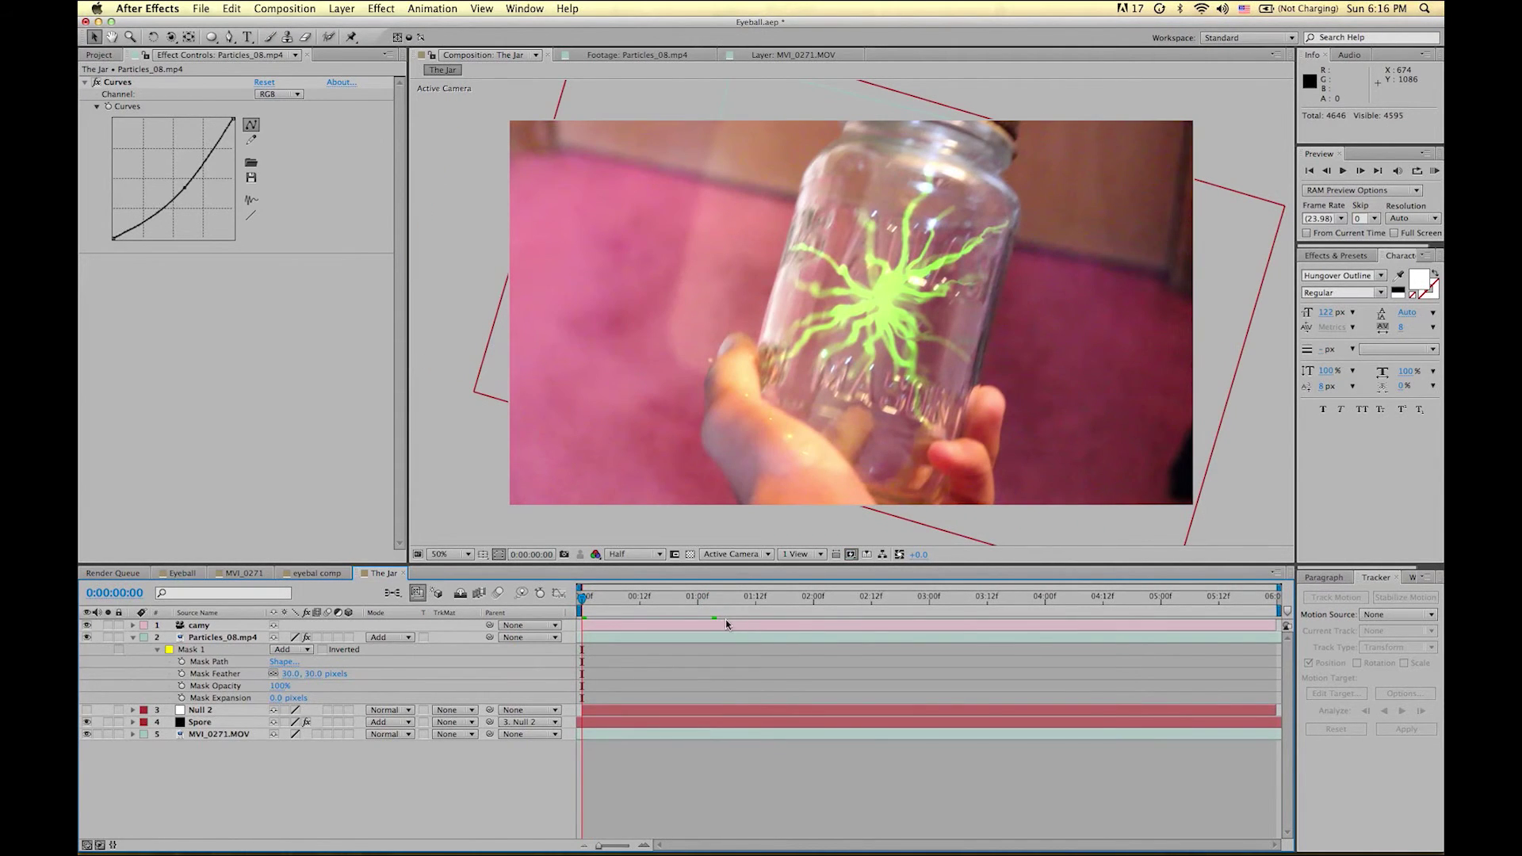
Check the particles at later frames, then return to 0:00:01:03 with Particles_08.mp4 selected.
click(805, 598)
click(1003, 616)
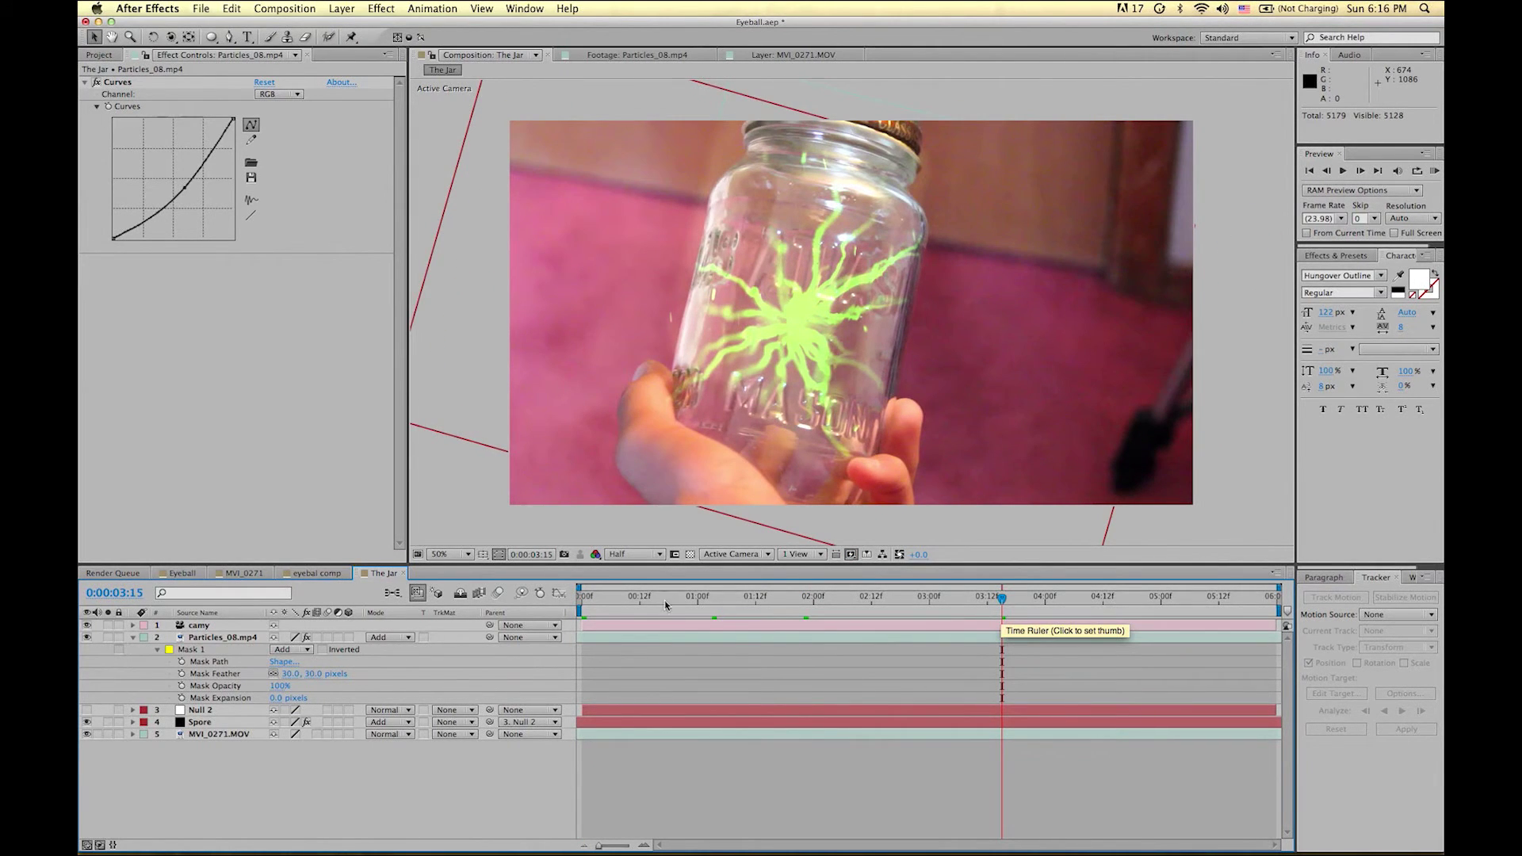
click(712, 606)
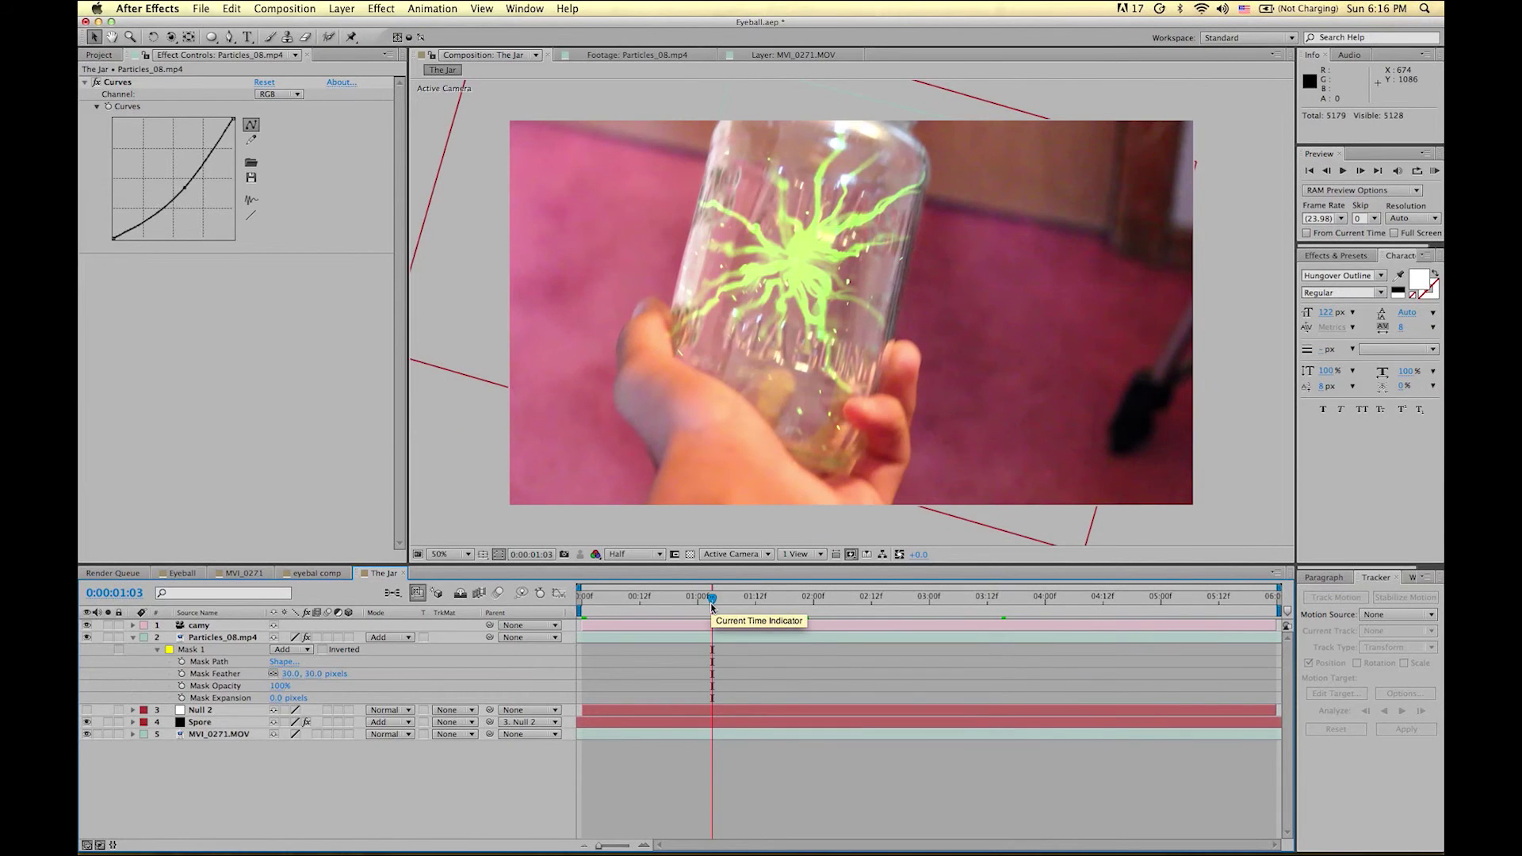
click(648, 640)
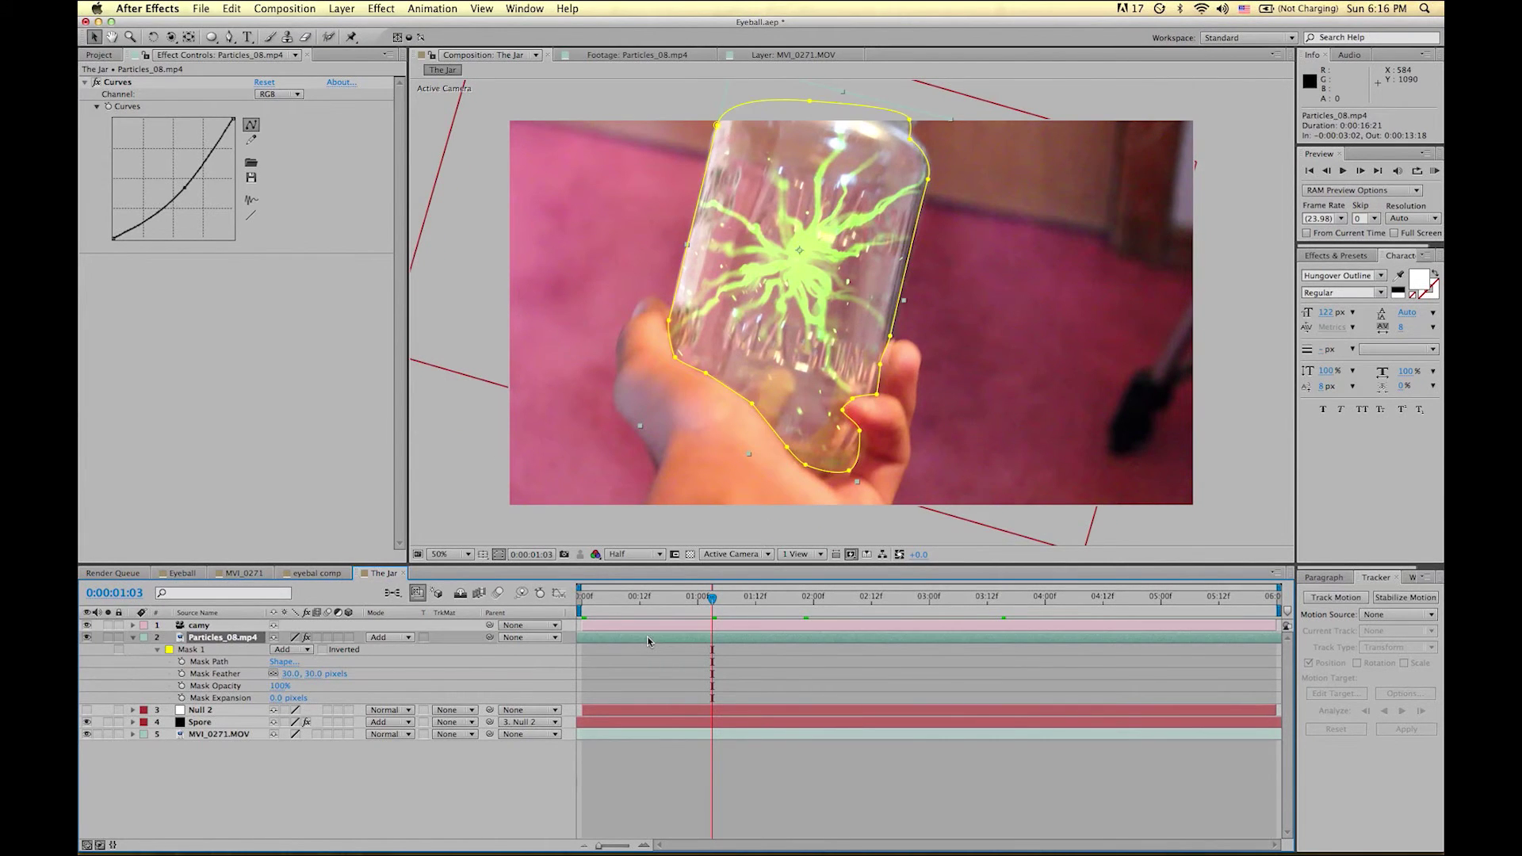
key(t)
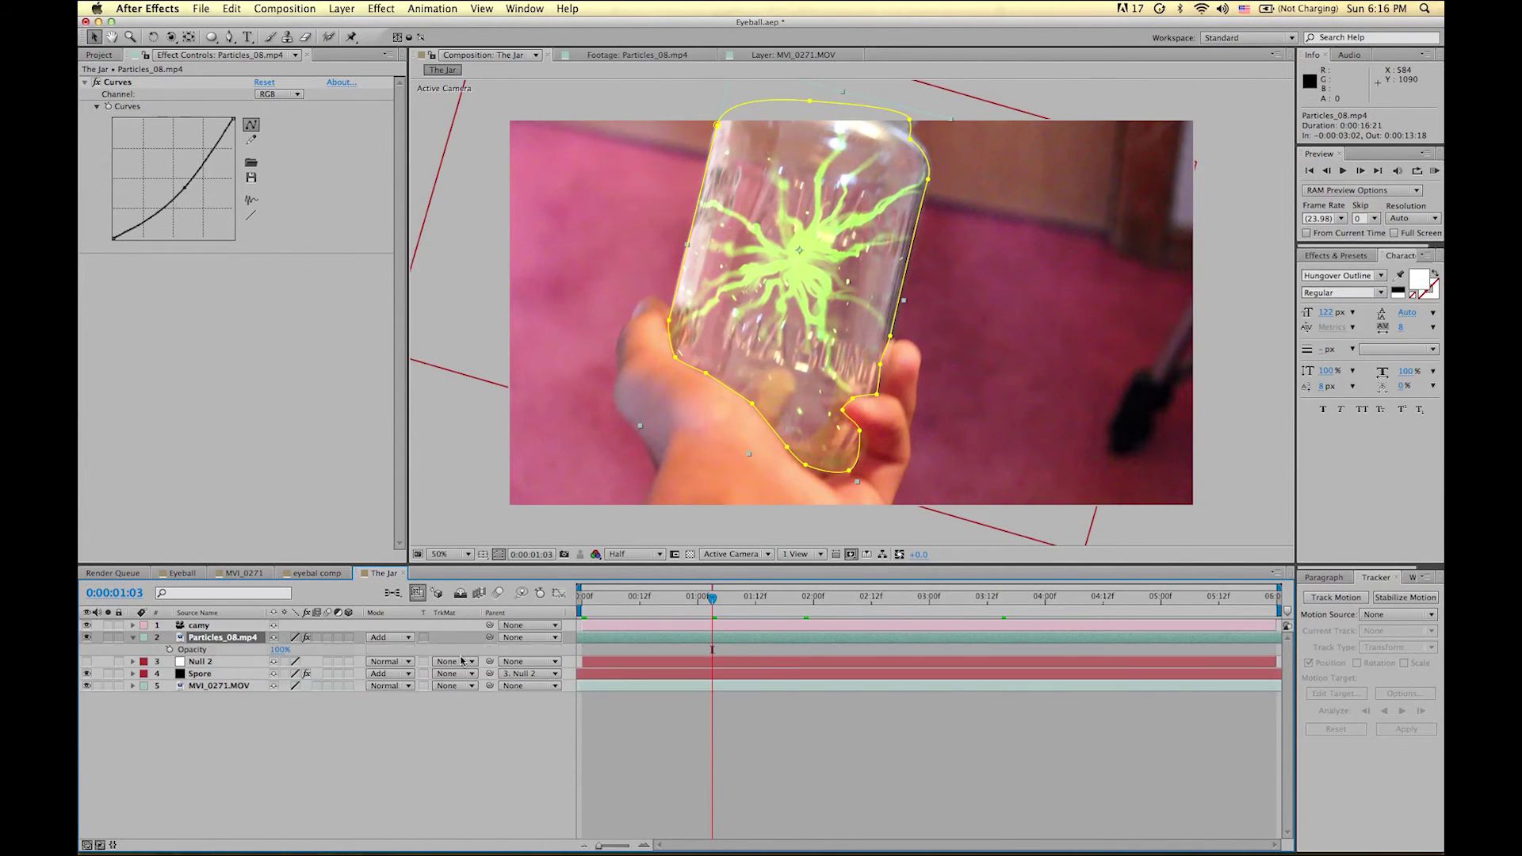
key(t)
click(825, 776)
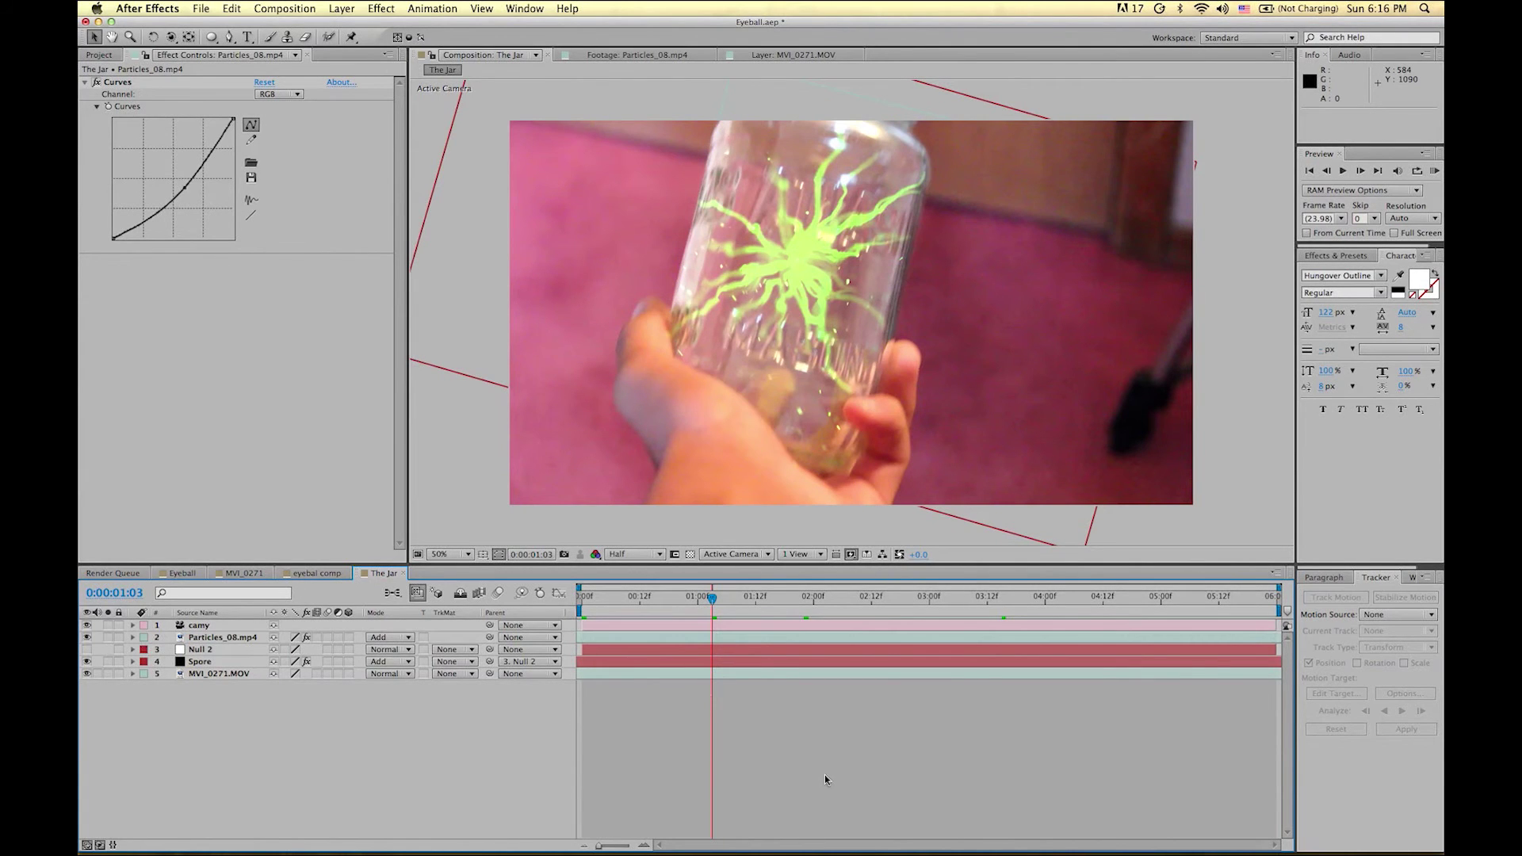
click(227, 641)
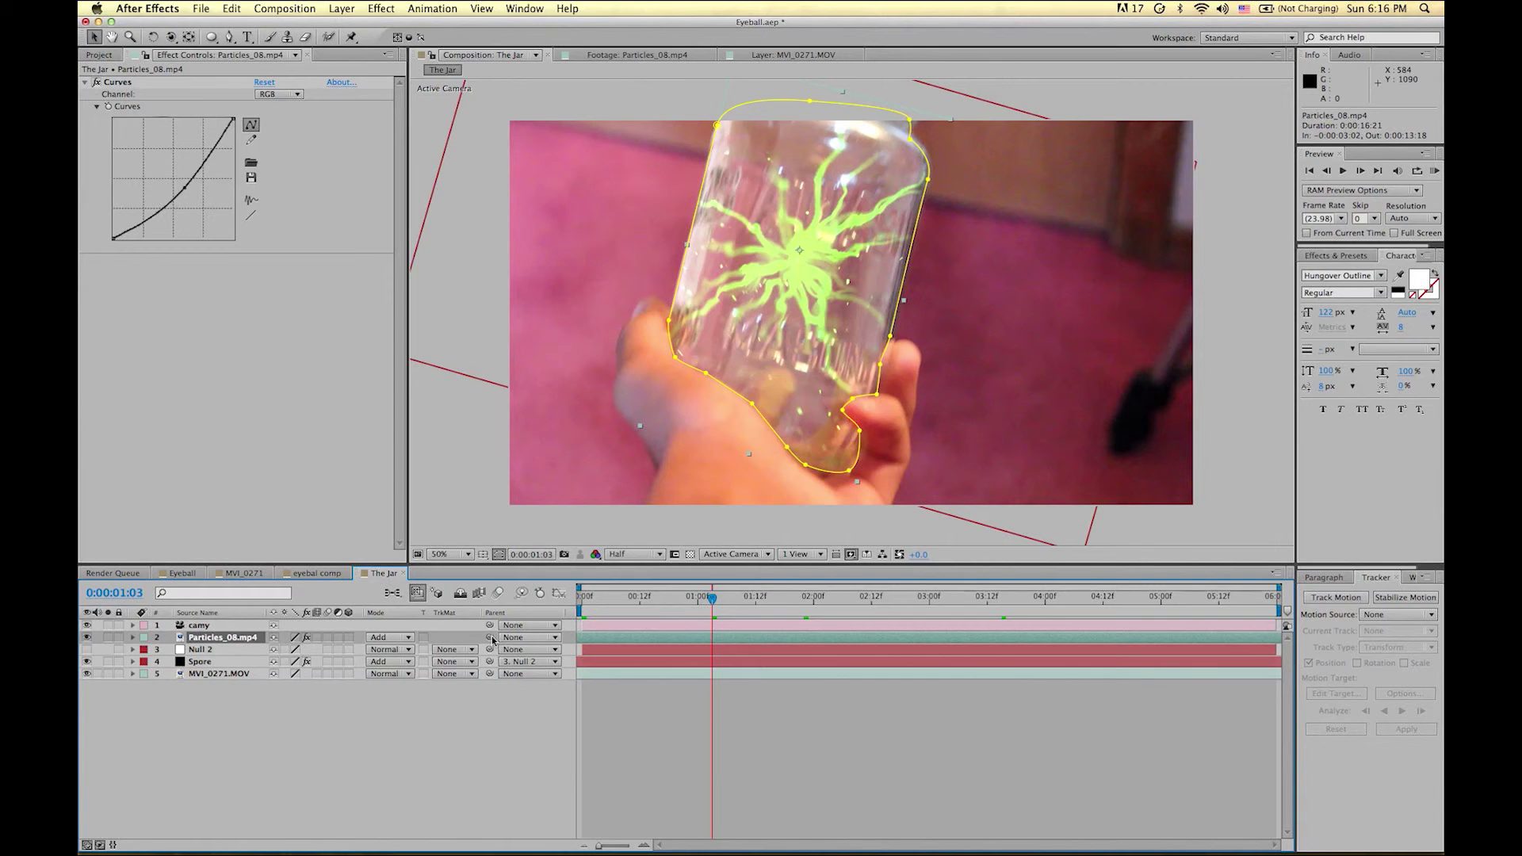
Parent Particles_08.mp4 to the Spore layer and move it below Null 2.
drag(490, 637, 222, 656)
drag(489, 643, 212, 663)
key(super+bracketleft)
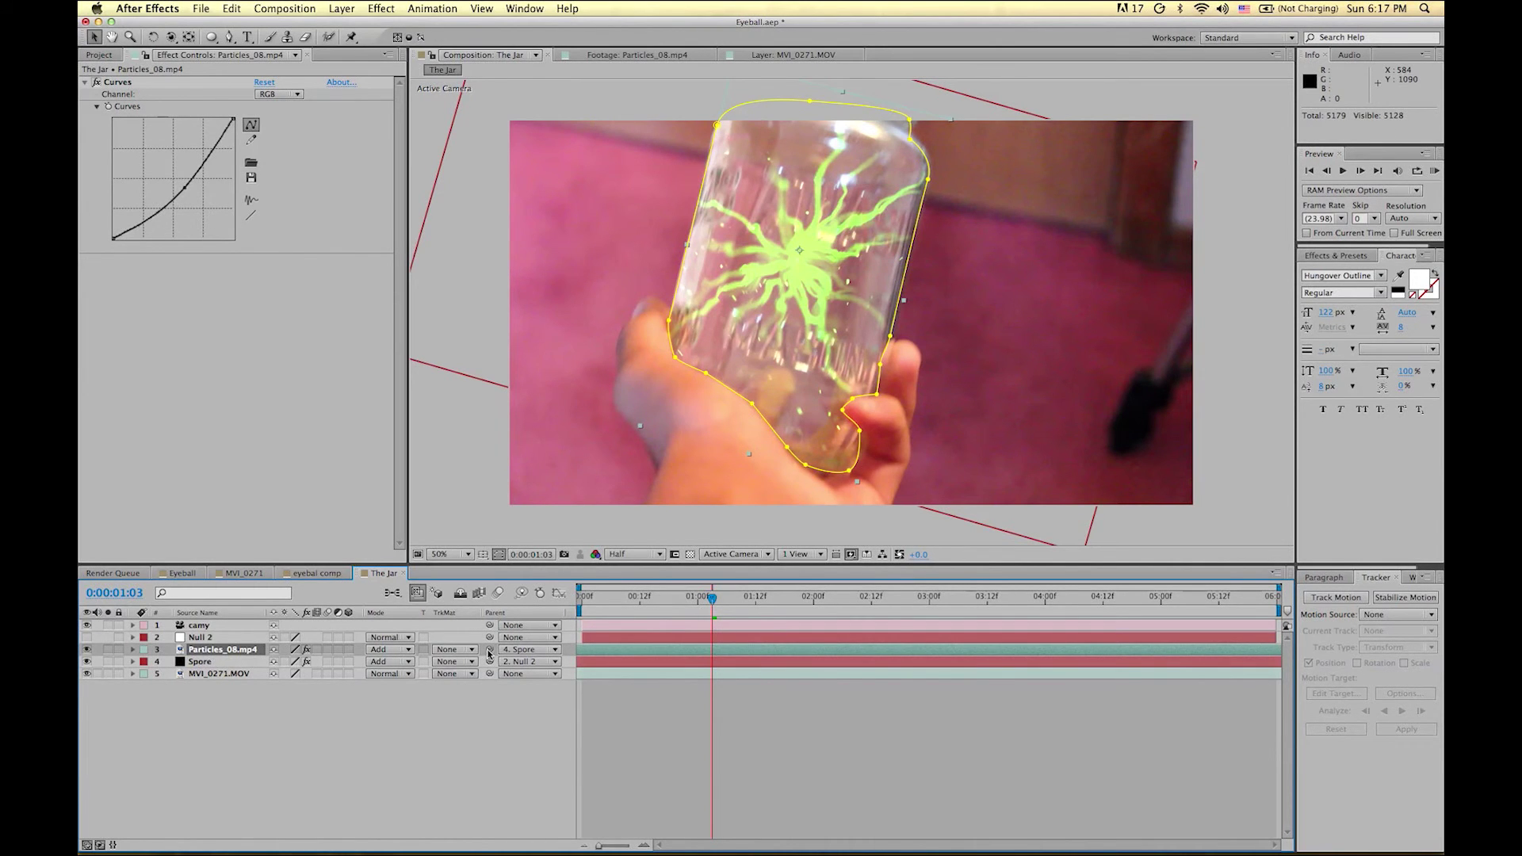
click(202, 664)
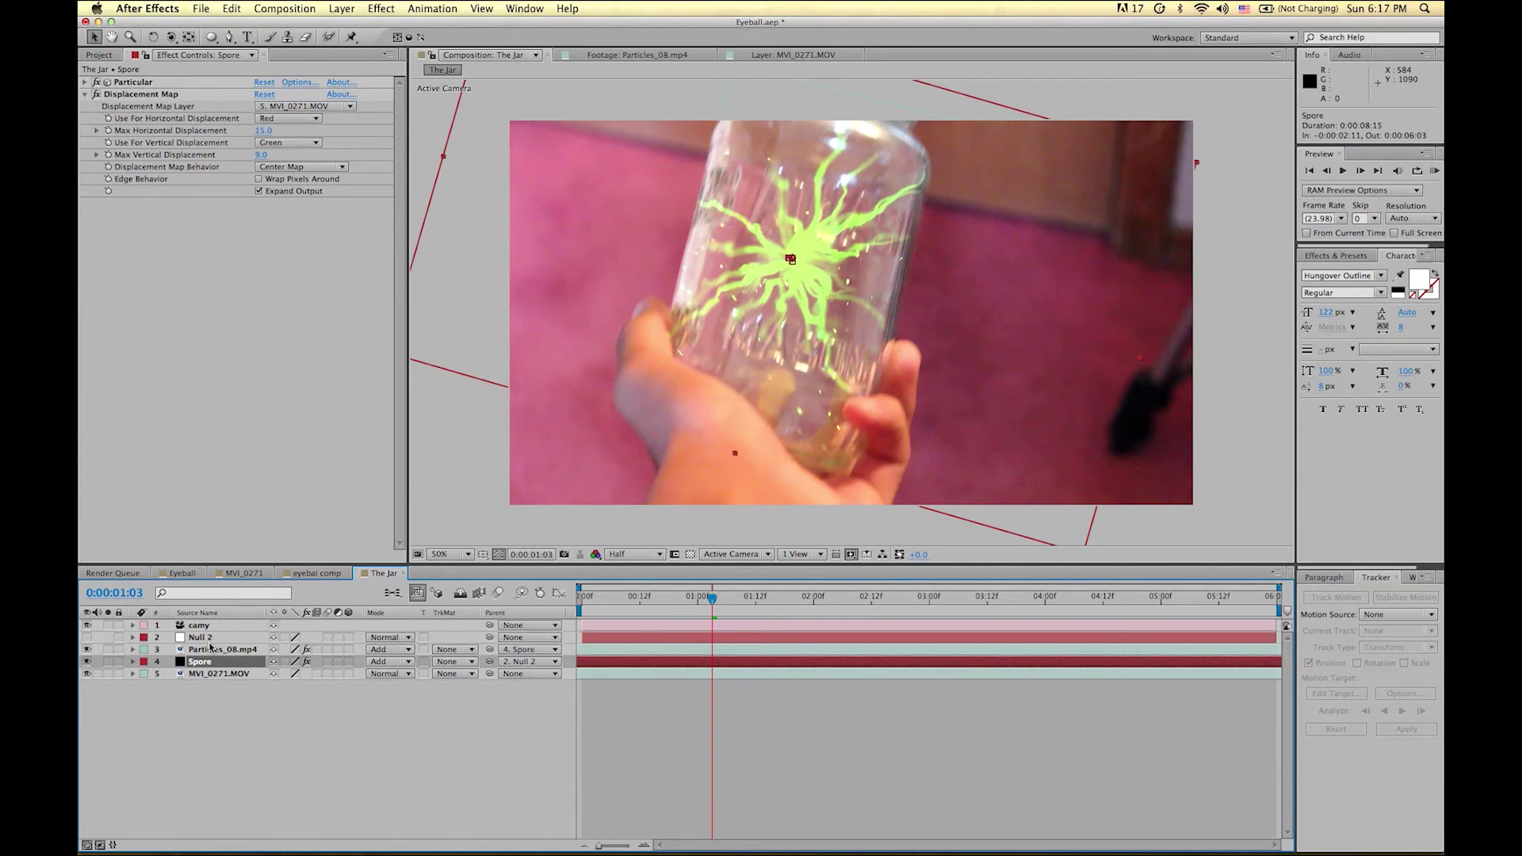
click(678, 732)
Preview The Jar composition from the start to 0:00:03:05 to check the particles.
key(space)
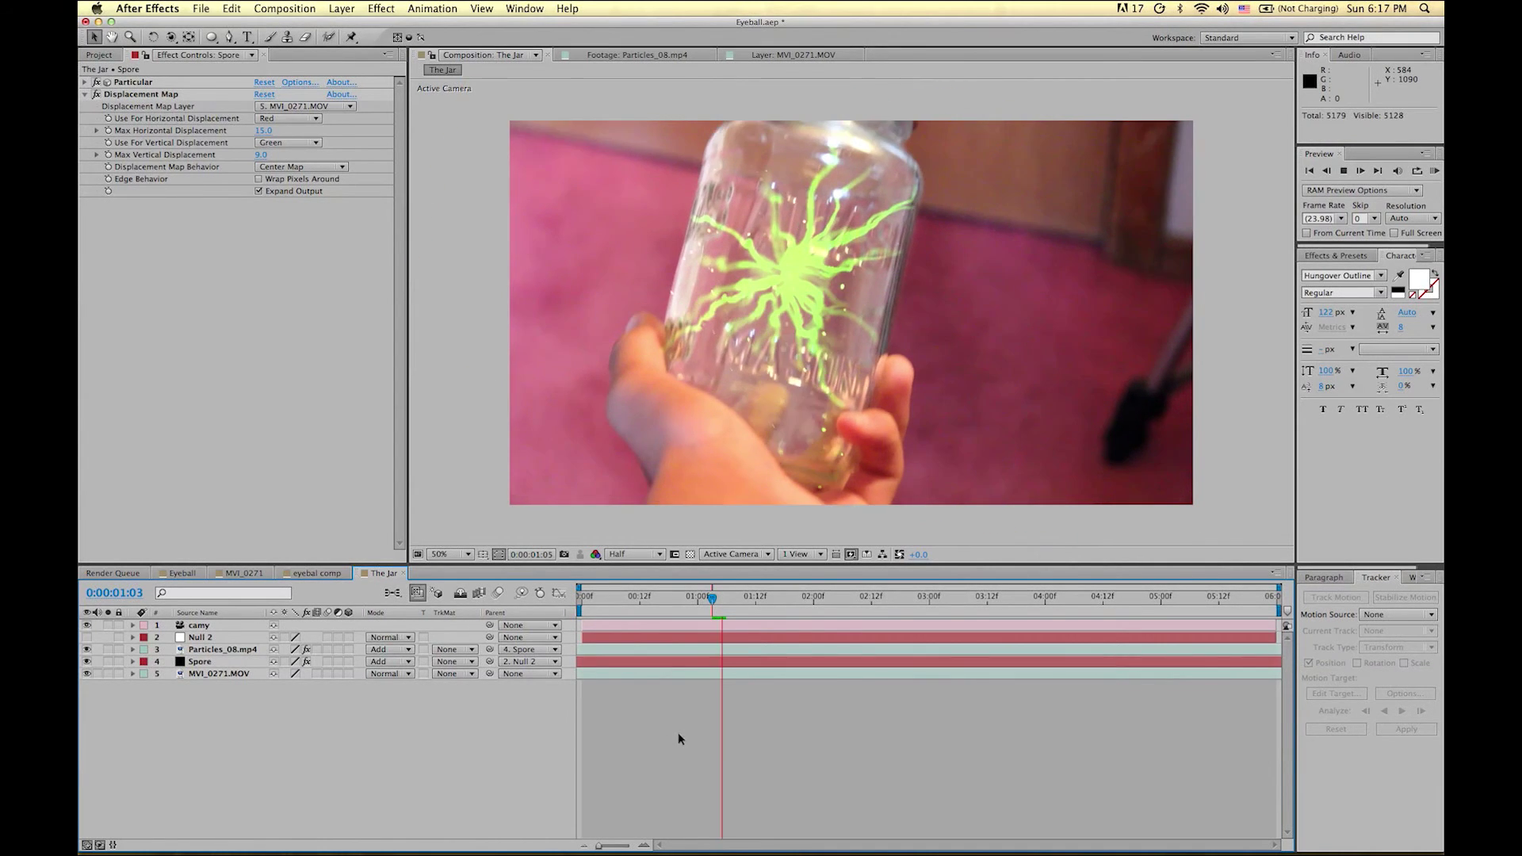
key(space)
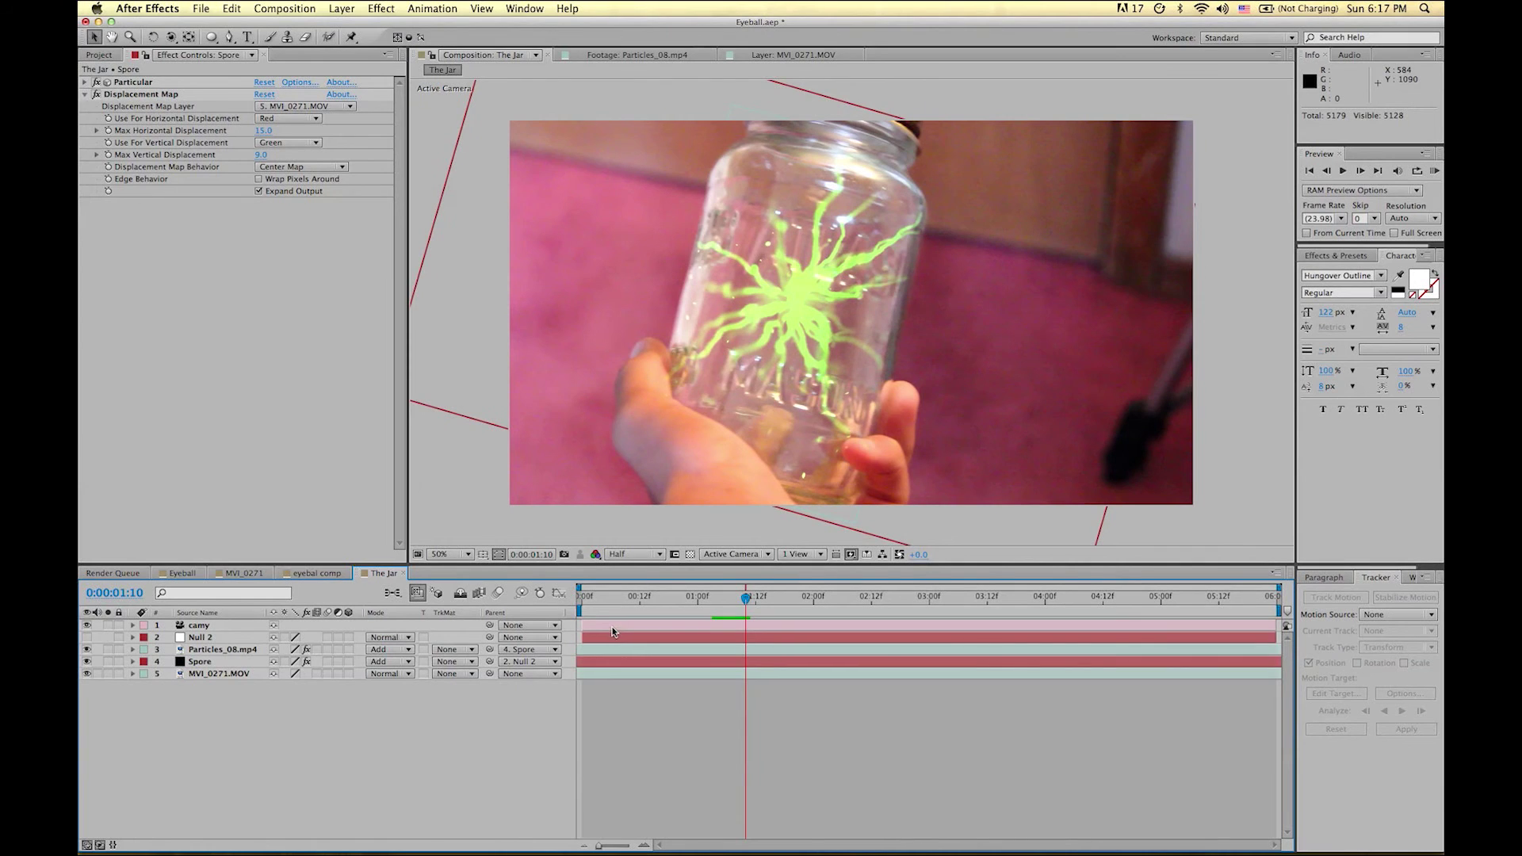
key(Home)
key(space)
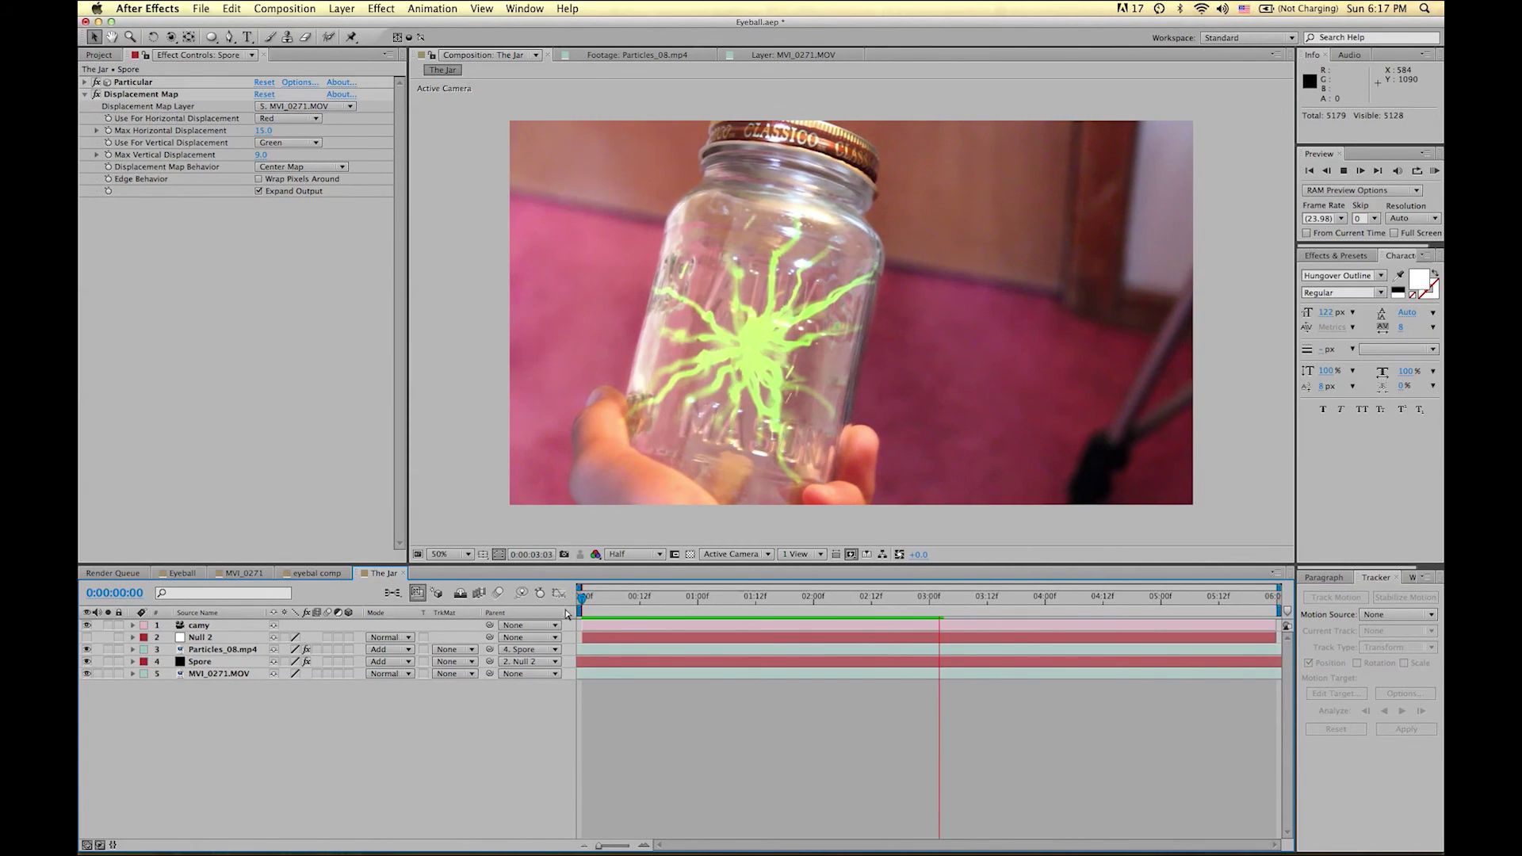
key(space)
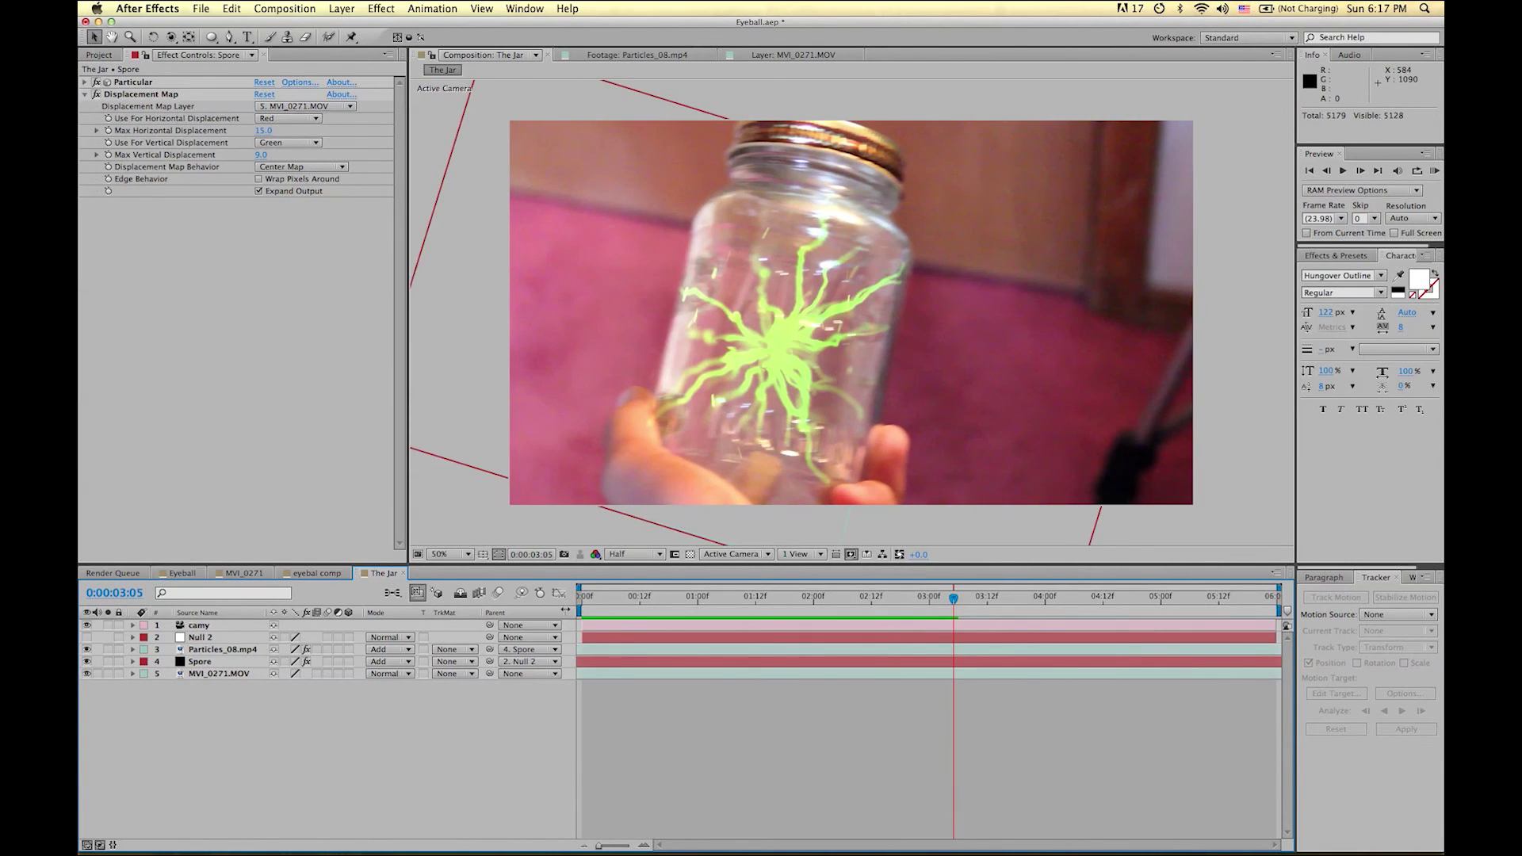
click(246, 656)
Apply Stylize > Glow to Particles_08.mp4 and solo the layer.
click(381, 8)
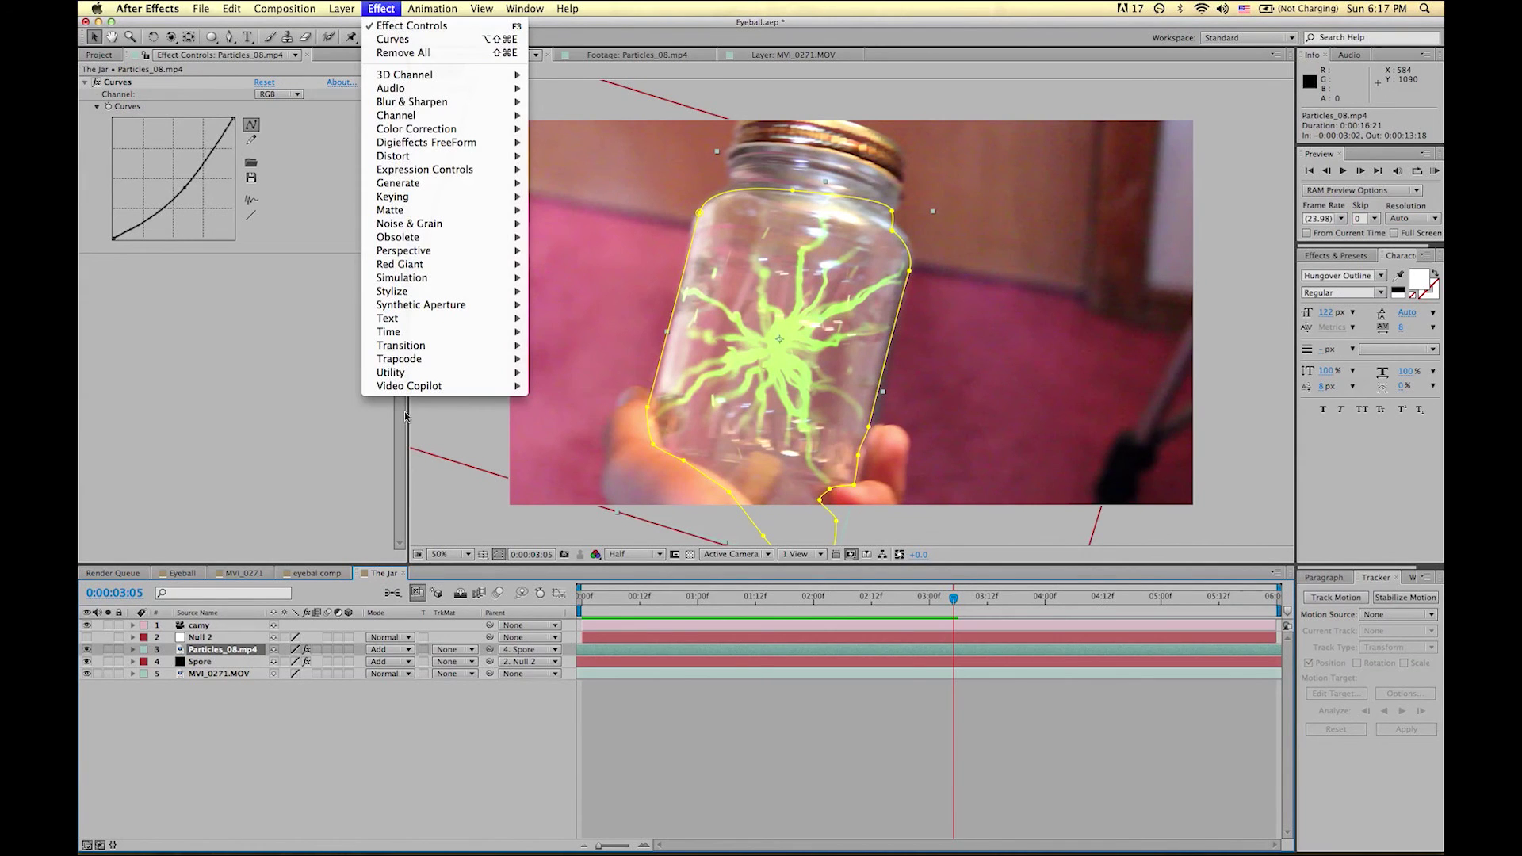
mouse_move(405, 293)
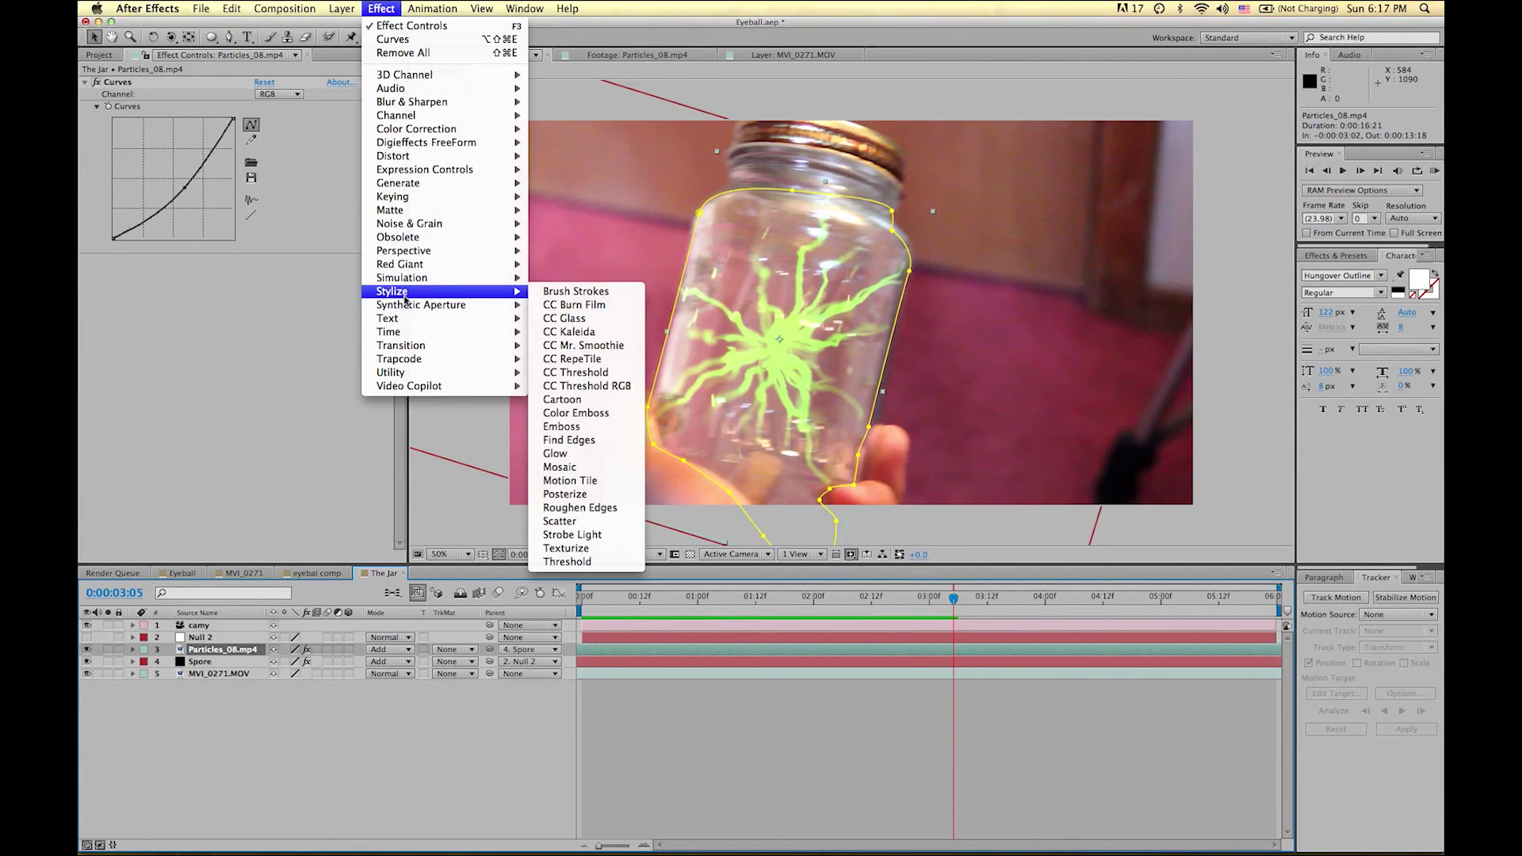
click(556, 454)
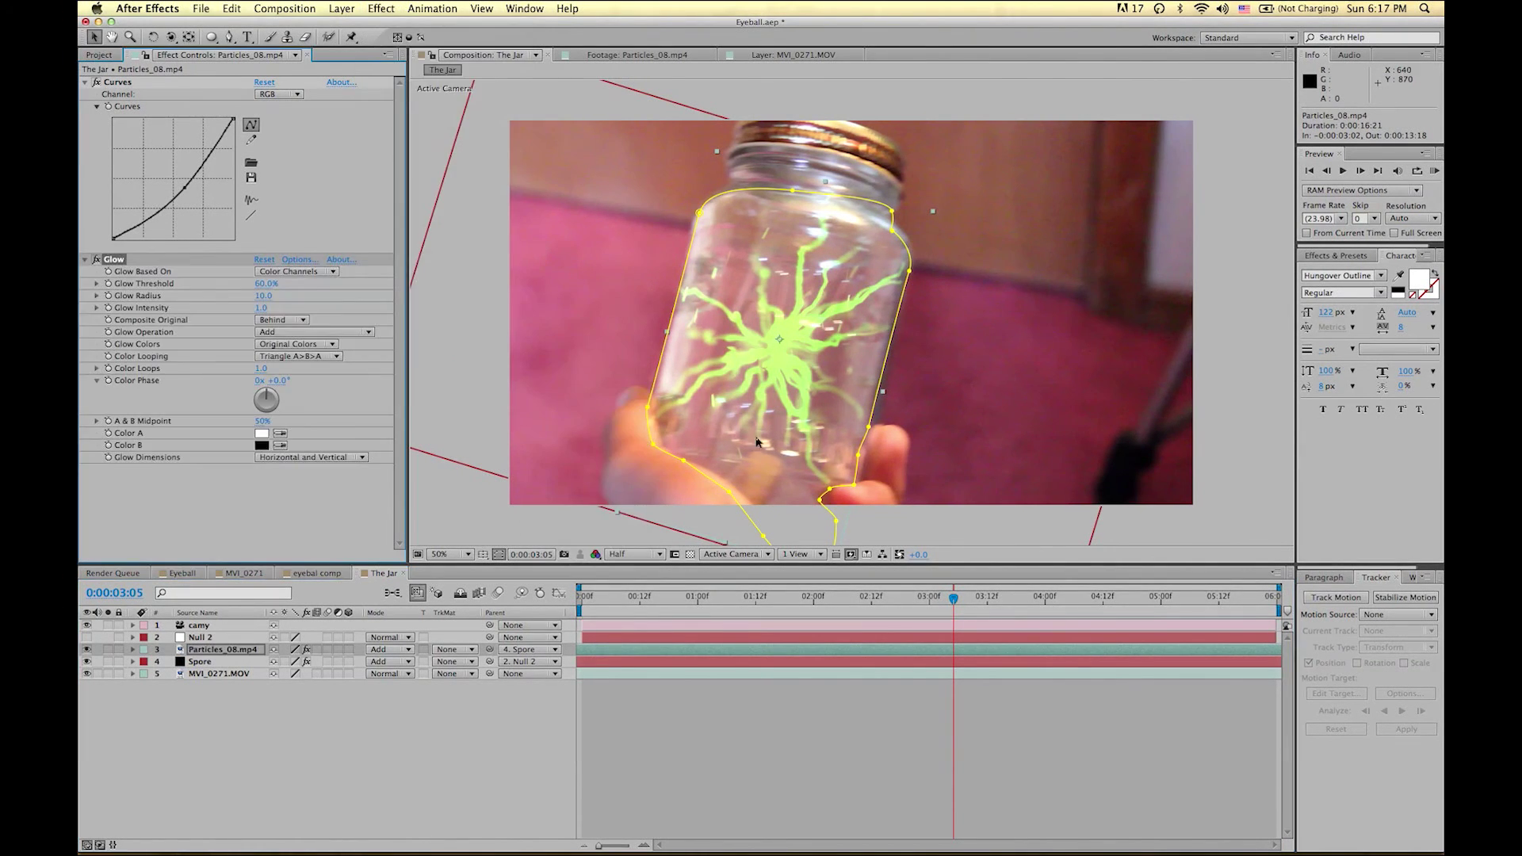
click(108, 650)
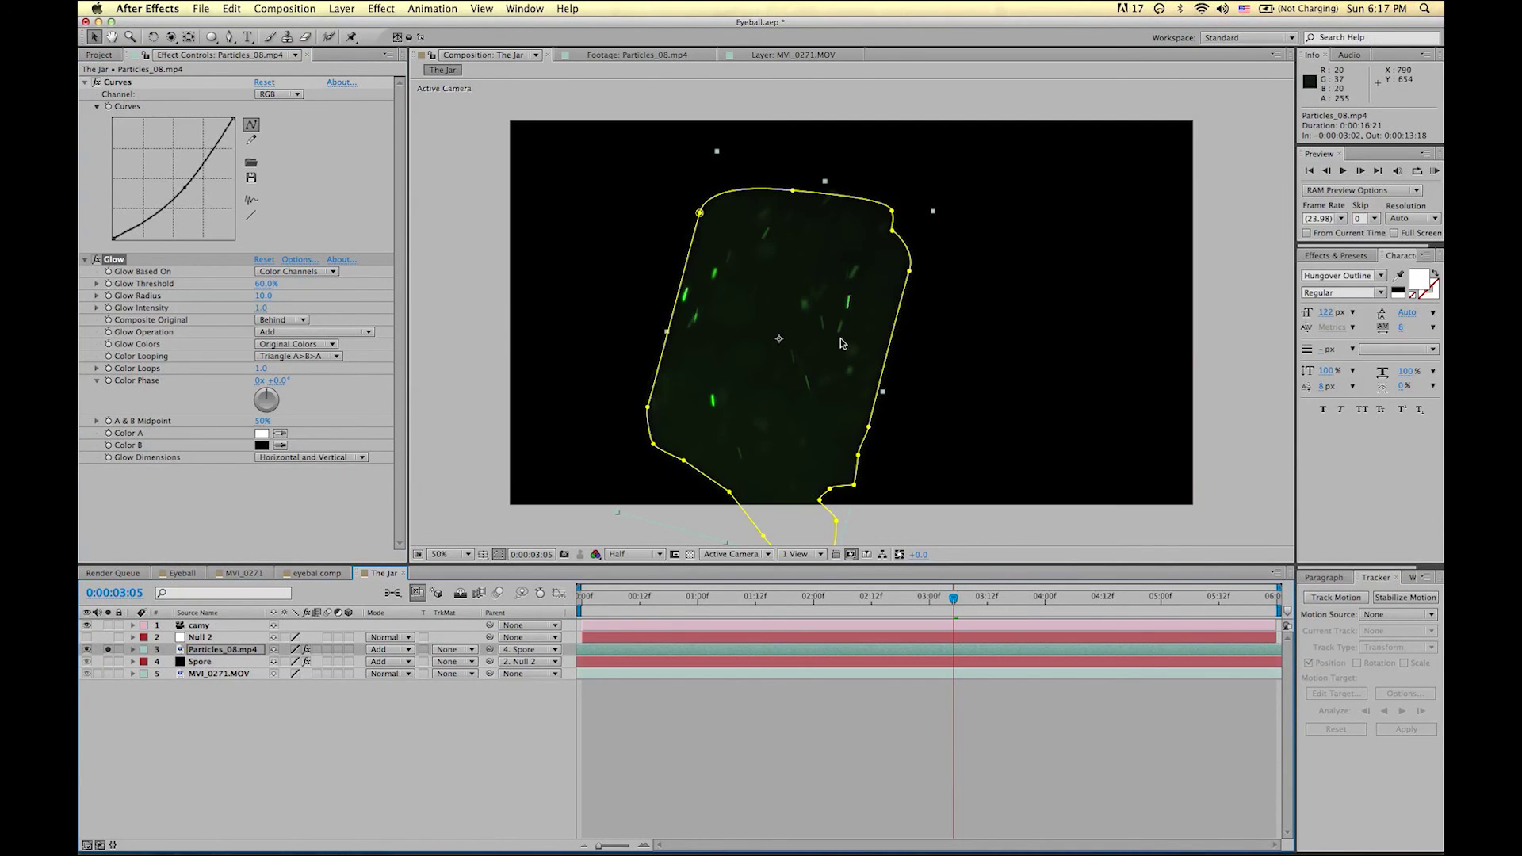
click(271, 286)
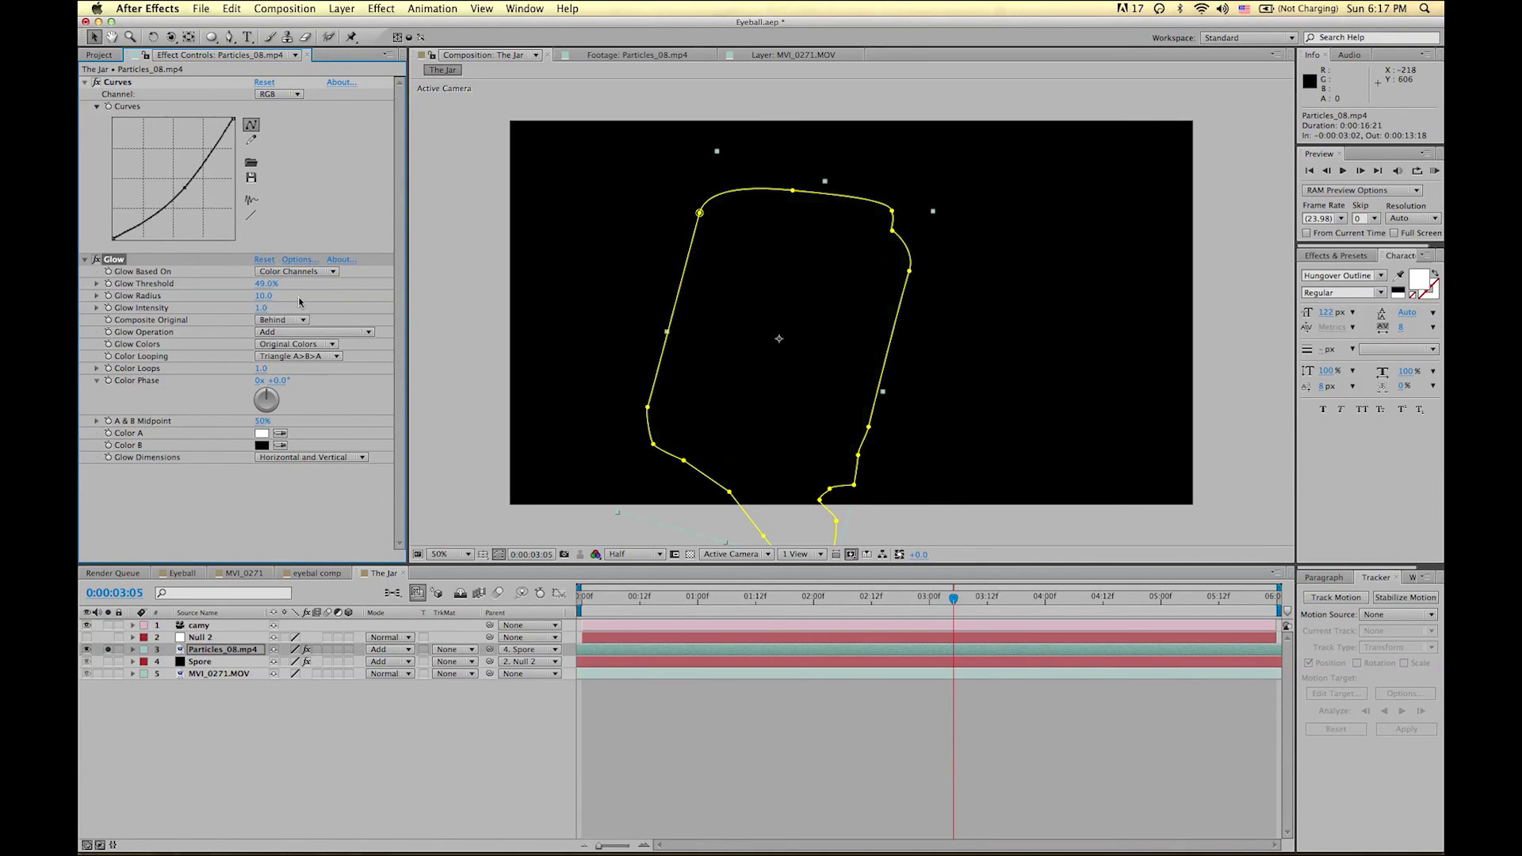
Set the Glow Threshold to 25% after trying 49.8%, 0% and about 17.6%.
click(267, 284)
text(49.8)
key(Return)
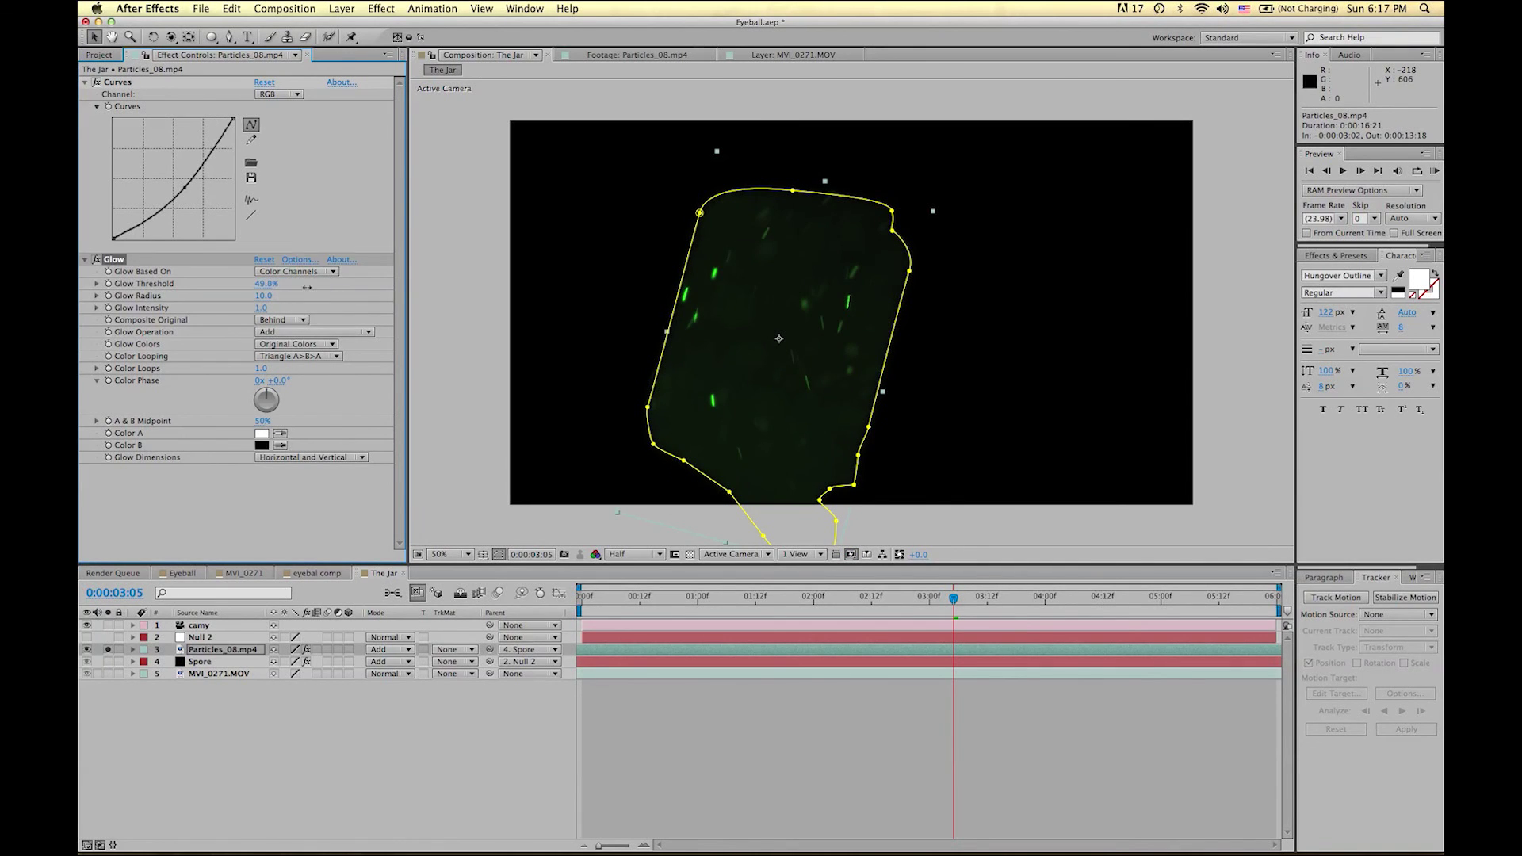
drag(462, 319, 273, 320)
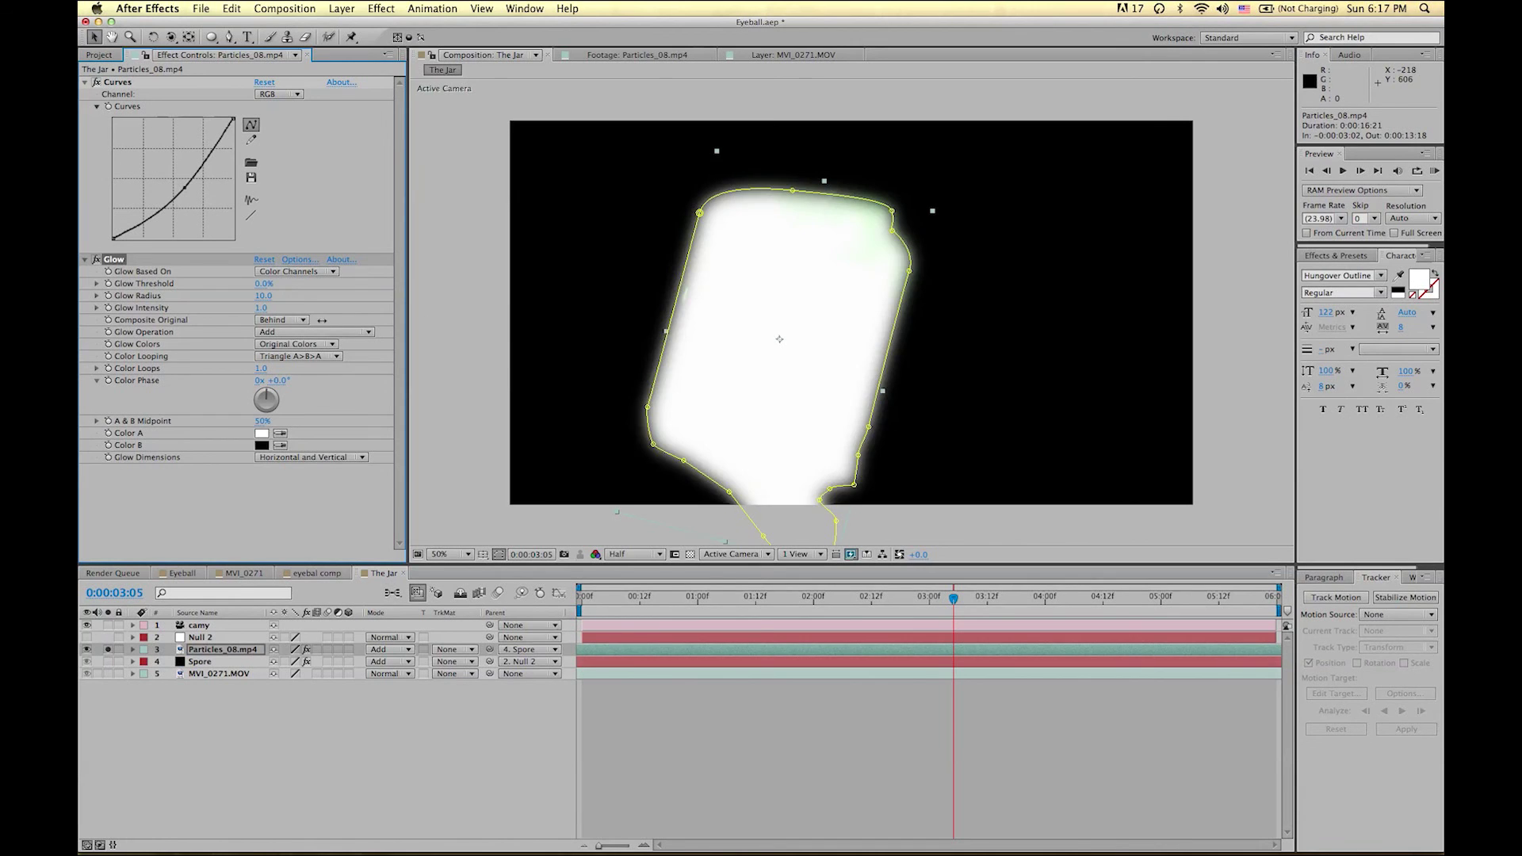
drag(239, 311, 261, 308)
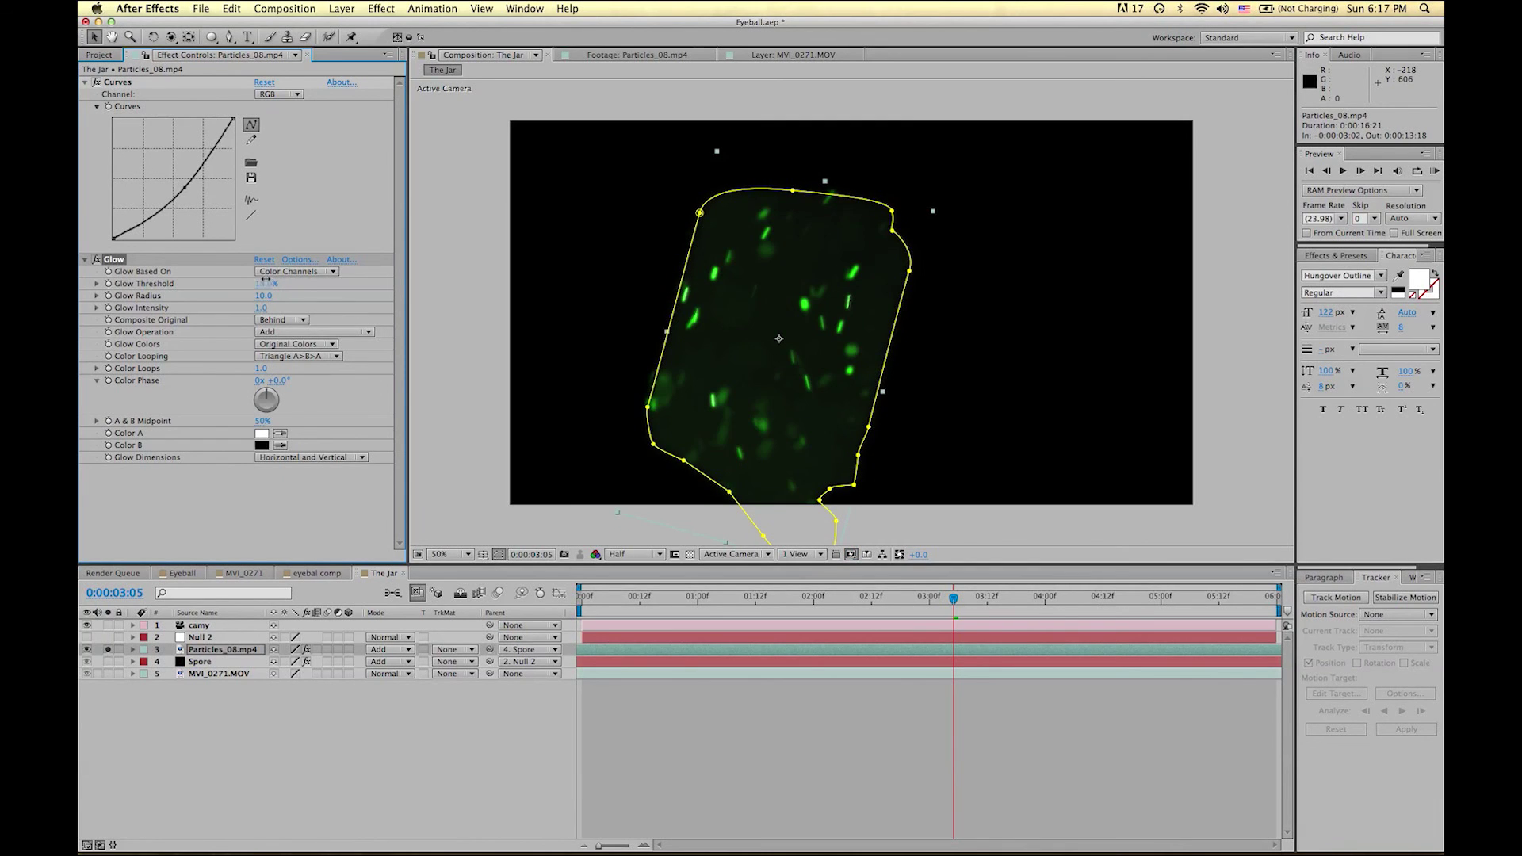
click(267, 283)
text(25)
key(Return)
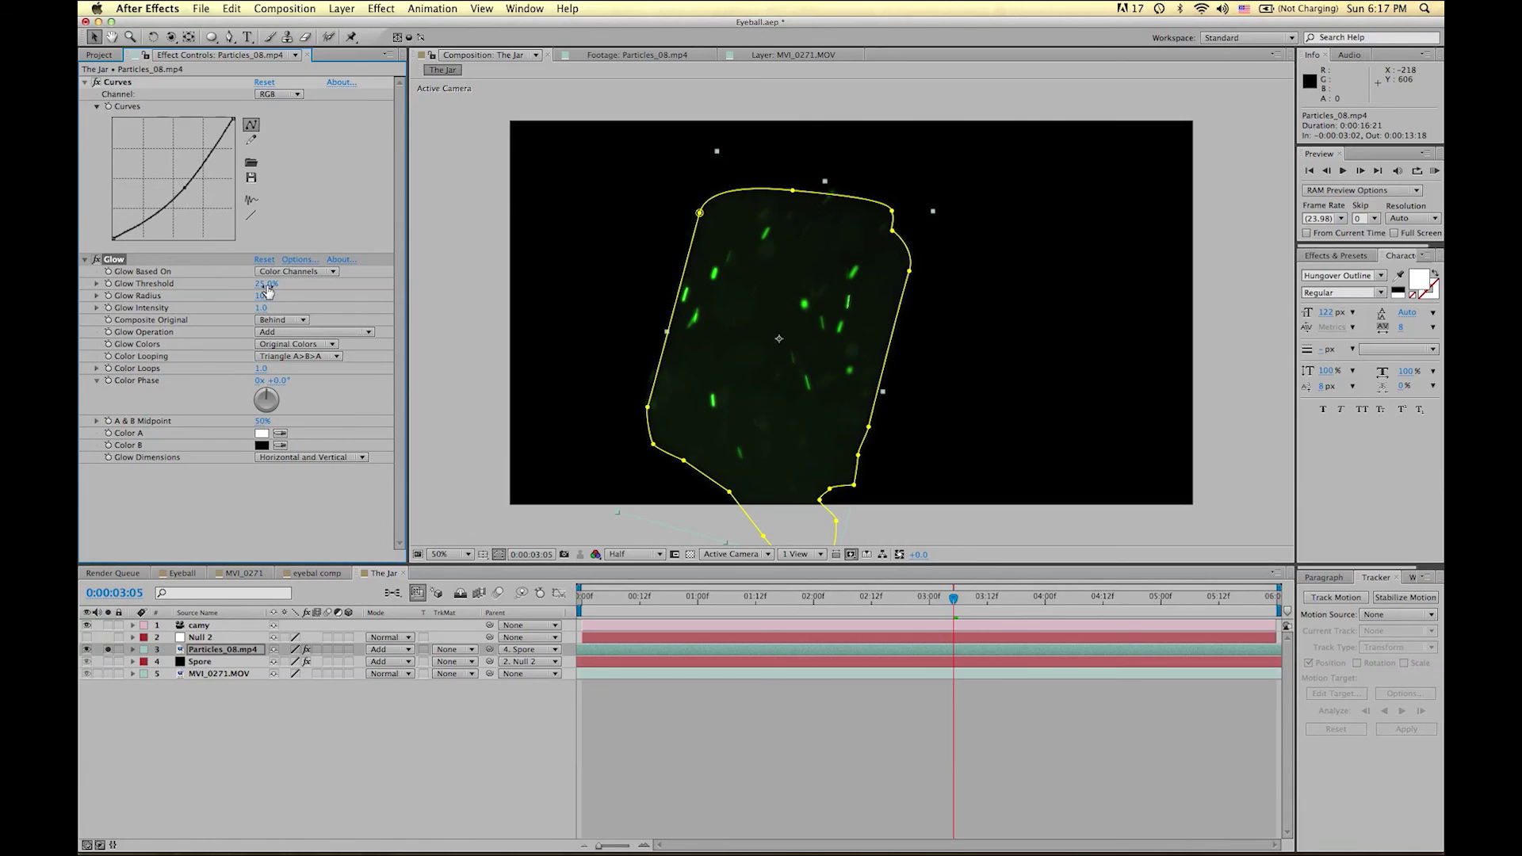